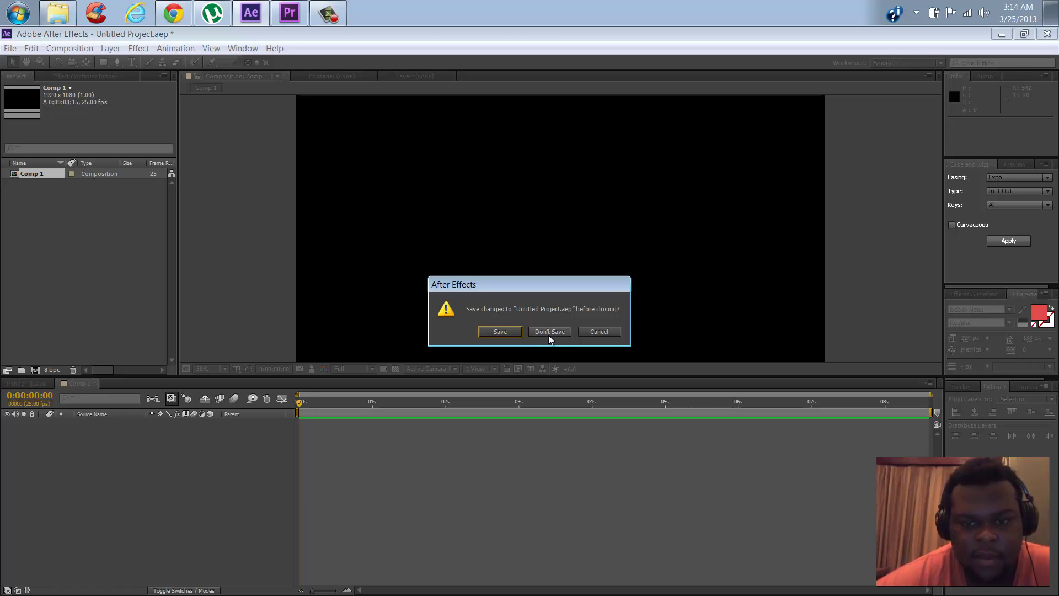
left_click(591, 333)
left_click(50, 49)
left_click(79, 64)
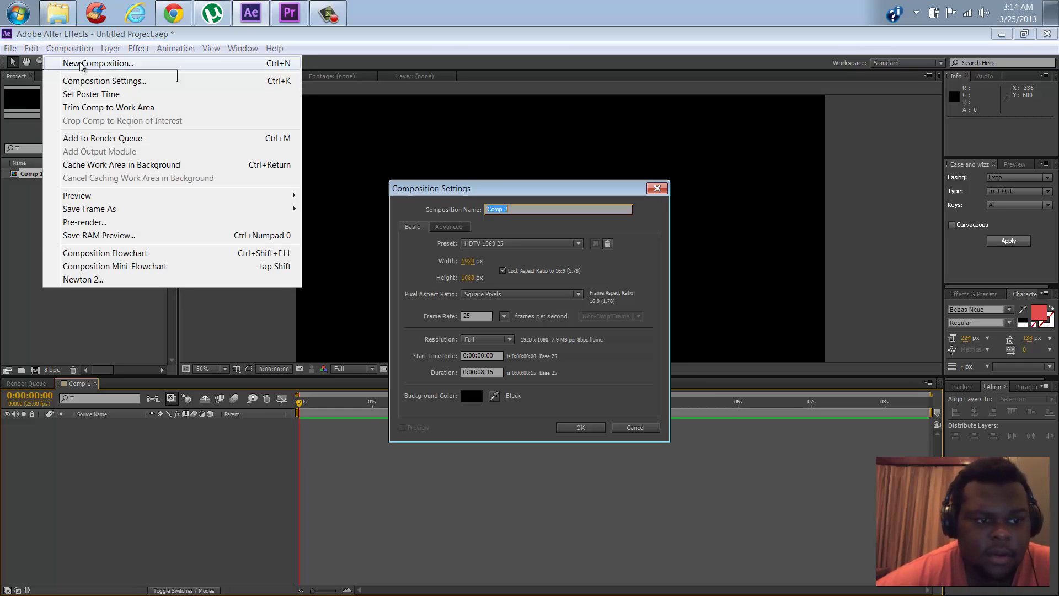
left_click(580, 427)
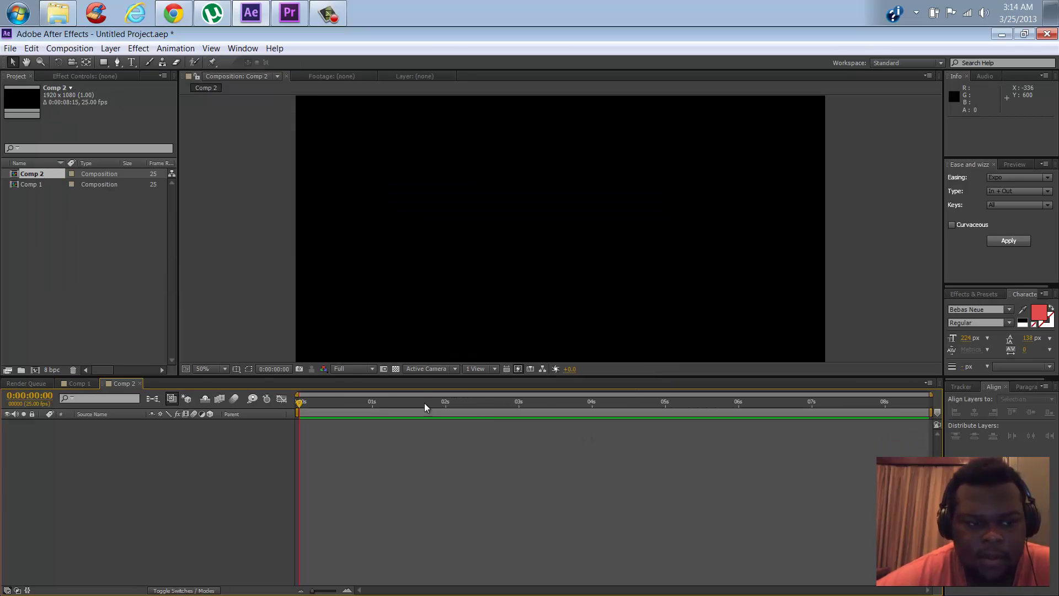
left_click(91, 385)
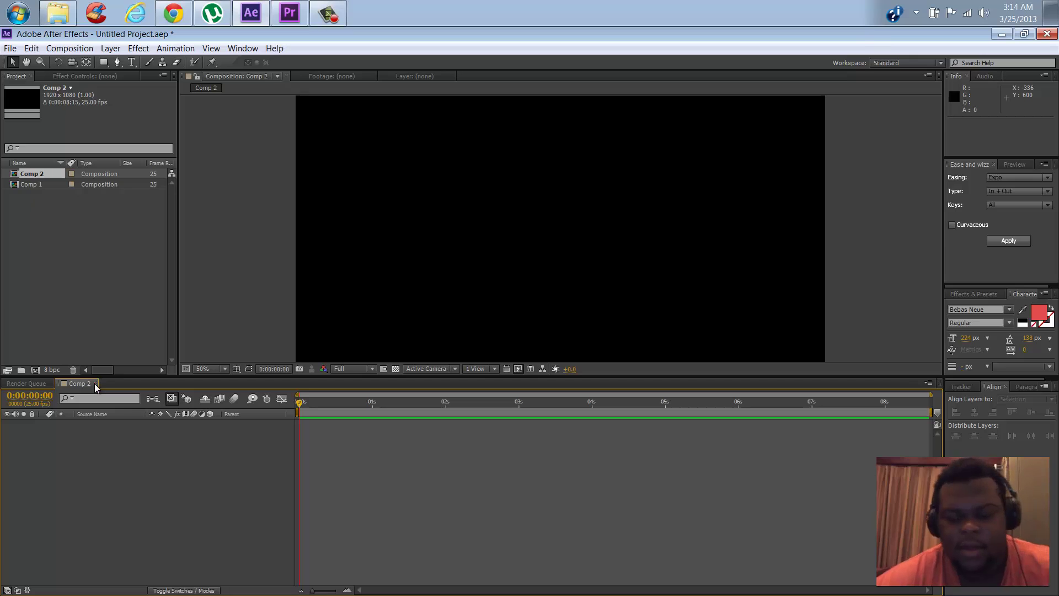
left_click(94, 383)
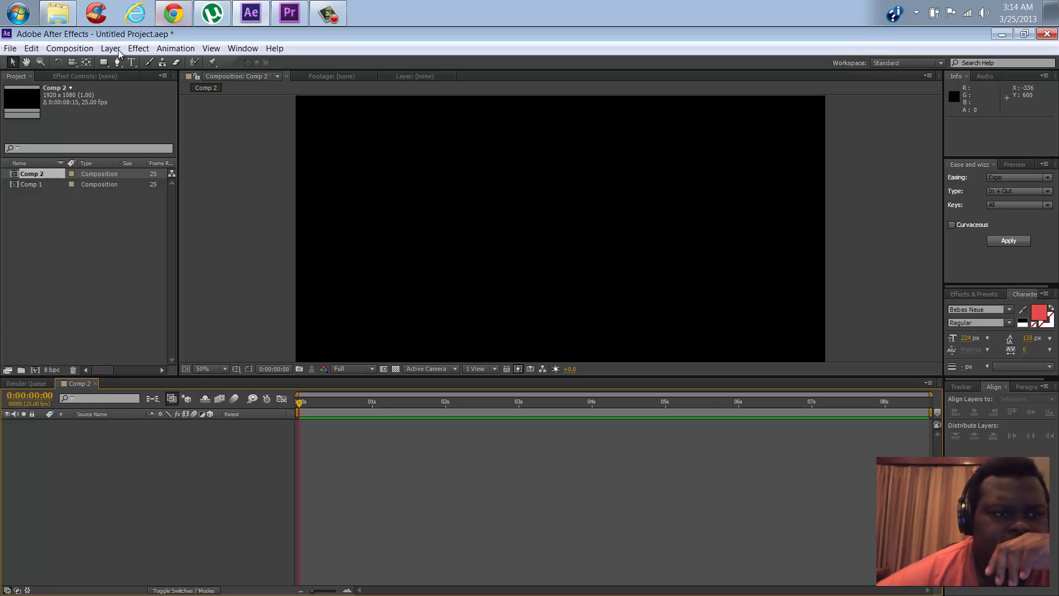
left_click(42, 173)
key("Delete")
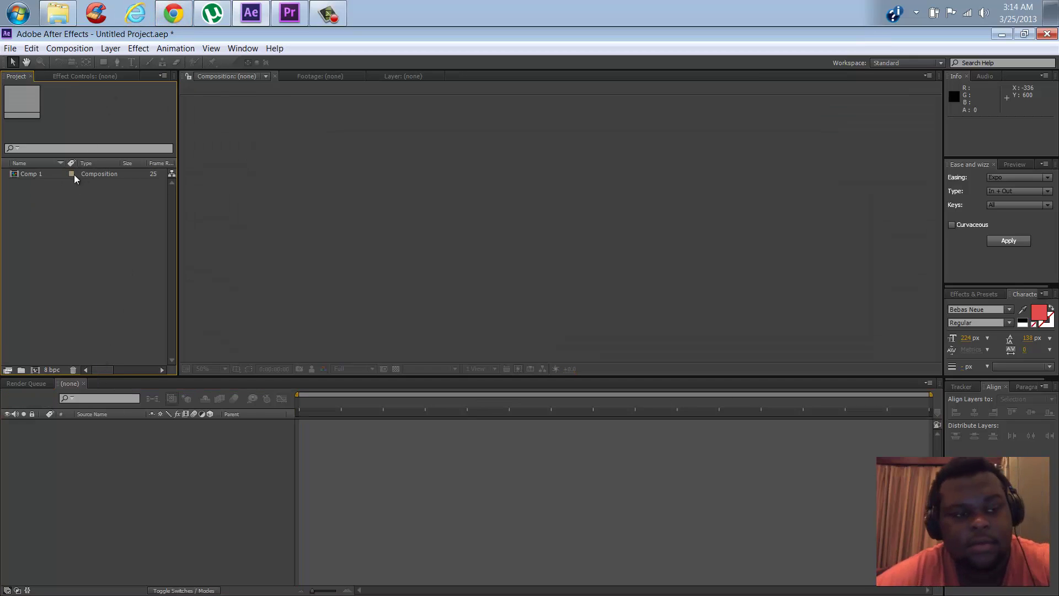
double_click(28, 177)
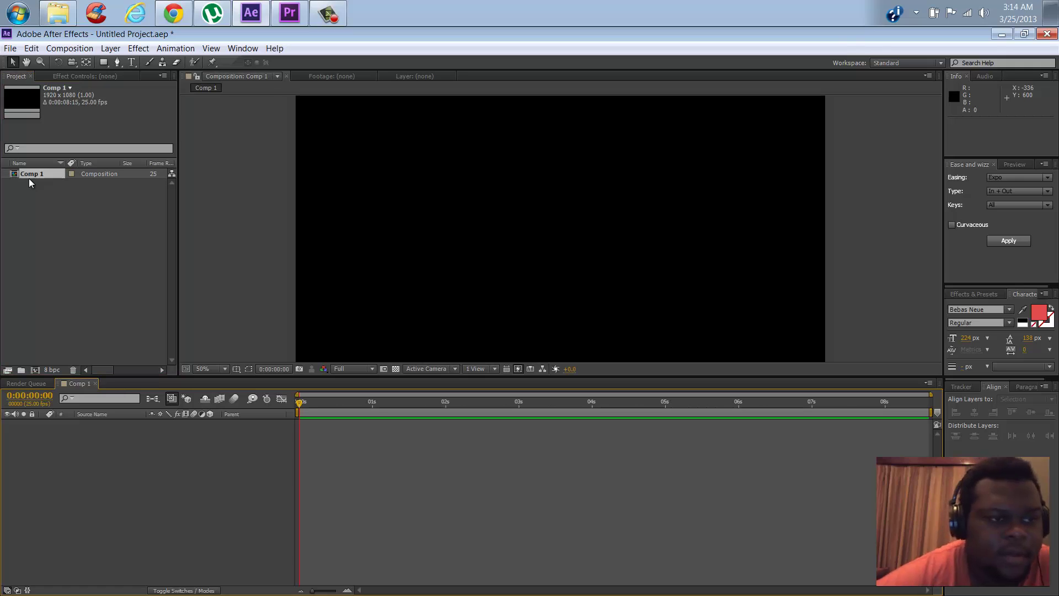
Add a text layer containing the first name to Comp 1
left_click(131, 62)
left_click(498, 231)
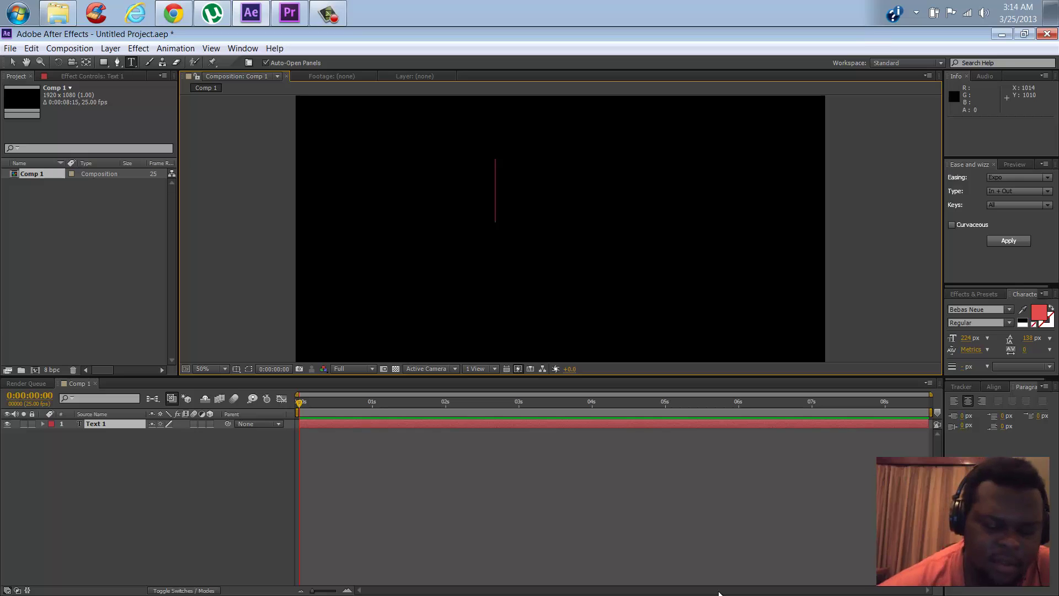
type("CHISOMO")
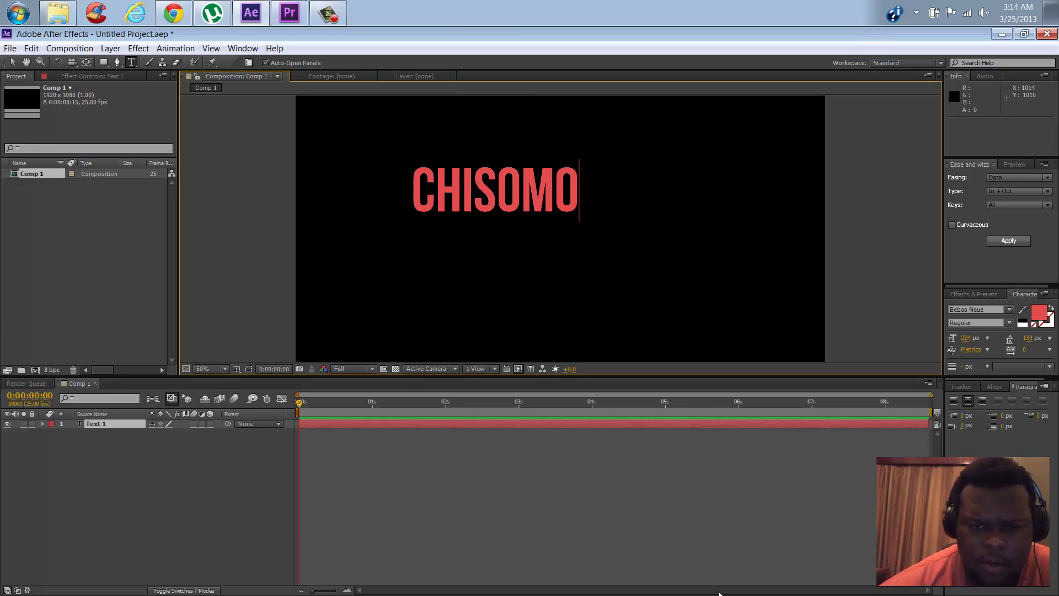
Change the fill colour of the whole name text to blue, 4CA1E2
key("ctrl+a")
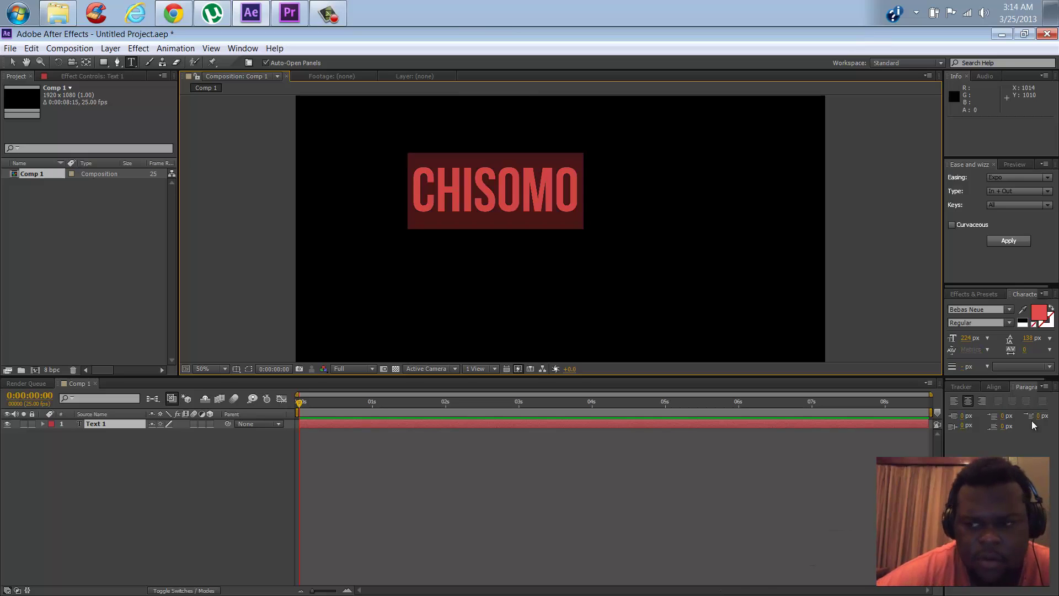
left_click(1039, 314)
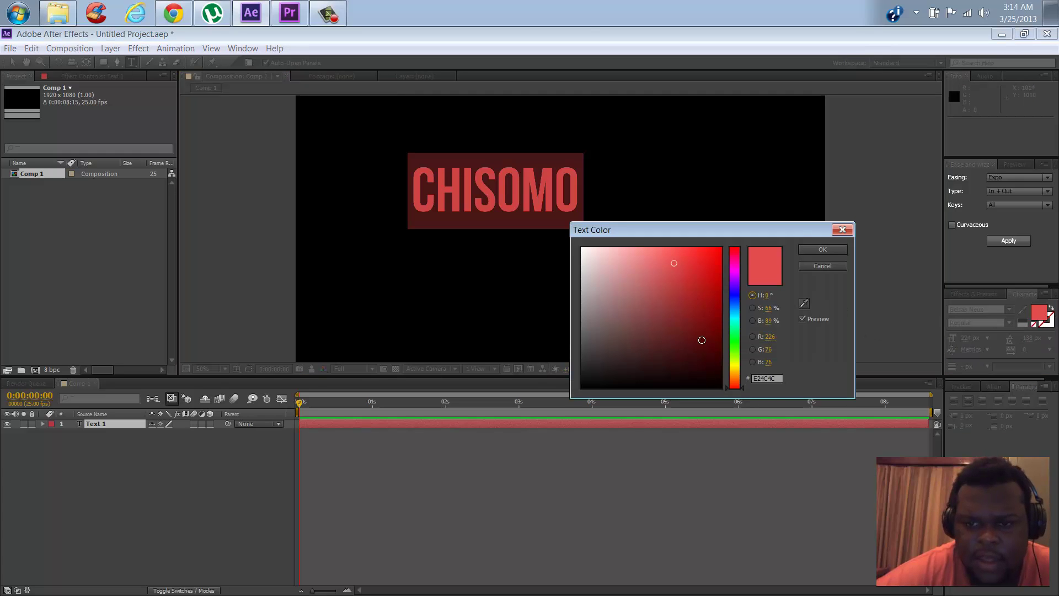
left_click(737, 309)
left_click_drag(737, 311, 739, 307)
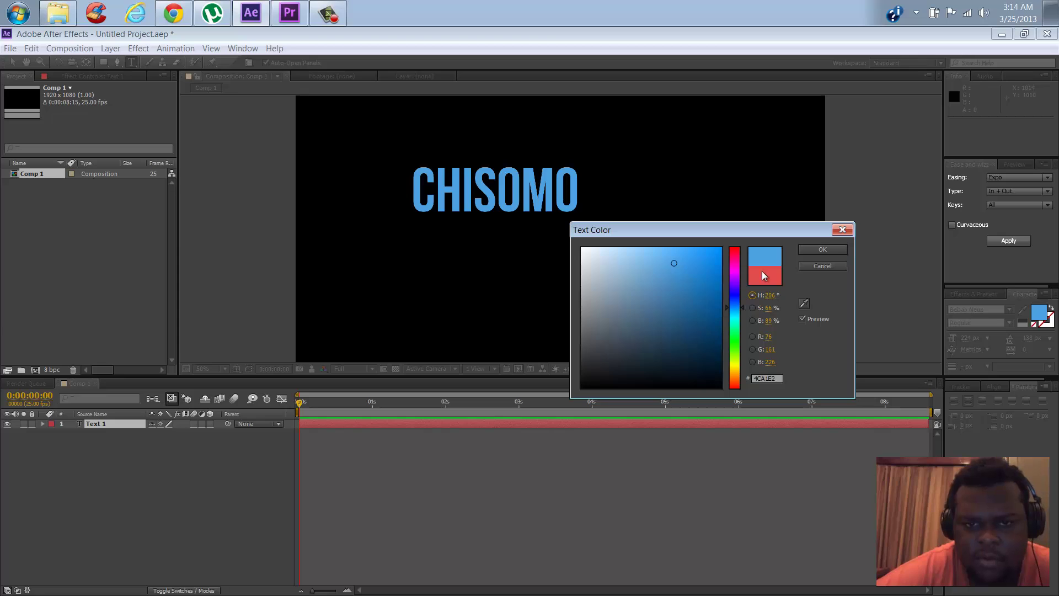
left_click(808, 249)
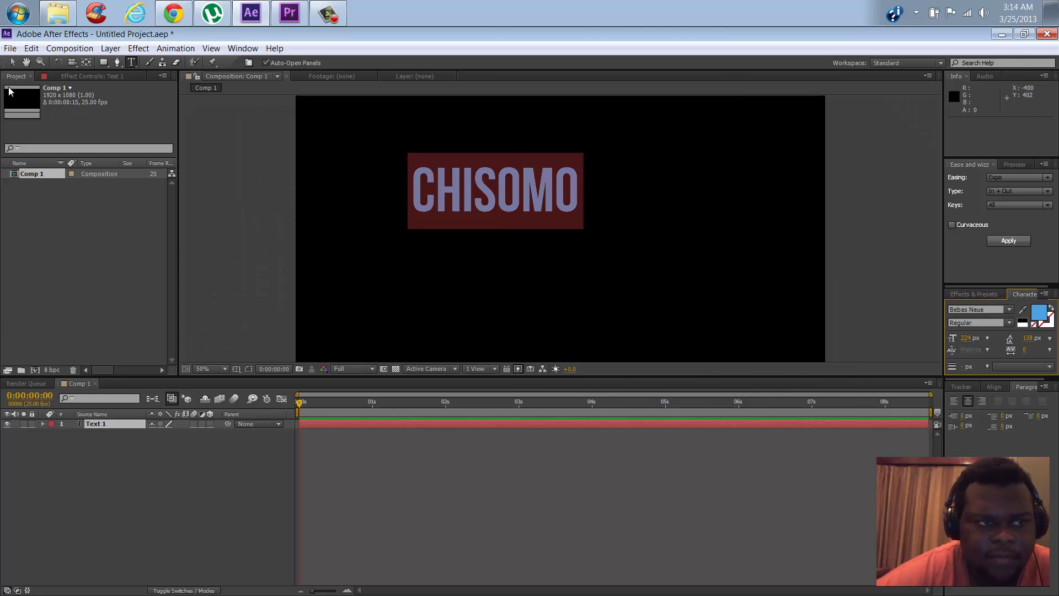
Centre the name text horizontally and vertically in the composition, and deselect it
left_click(994, 387)
left_click(975, 412)
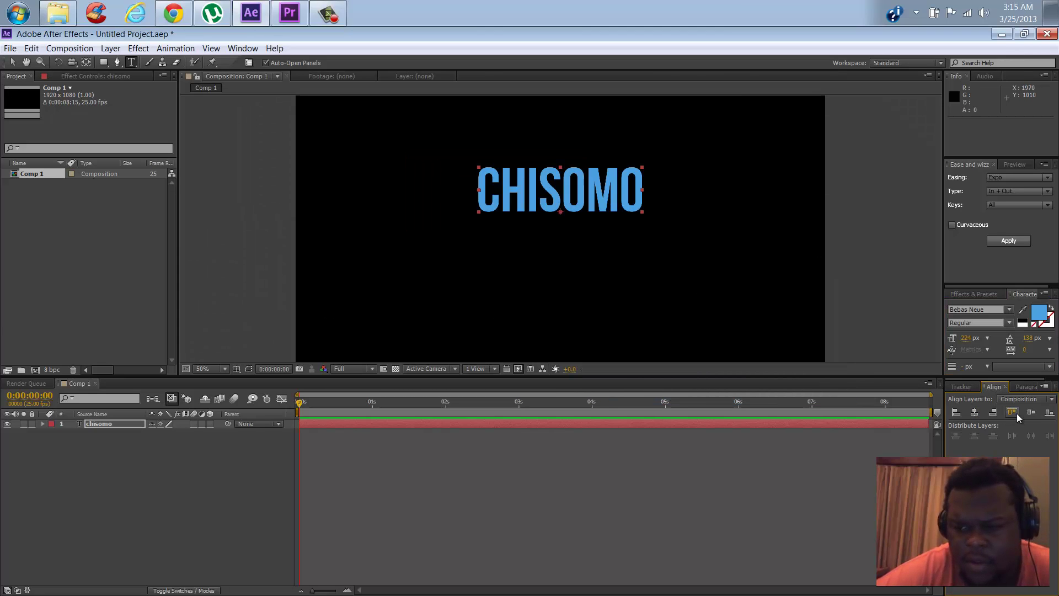
left_click(1027, 412)
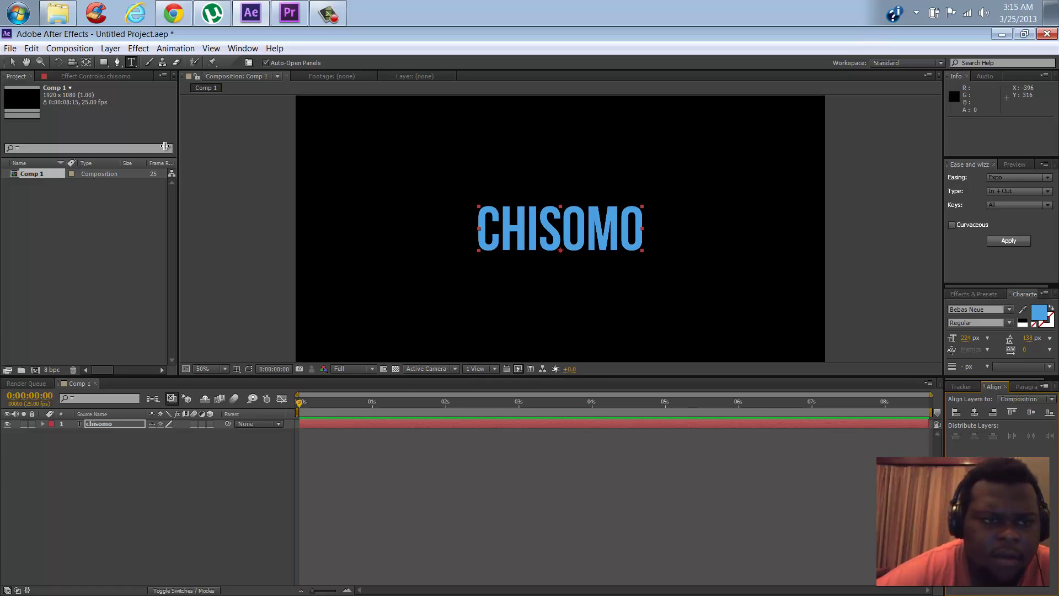
left_click(12, 62)
left_click(221, 176)
Add a second text layer reading "YEAH!" above the name text, near the frame's upper edge
scroll(558, 240, "down", 2)
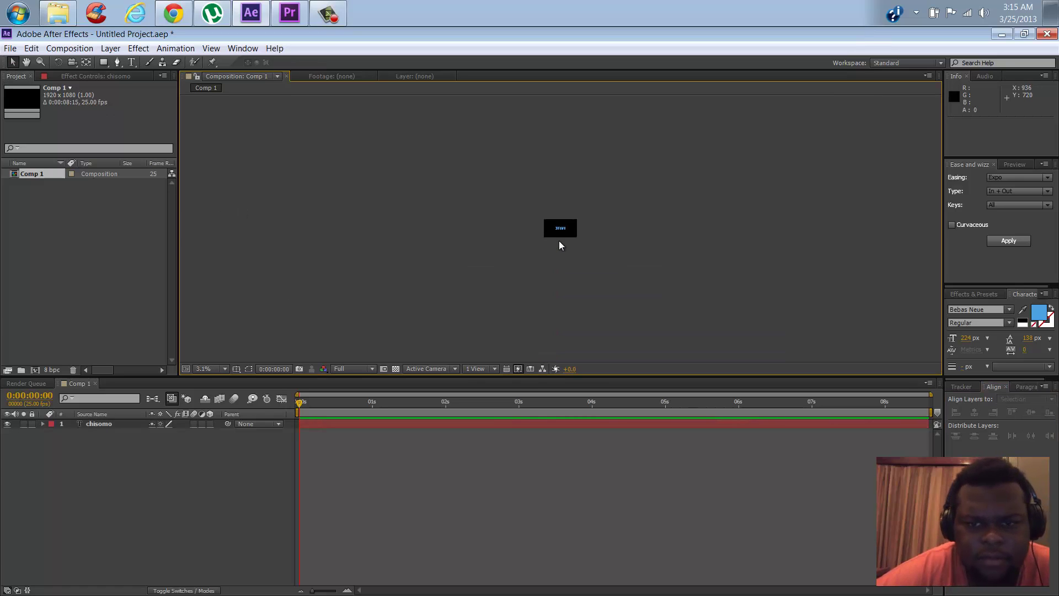
scroll(558, 240, "up", 1)
scroll(558, 240, "down", 1)
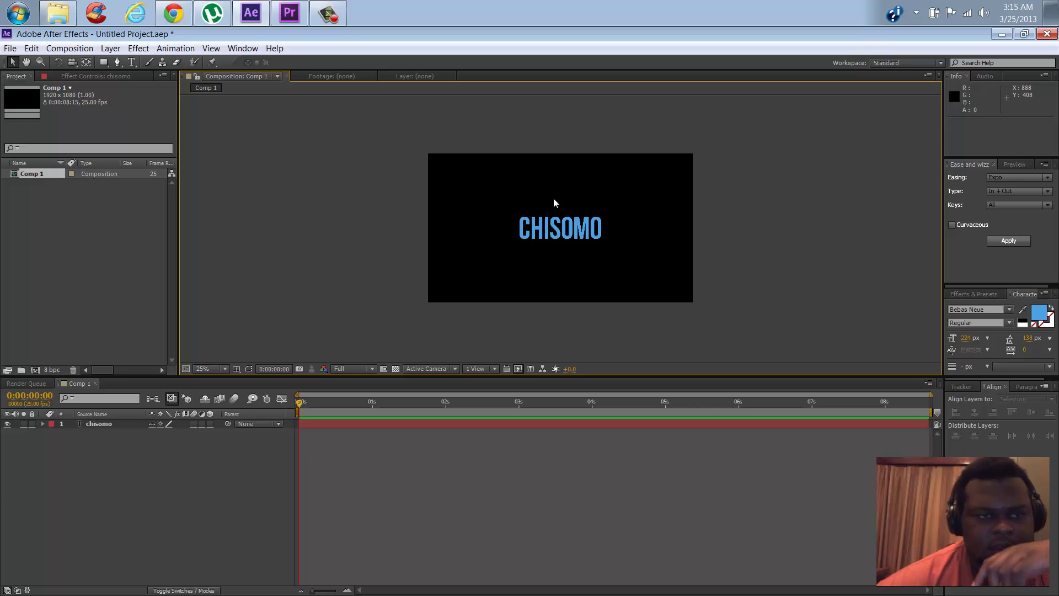
left_click(131, 61)
left_click(512, 175)
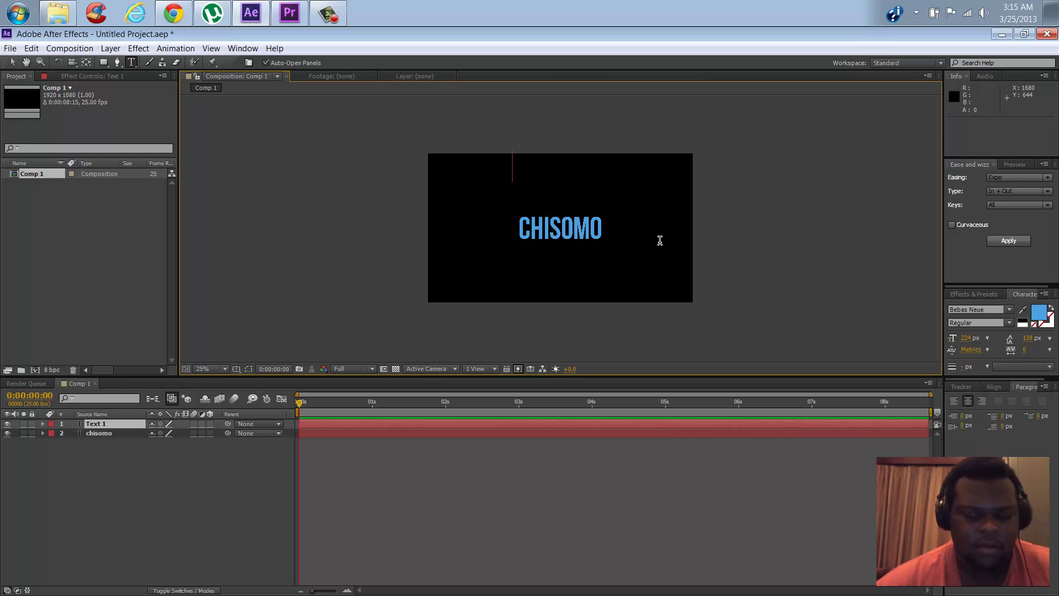
type("YEAH")
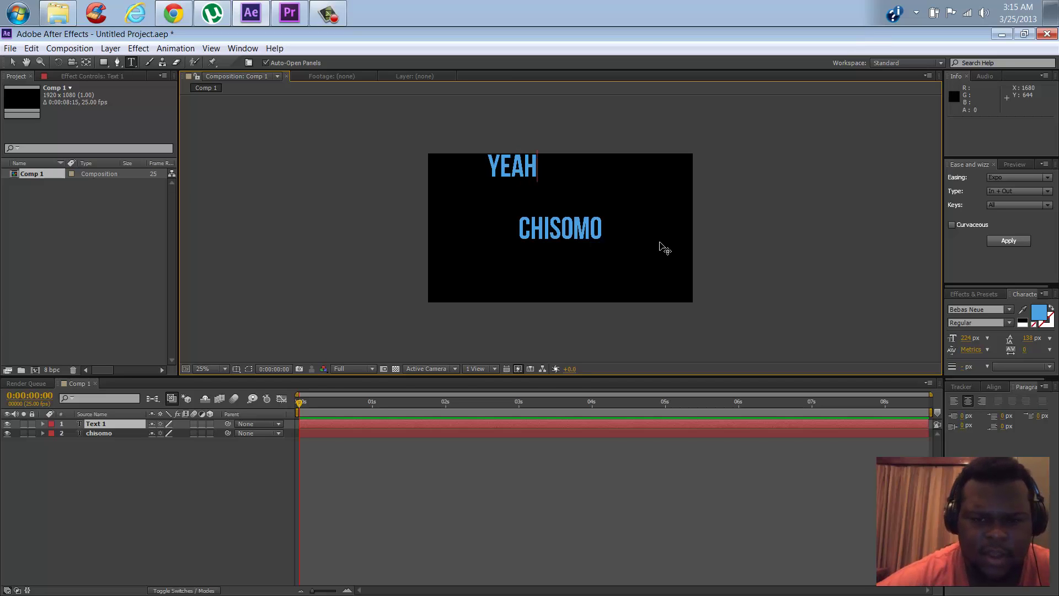
type("!")
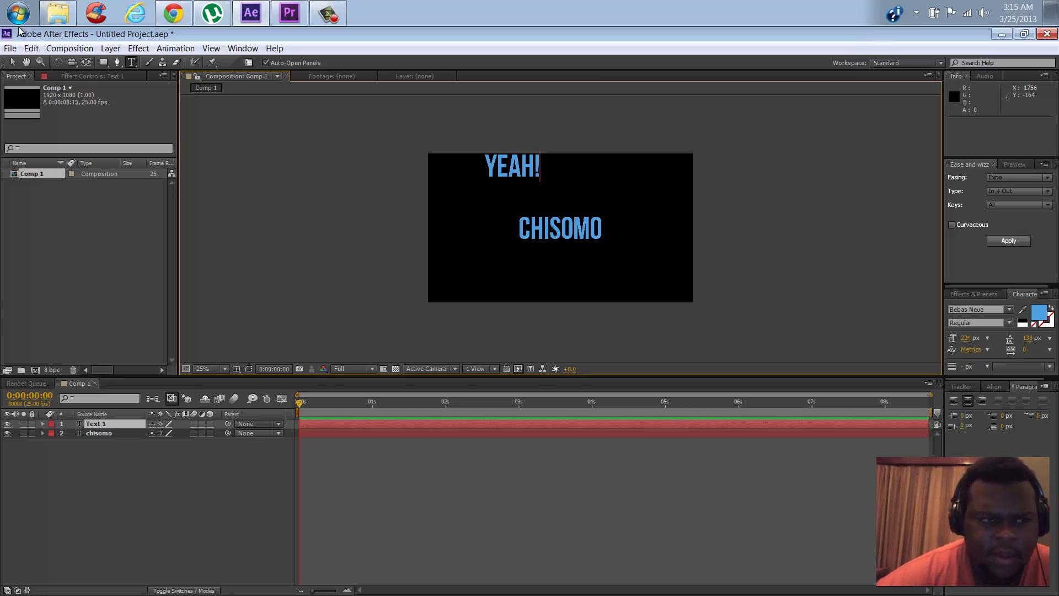
Scale the "YEAH!" text down to about half size and move it just above the frame, to about 1168, -20
left_click(12, 62)
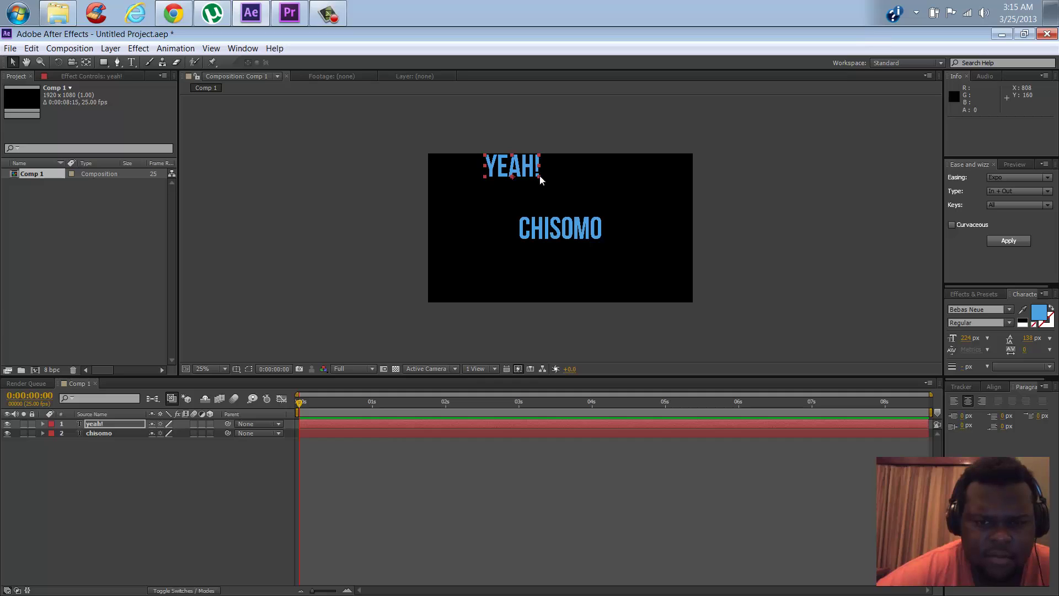
left_click_drag(539, 176, 524, 179)
left_click(523, 177)
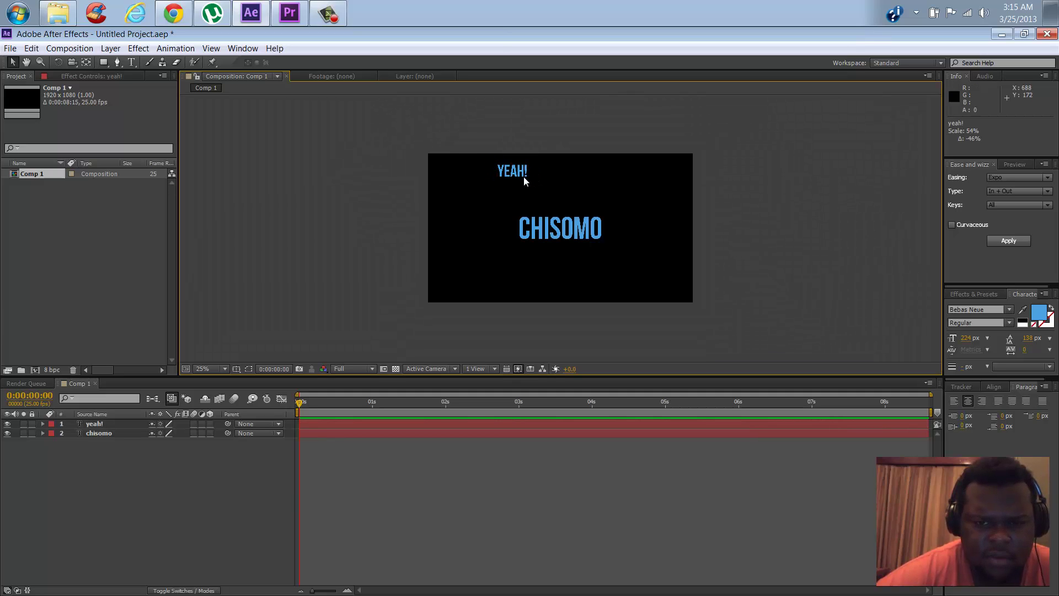
left_click(526, 177)
left_click(524, 177)
left_click(527, 174)
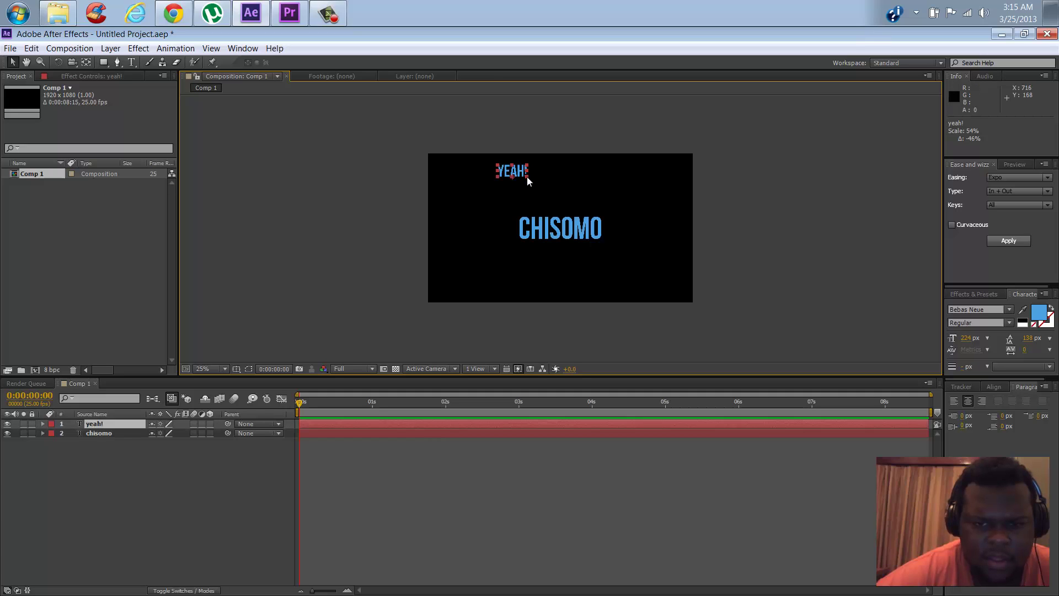
left_click_drag(527, 177, 593, 148)
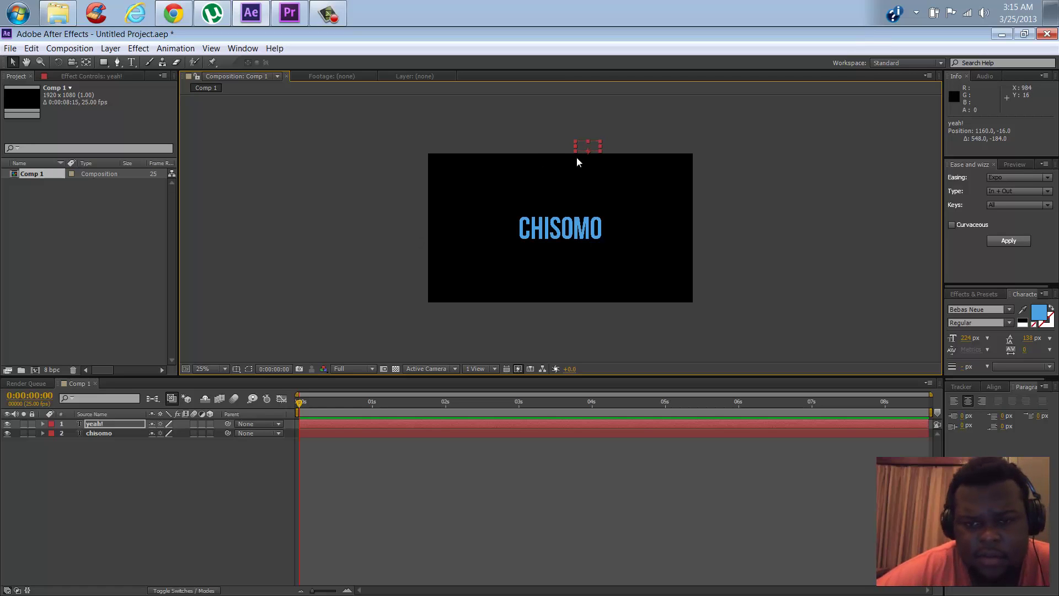
mouse_move(591, 146)
left_mouse_down()
mouse_move(589, 274)
mouse_move(576, 293)
mouse_move(589, 138)
mouse_move(595, 147)
left_mouse_up()
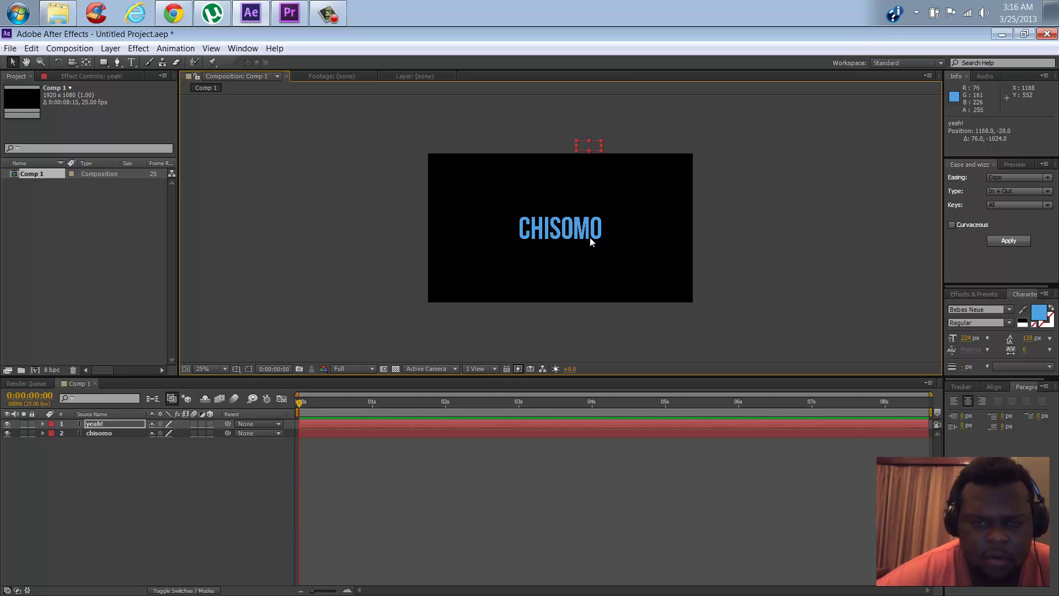
Convert the name text layer into a shape outlines layer with Create Shapes from Text
left_click(547, 229)
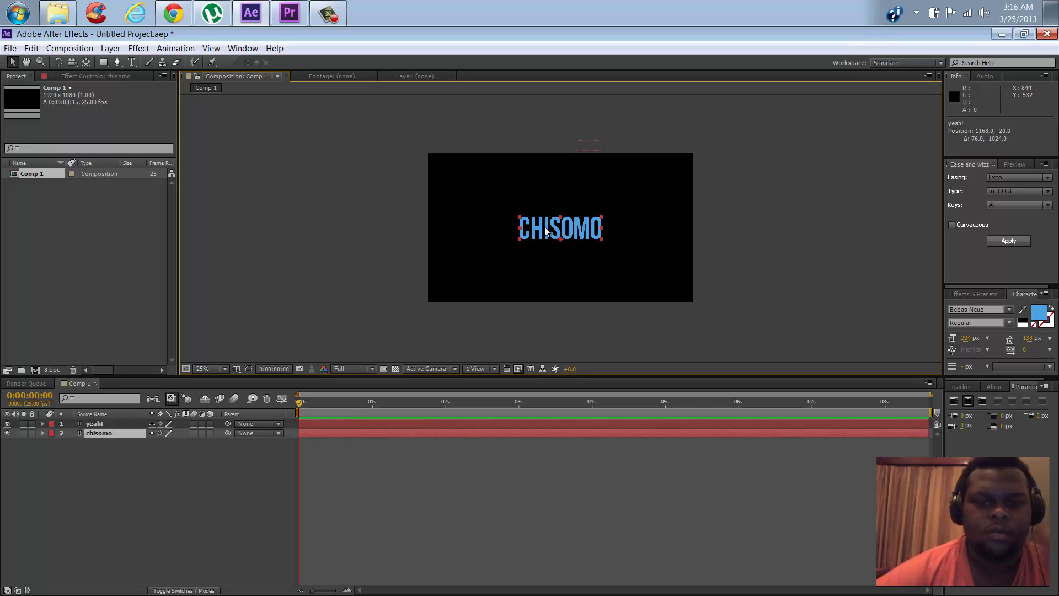
left_click(111, 48)
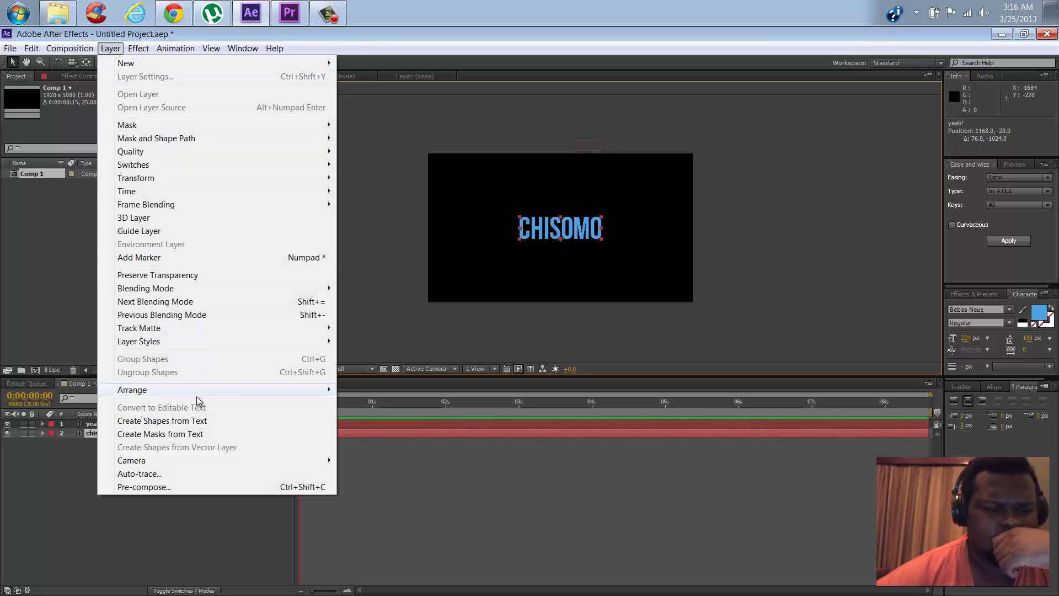
left_click(200, 421)
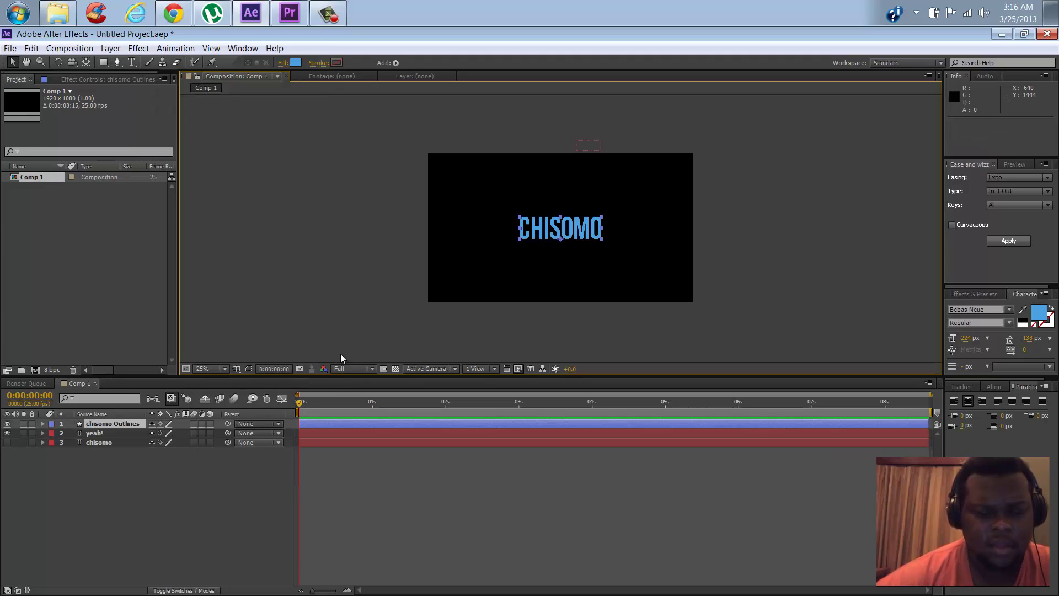
left_click(114, 424)
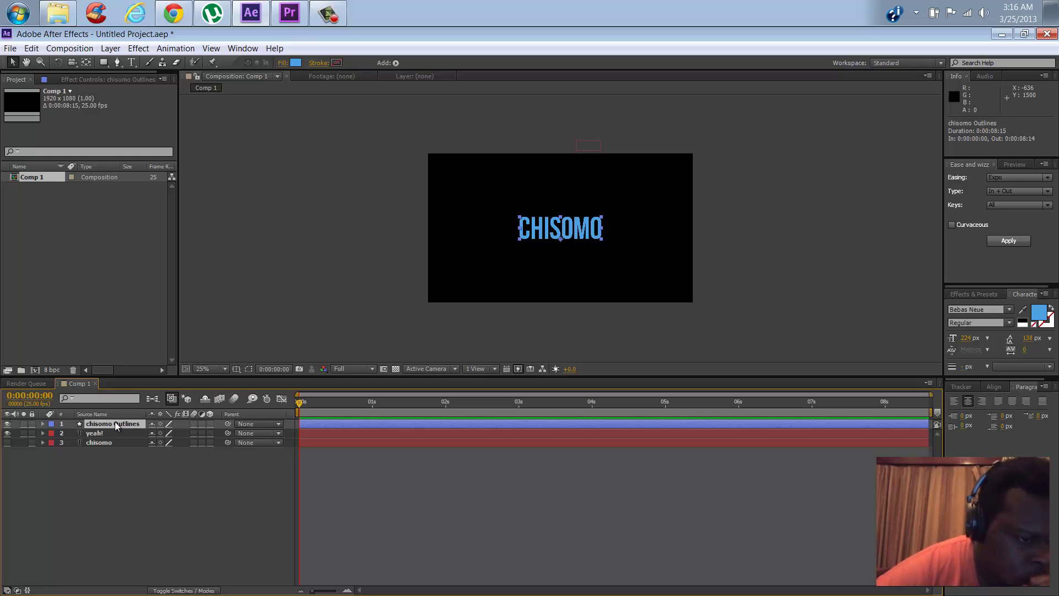
left_click(110, 48)
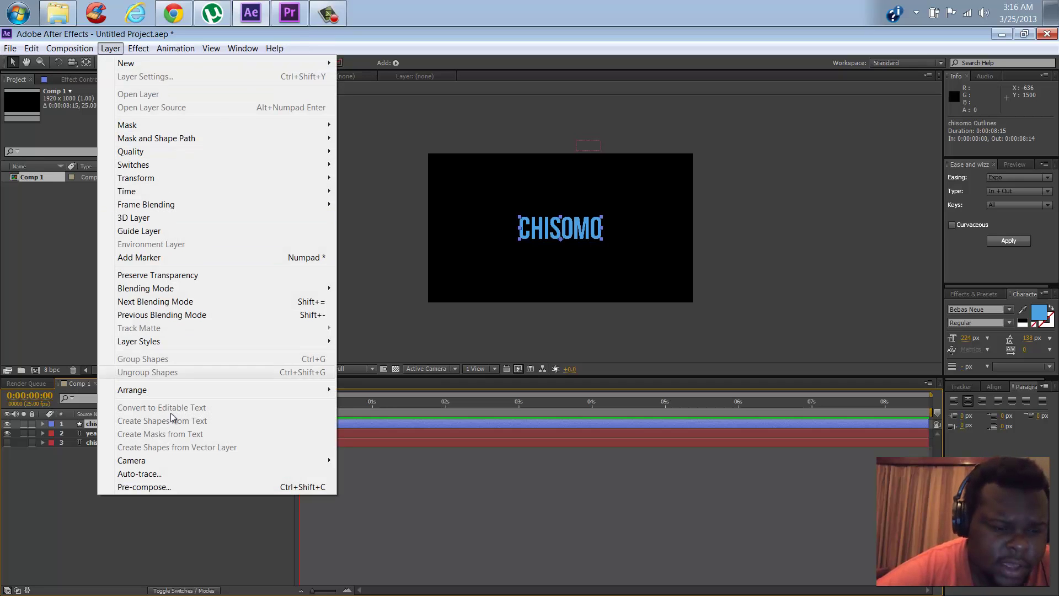
With no layer selected, draw a white rectangle about 2252 by 156 px directly beneath the frame, extending past both sides
left_click(128, 570)
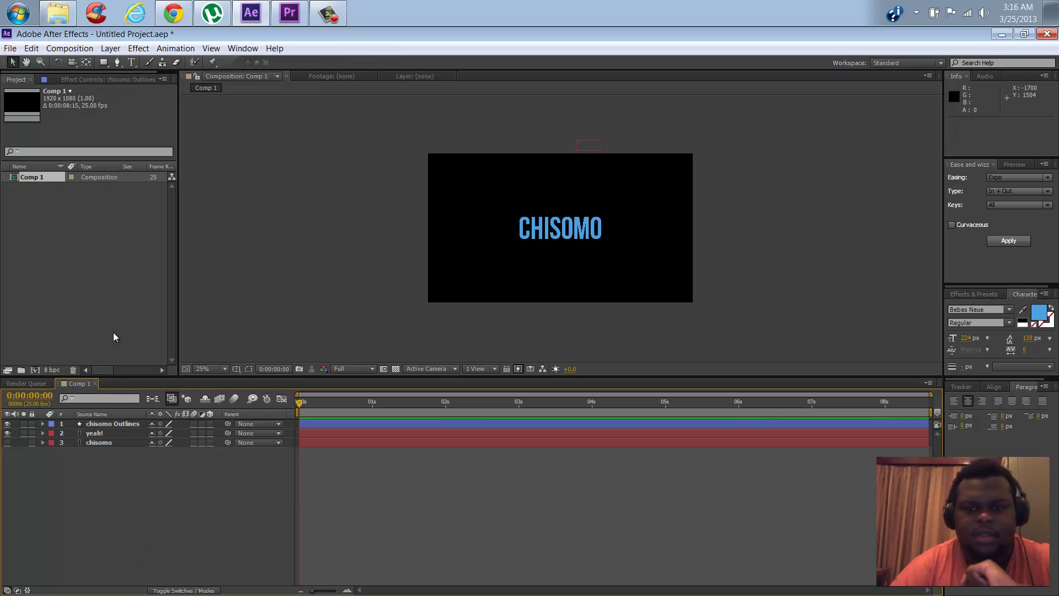
left_click(107, 62)
left_click_drag(405, 303, 715, 324)
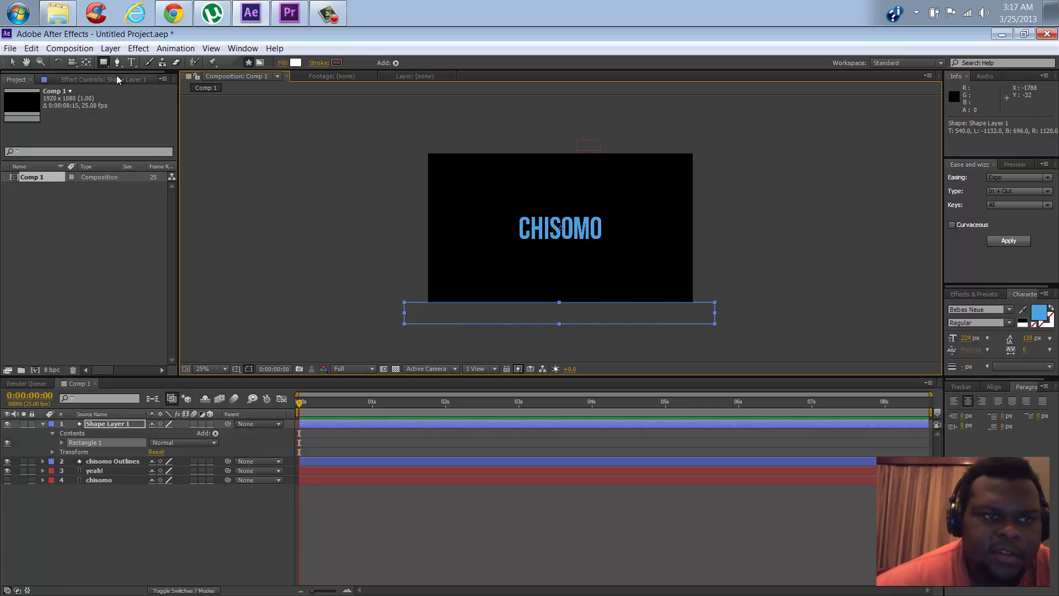
Send the composition to Newton 2 and separate the name outlines layer into individual letter shapes
left_click(82, 49)
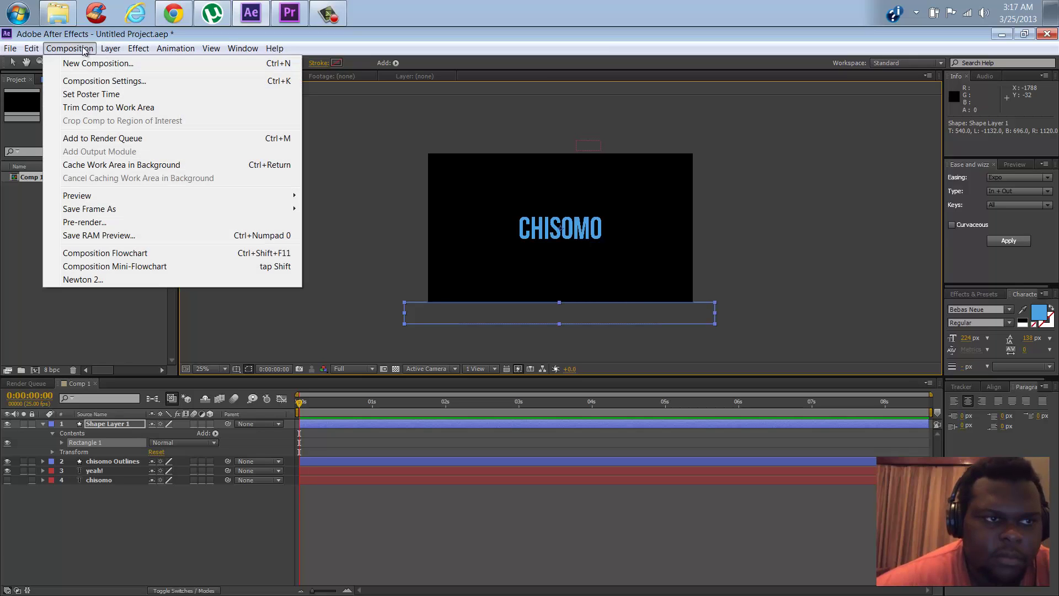
left_click(121, 280)
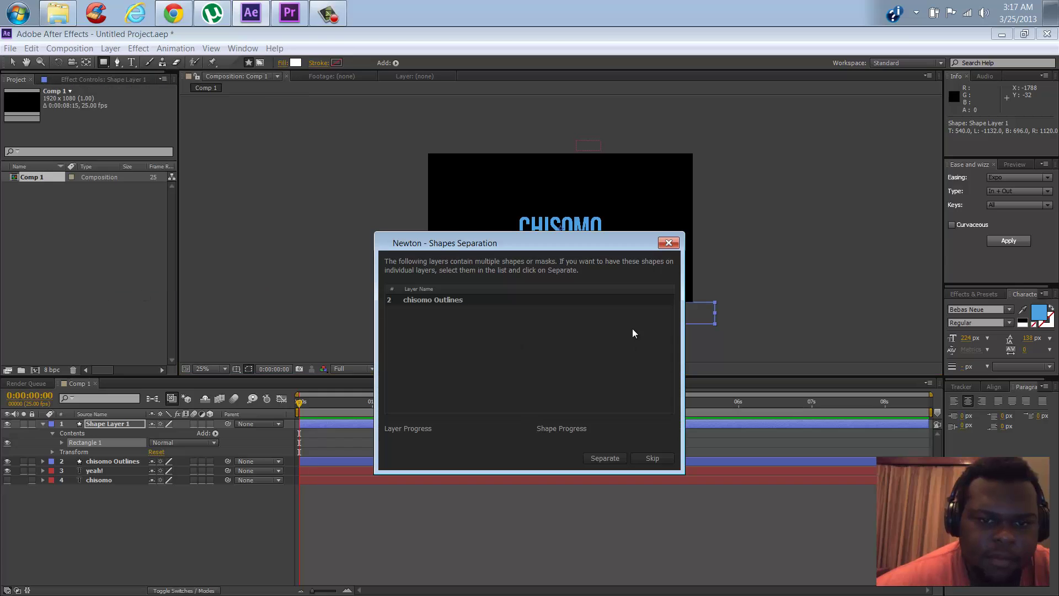
left_click(411, 302)
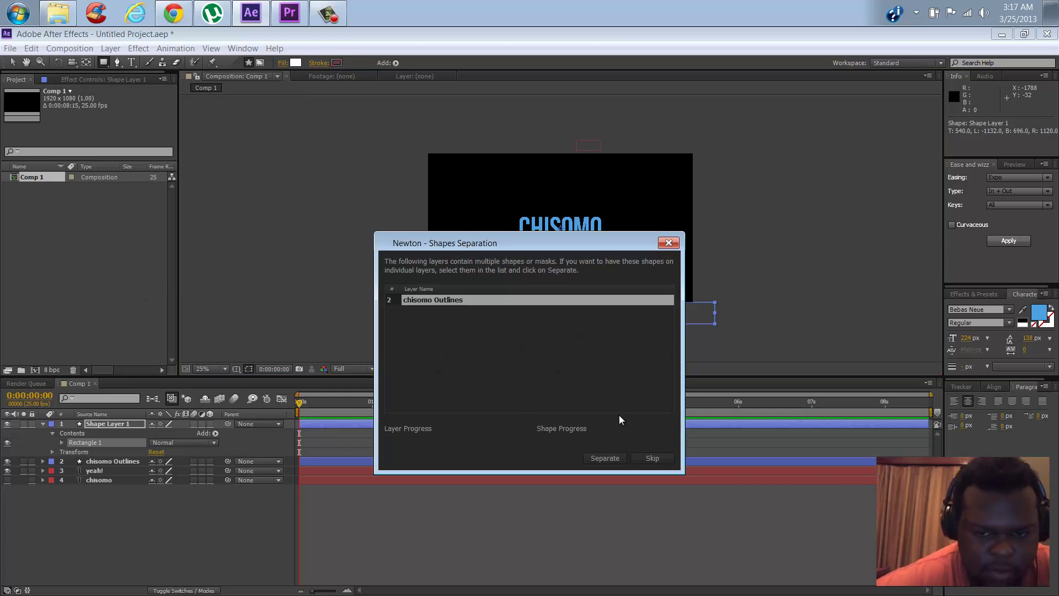
left_click(605, 459)
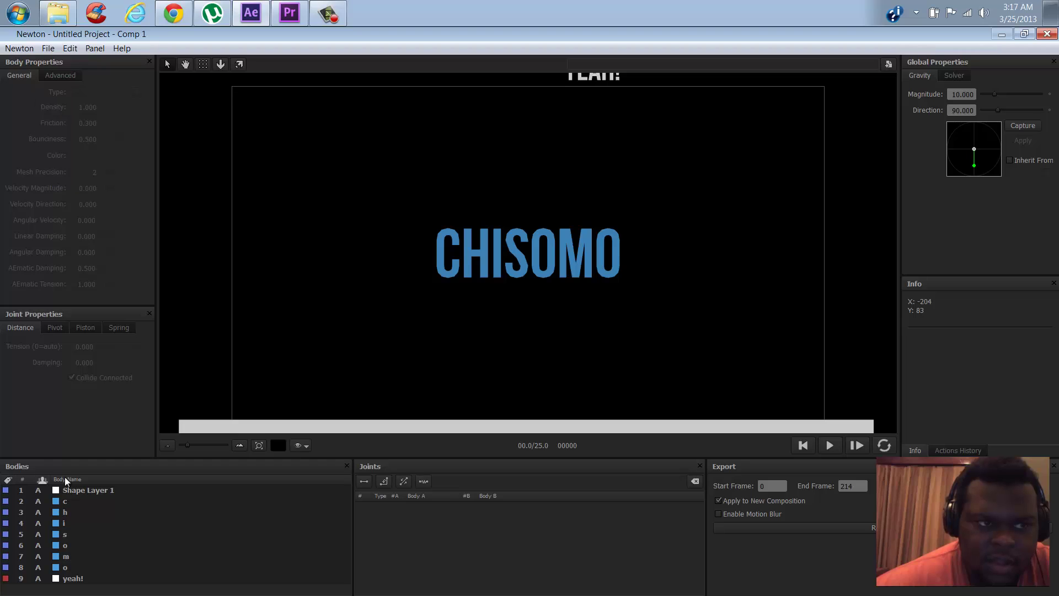
Examine the type and properties of the floor shape, each letter of the name and the "yeah!" body
left_click(74, 490)
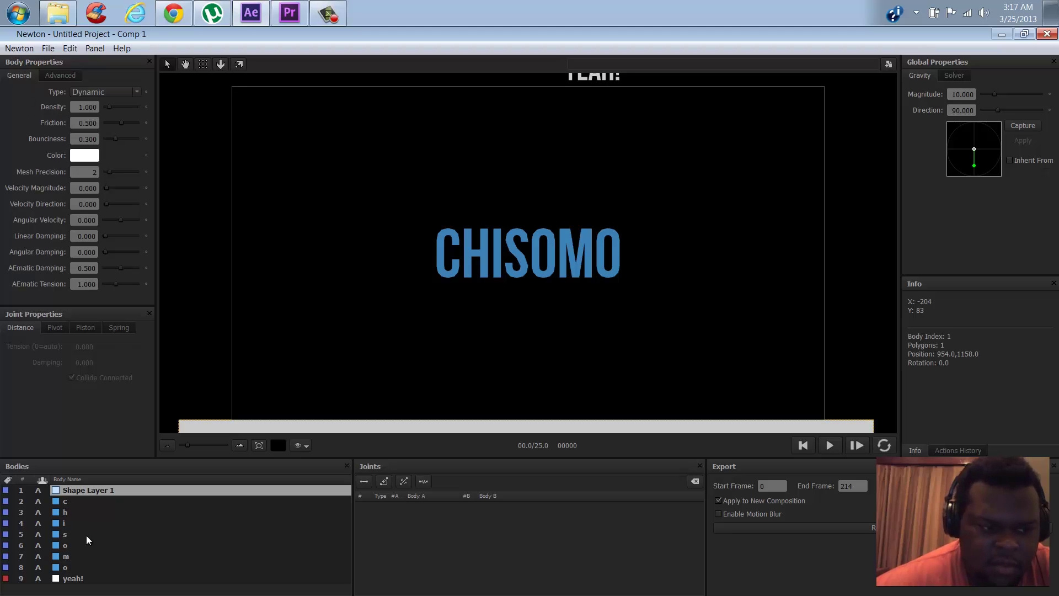
left_click(89, 579, "shift")
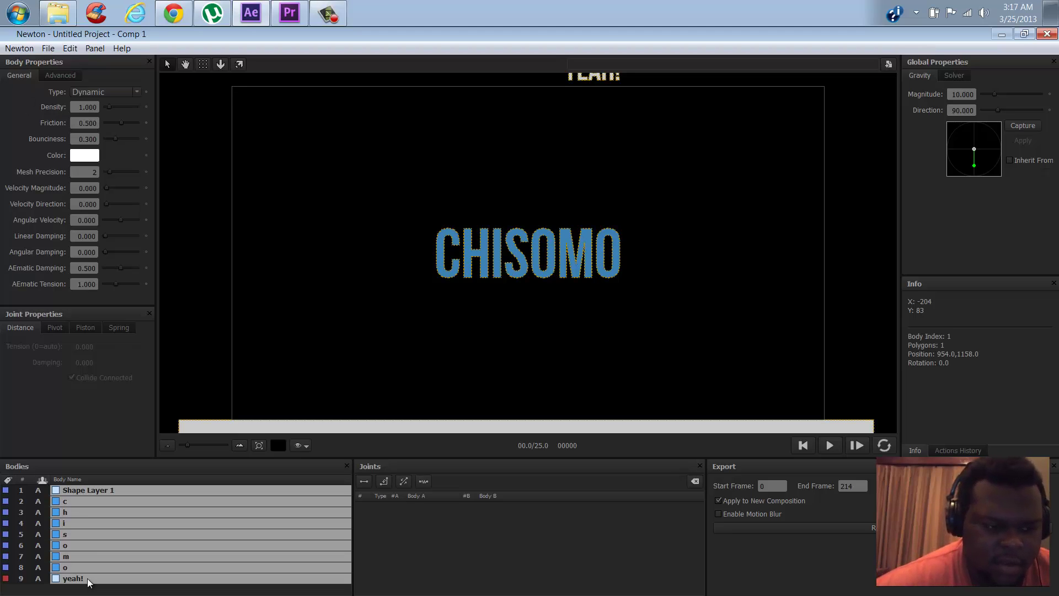
left_click(84, 524)
left_click(78, 501)
left_click(77, 512)
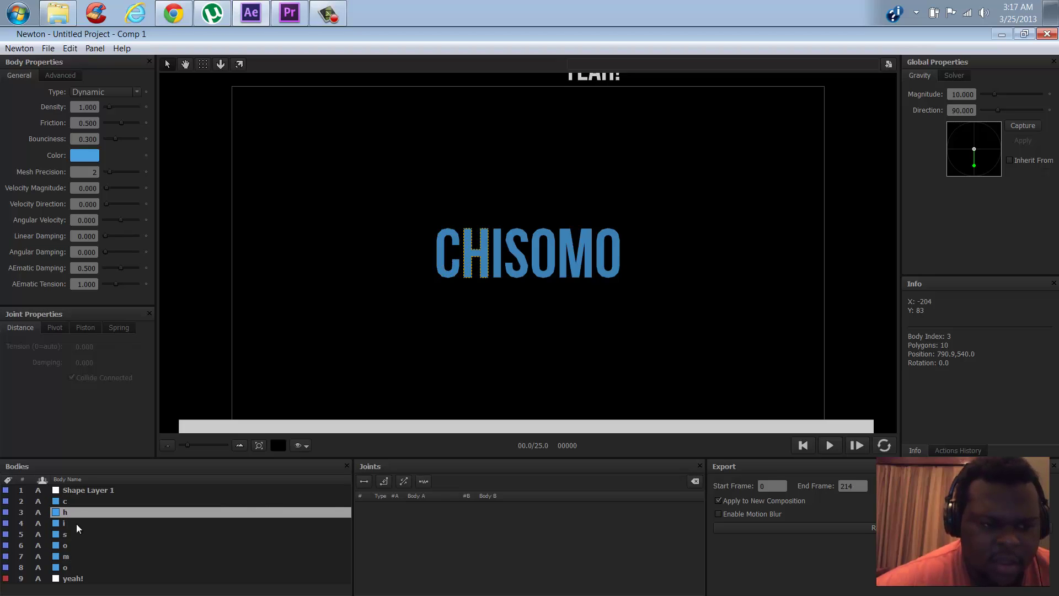
left_click(76, 523)
left_click(75, 533)
left_click(76, 545)
left_click(76, 558)
left_click(76, 568)
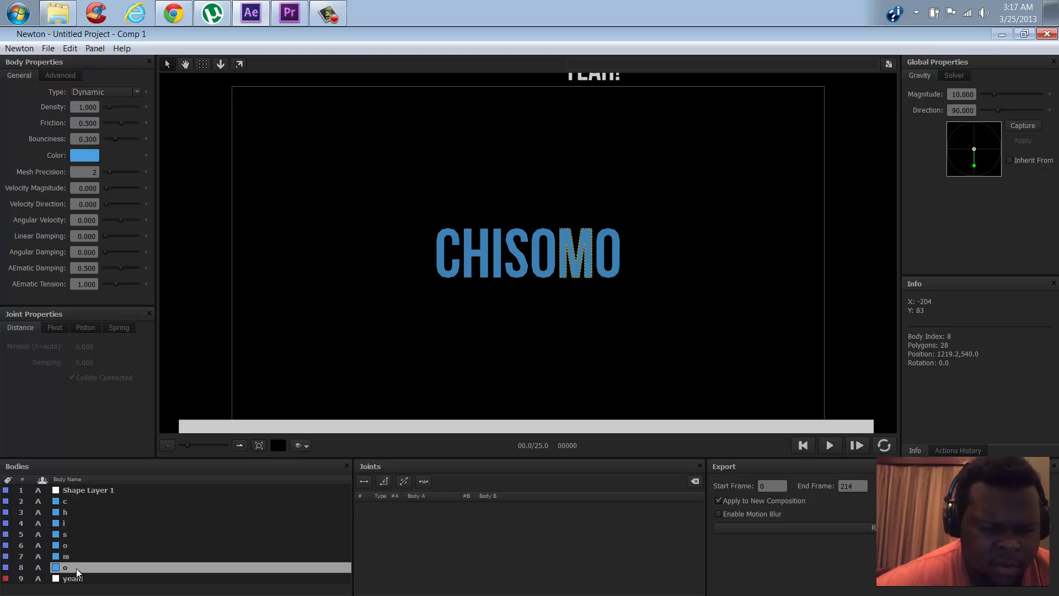
left_click(88, 502)
left_click_drag(88, 502, 90, 545)
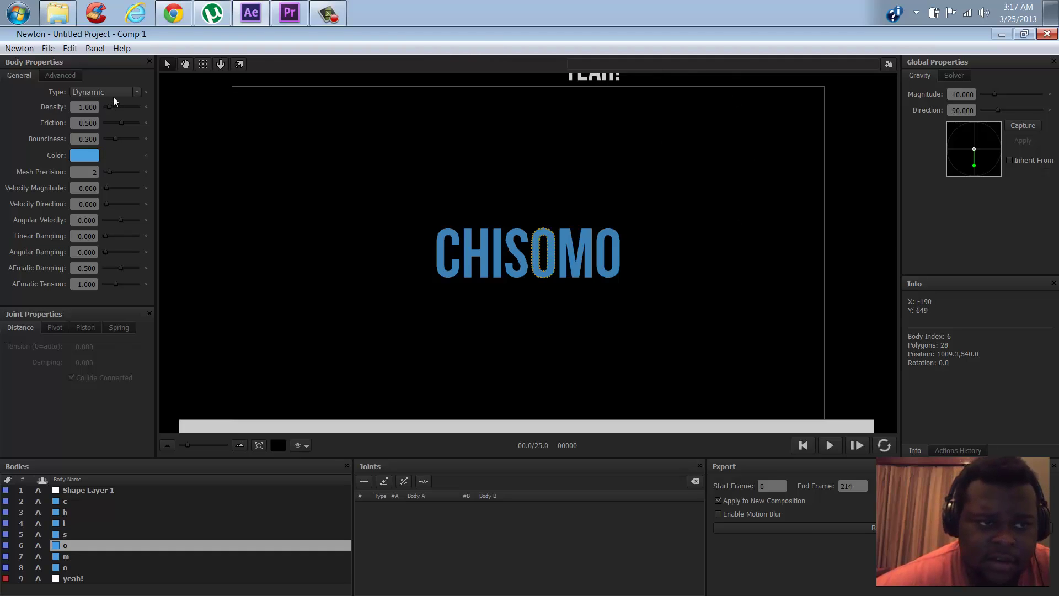
left_click(82, 501)
left_click(88, 490)
left_click(70, 578)
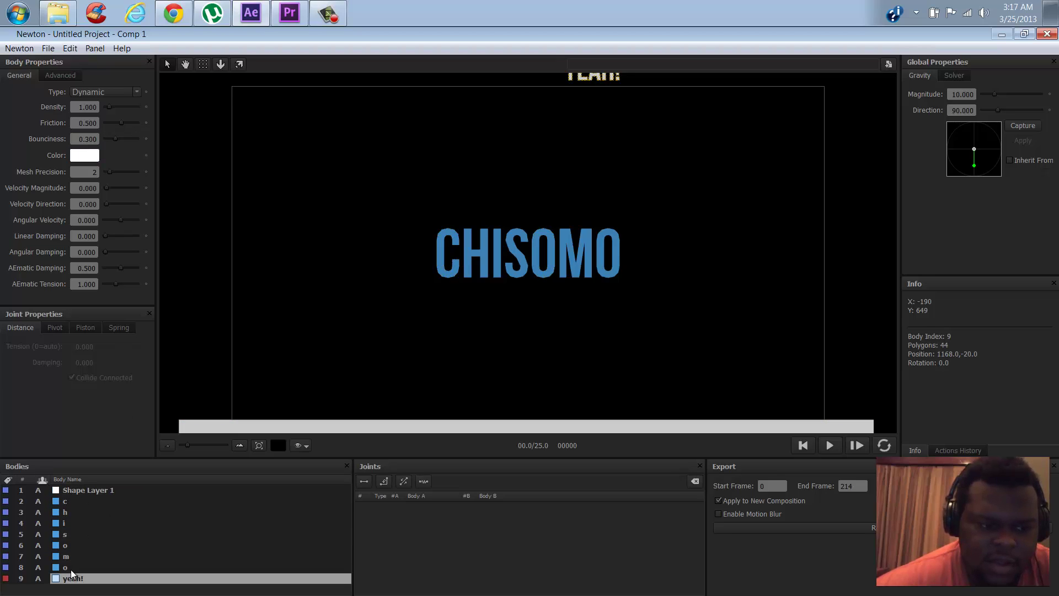
left_click(72, 567)
left_click(74, 556)
left_click(75, 545)
left_click(78, 534)
left_click(81, 523)
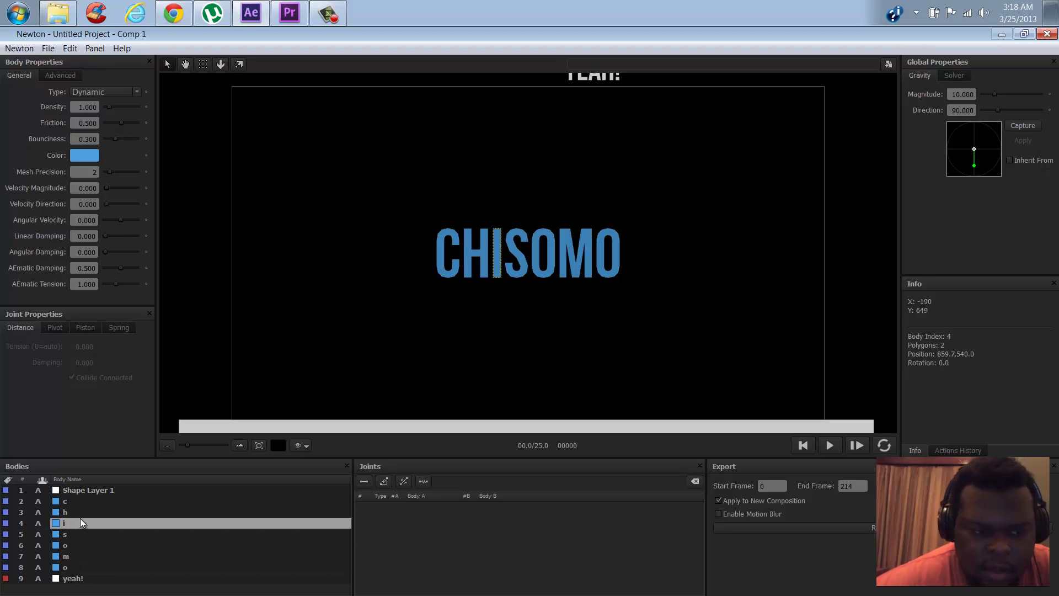
left_click(81, 512)
left_click(81, 501)
left_click(93, 490)
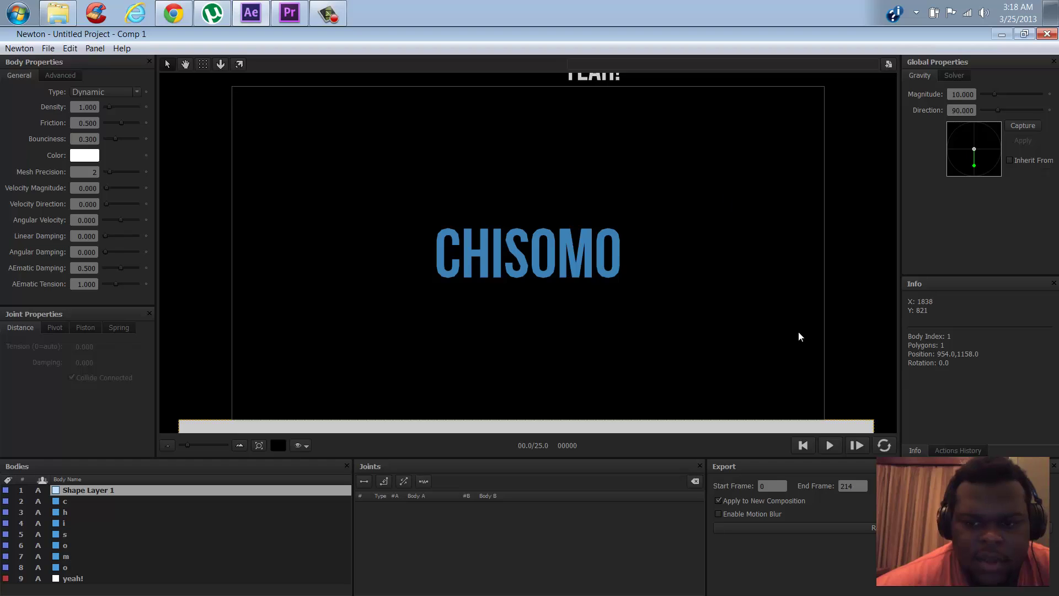
Preview the simulation with the default gravity, and again with gravity magnitude about 7.7 and direction about 355
left_click(830, 446)
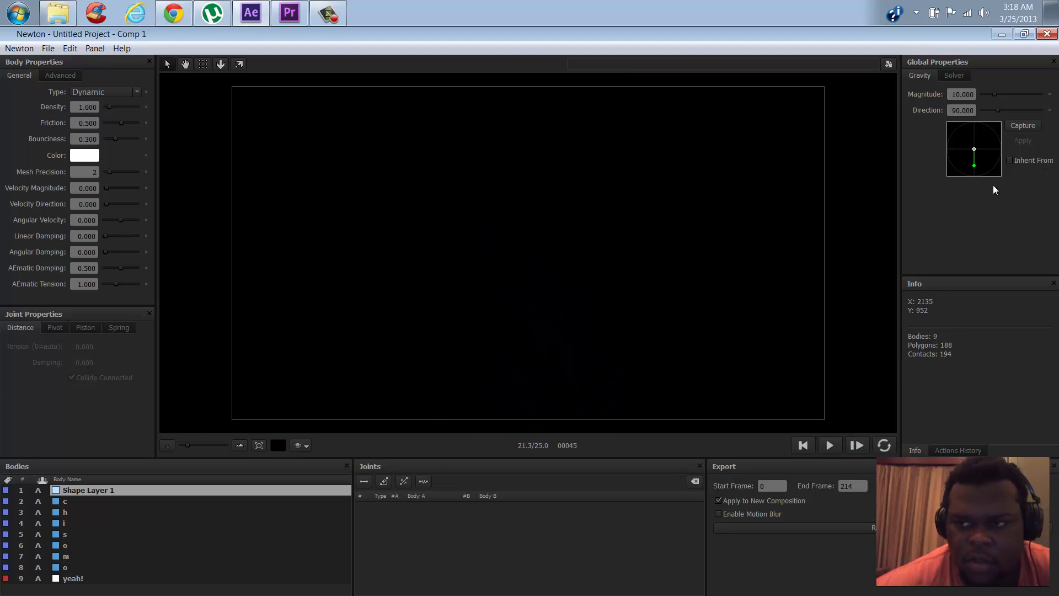
left_click(805, 445)
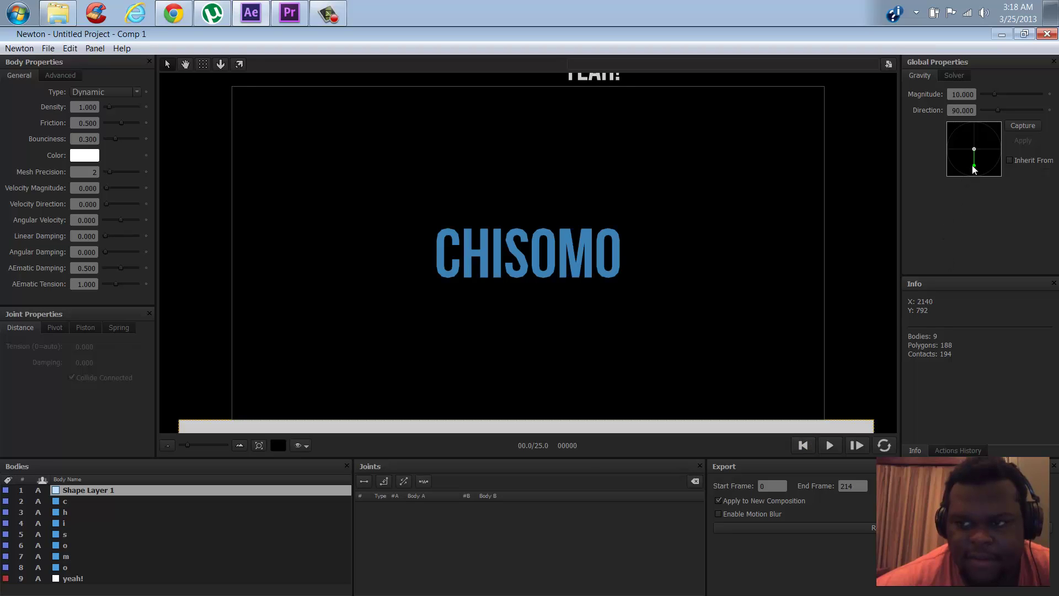
left_click_drag(979, 146, 987, 148)
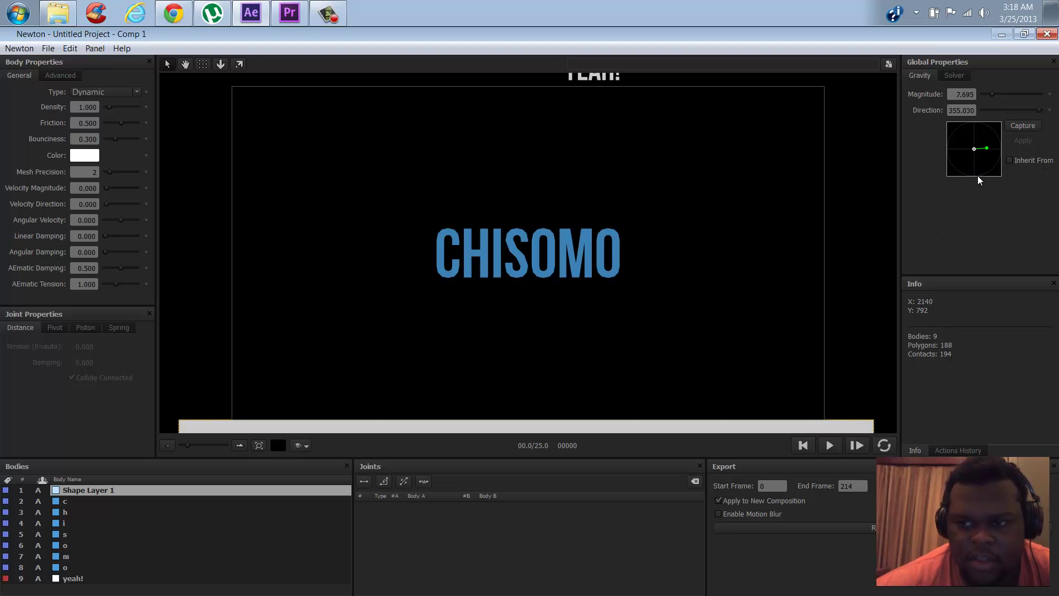
left_click(828, 446)
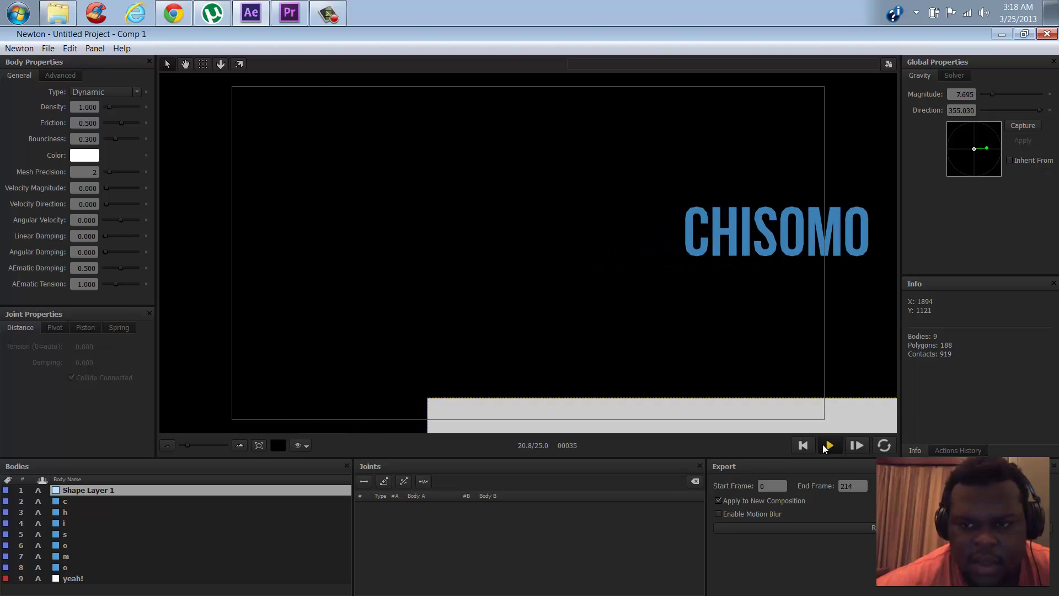
left_click(828, 446)
Point gravity upward at magnitude about 10.3 and direction about 272, and replay the simulation from the first frame
left_click_drag(989, 158, 975, 132)
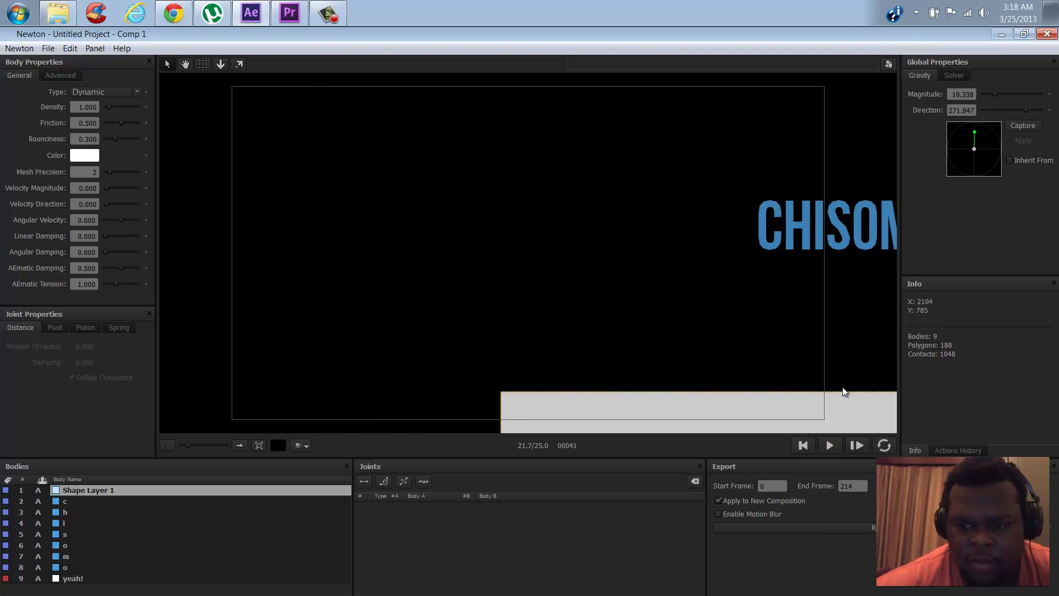
left_click(827, 446)
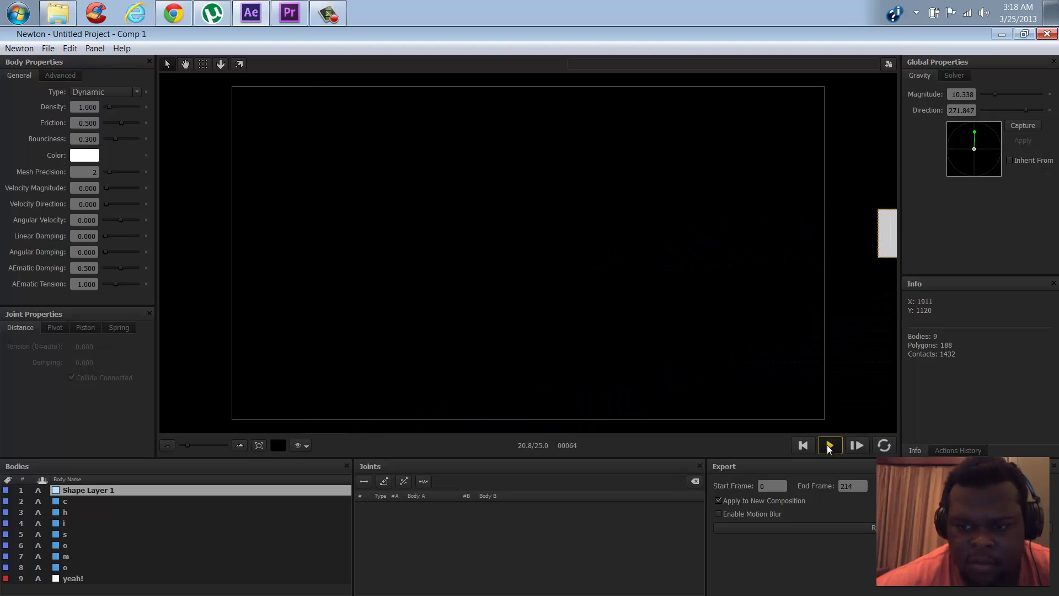
left_click(804, 446)
left_click(830, 446)
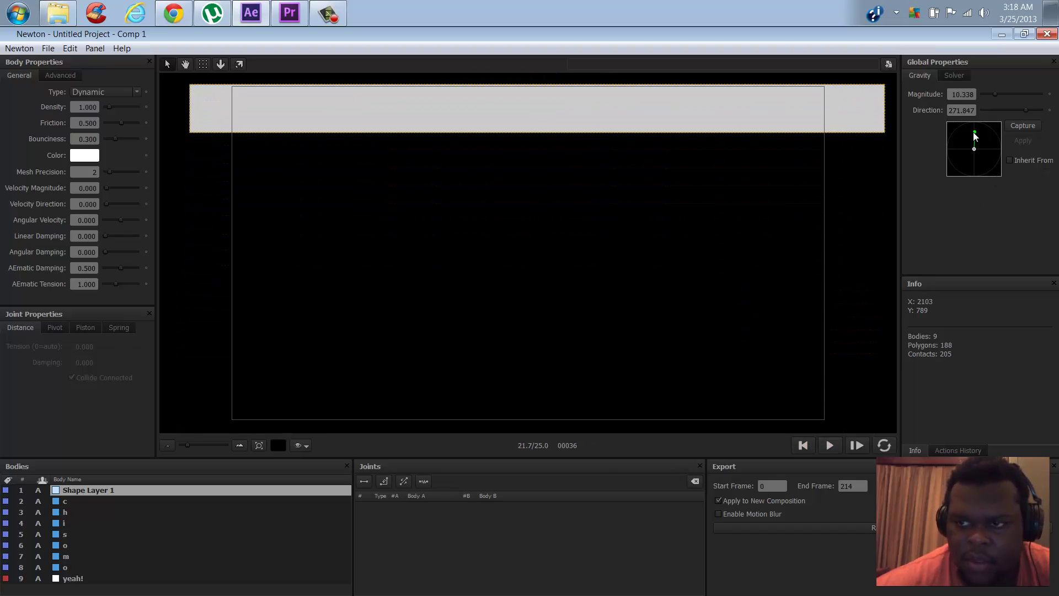
Point gravity straight down with magnitude 11 and direction 90, replay the simulation and rewind to the first frame
left_click_drag(995, 160, 974, 166)
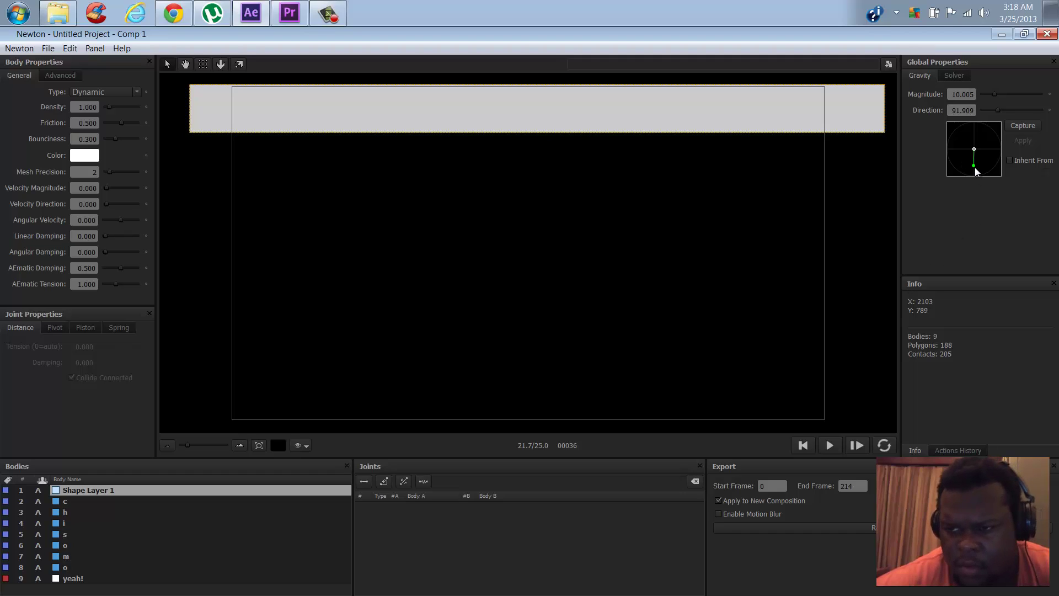
left_click_drag(974, 167, 973, 167)
left_click(827, 446)
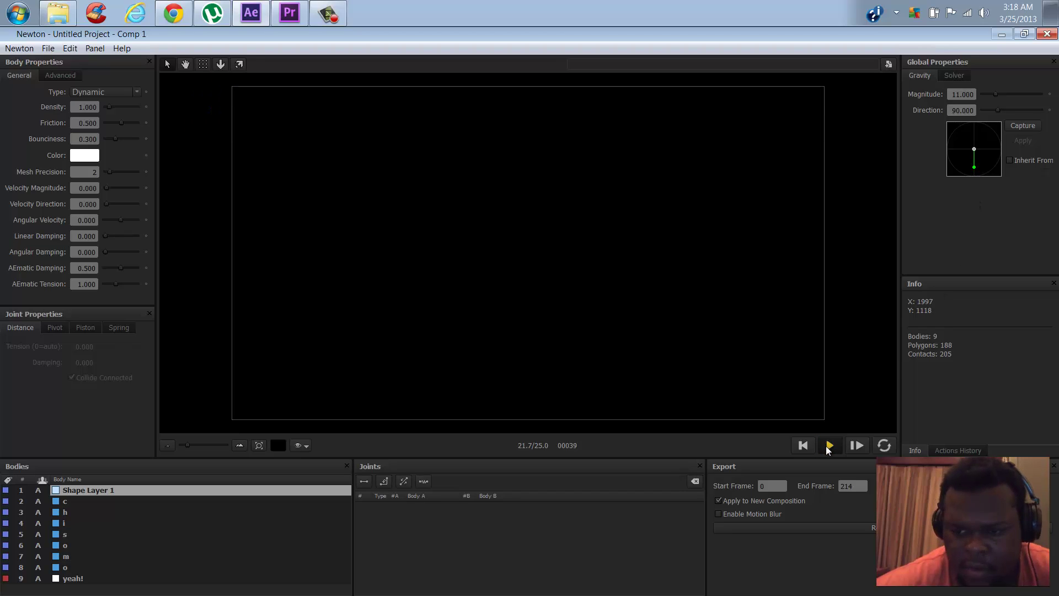
left_click(807, 447)
left_click(831, 446)
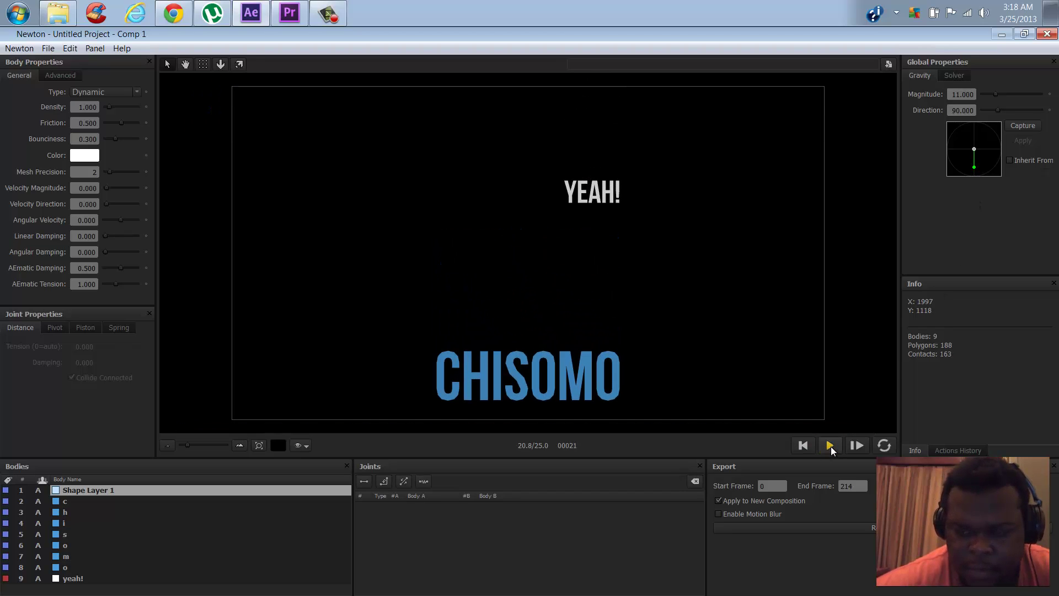
left_click(809, 449)
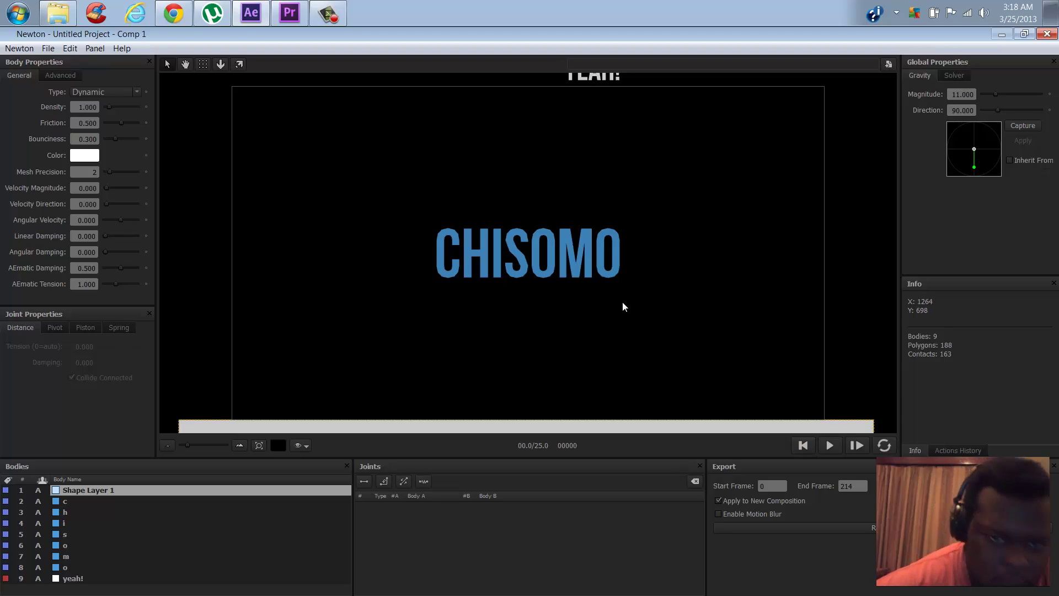
Set the body type of the white floor rectangle beneath the frame to Static
left_click(278, 420)
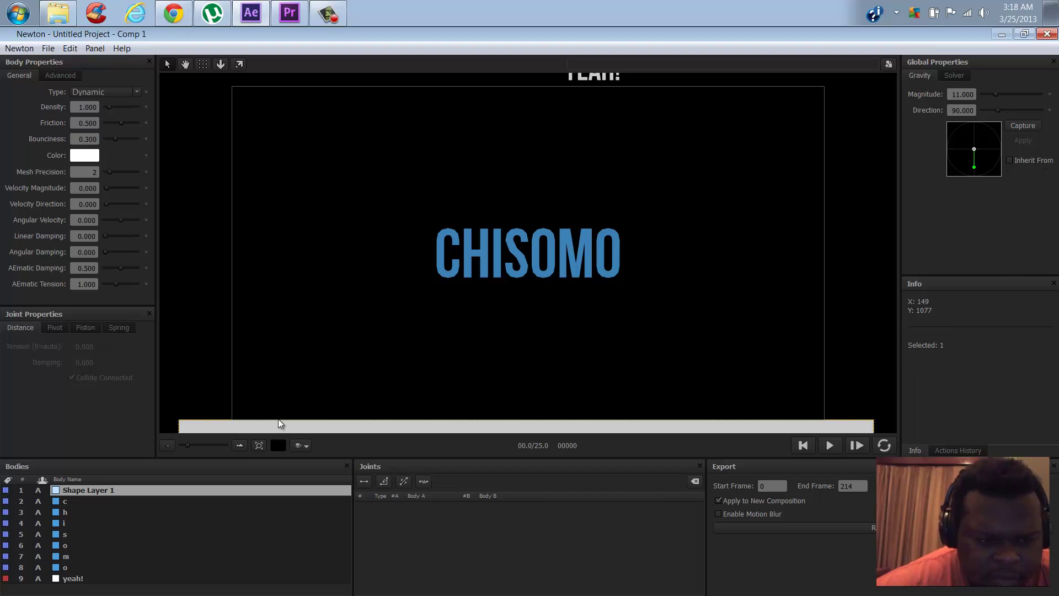
left_click(113, 94)
left_click(346, 424)
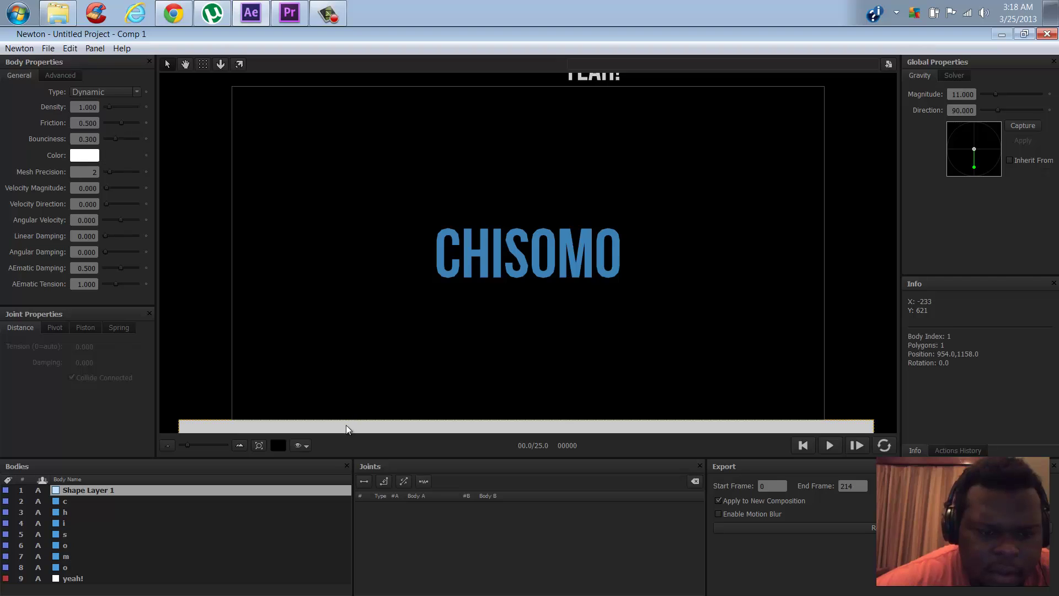
left_click(108, 95)
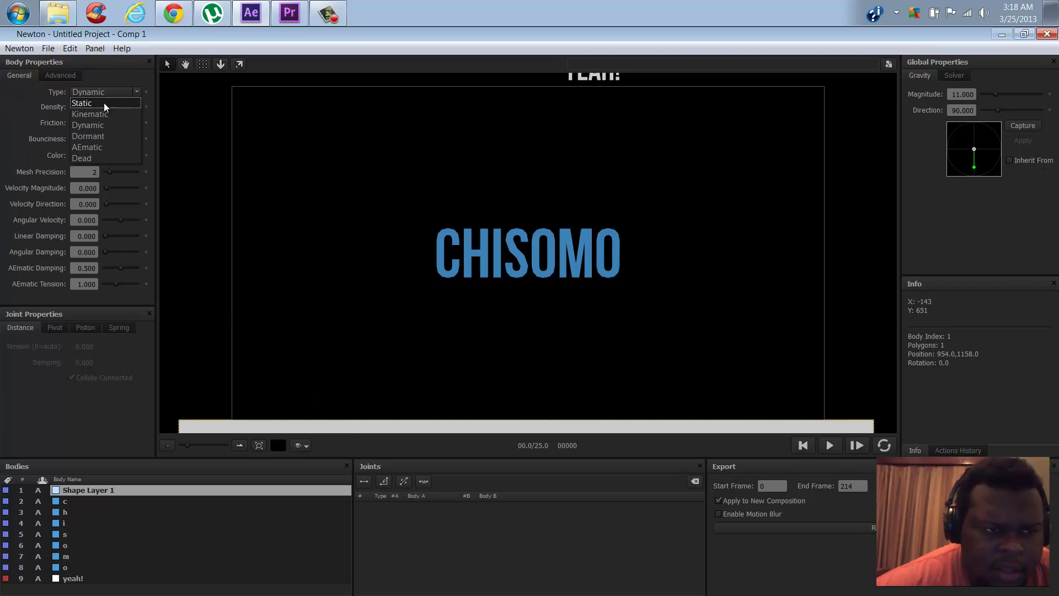
left_click(103, 103)
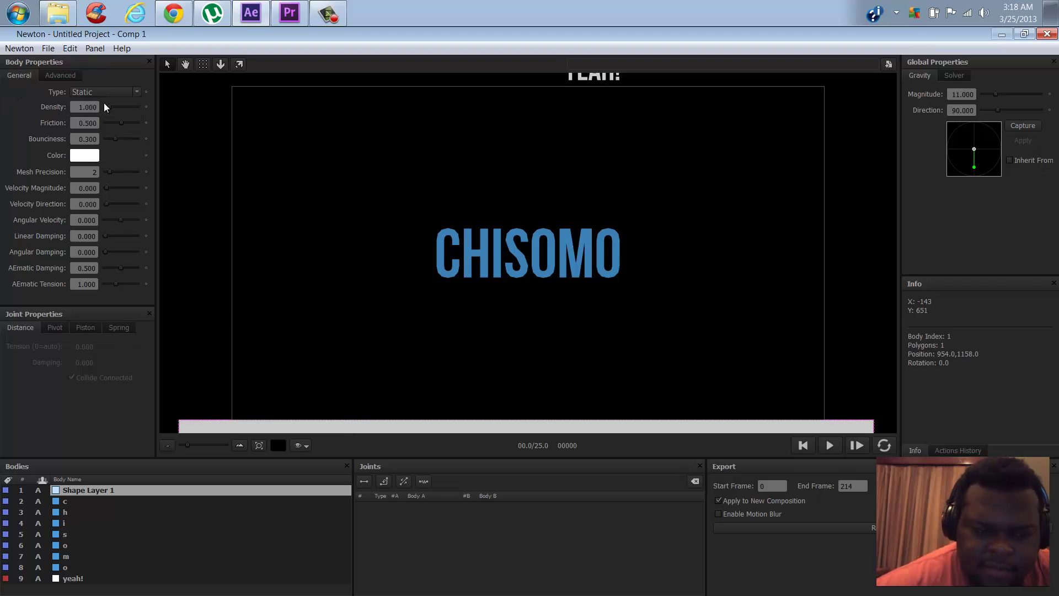
Select all the letter bodies of the name and set their type to Static
left_click(523, 252)
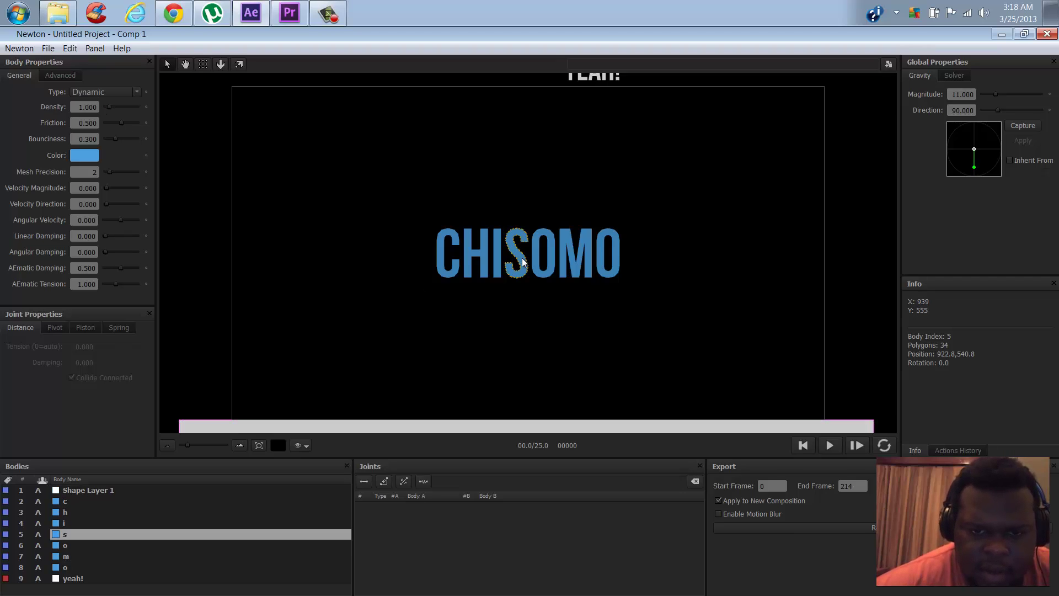
left_click(65, 502)
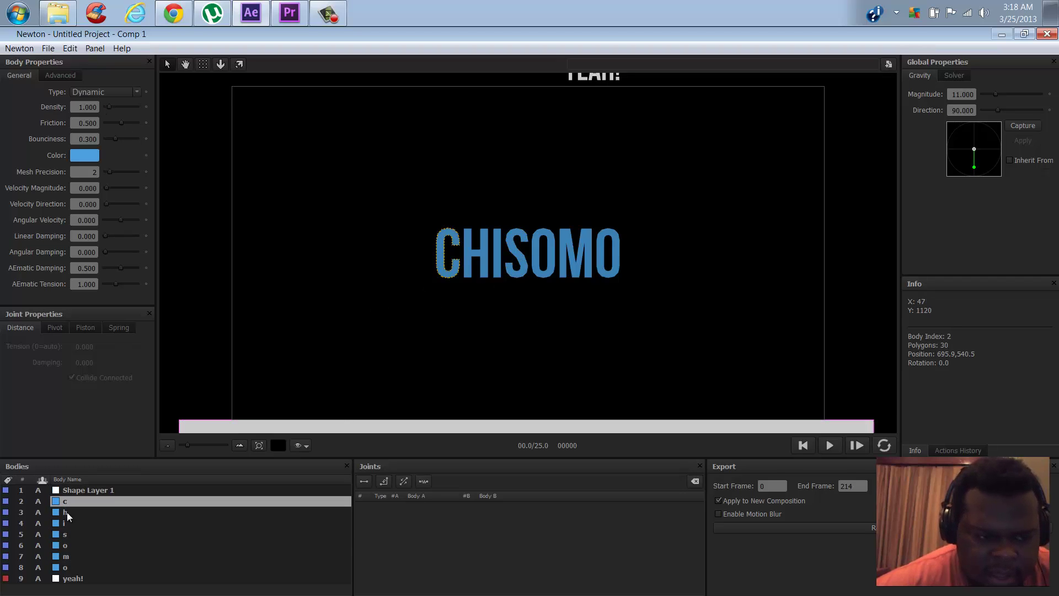
left_click(68, 566, "shift")
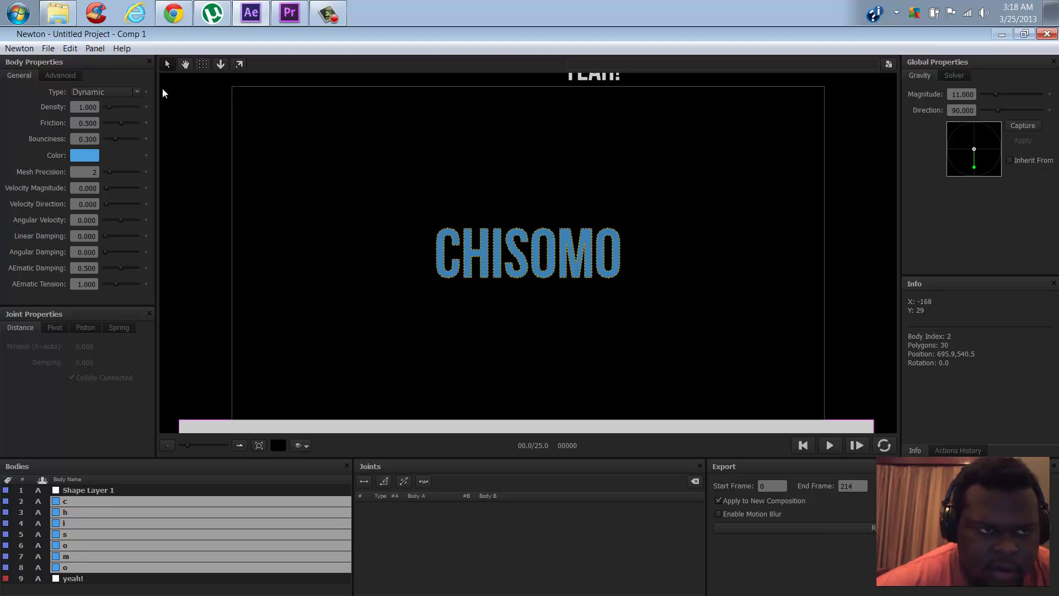
left_click(127, 93)
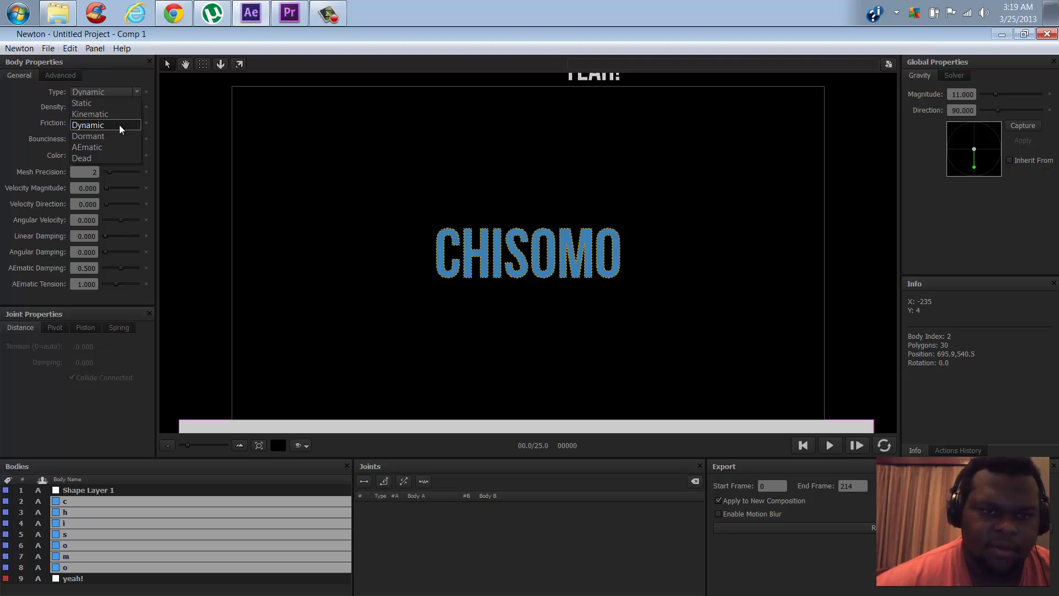
left_click(92, 103)
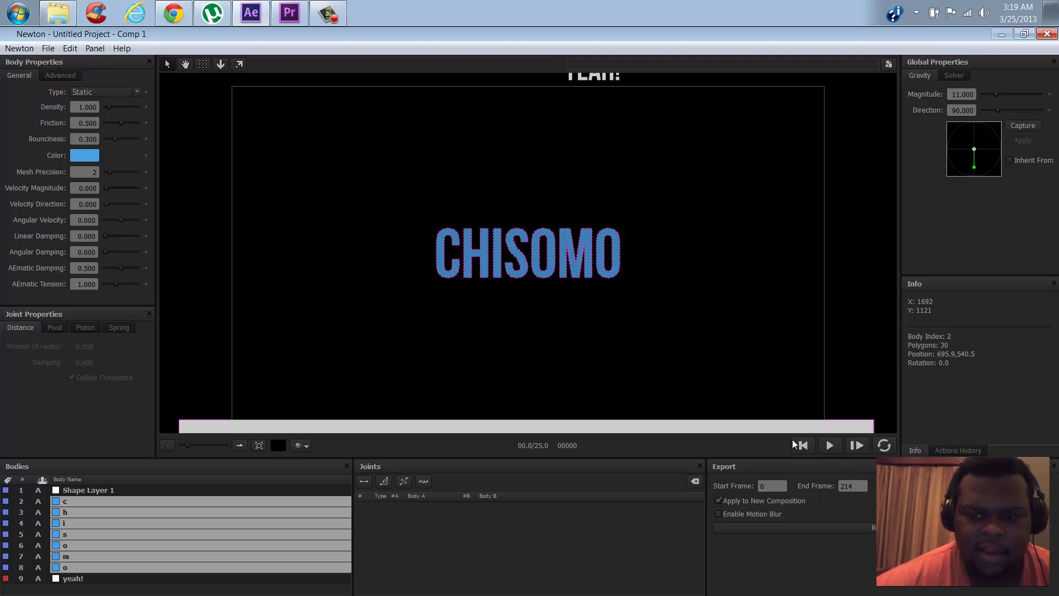
Play the simulation to test "YEAH!" falling onto the static letters, and rewind to the first frame
left_click(827, 442)
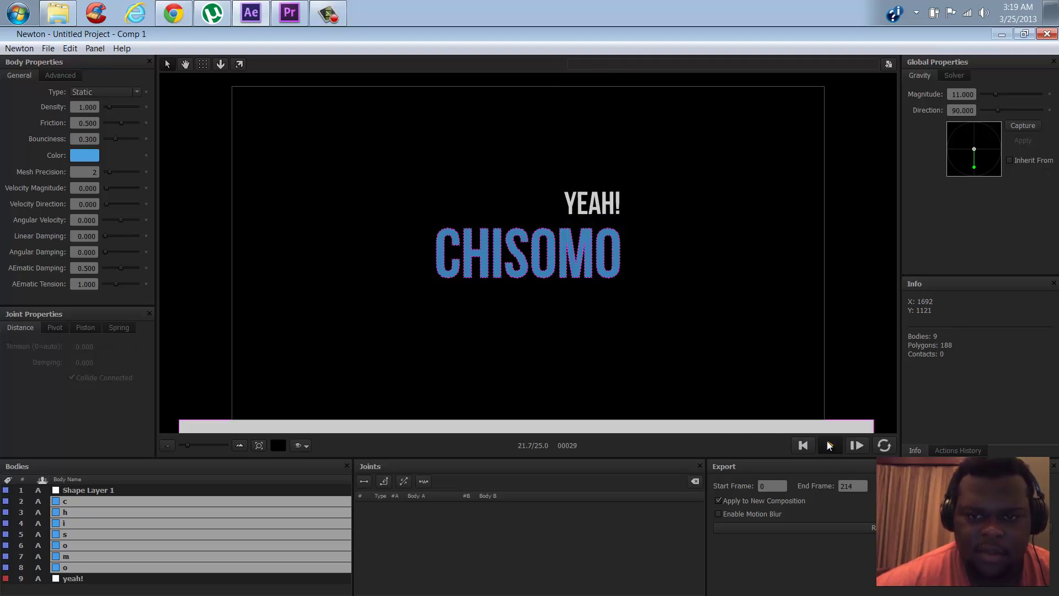
left_click(827, 444)
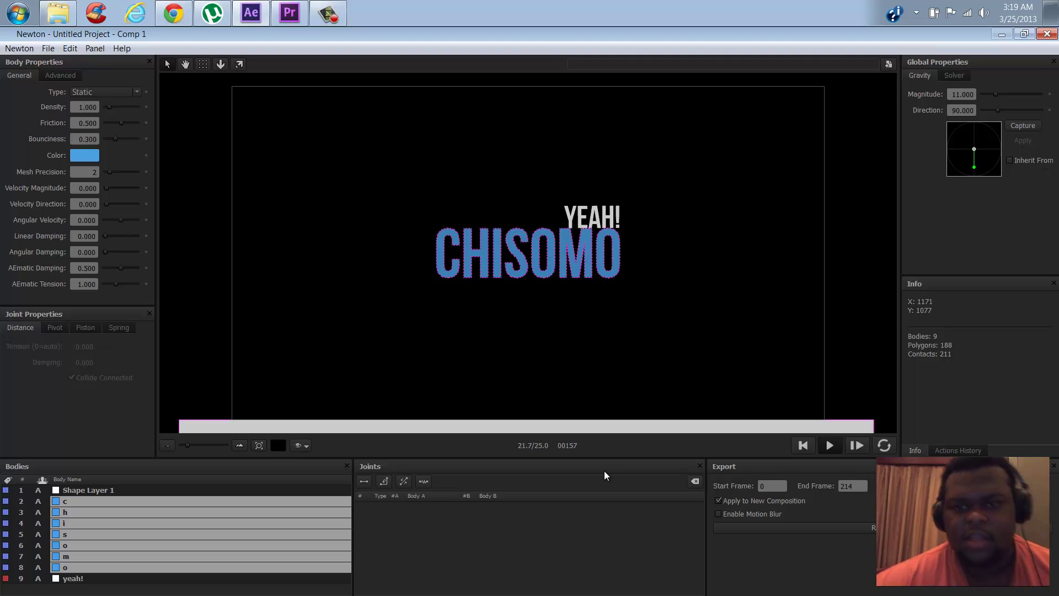
left_click(803, 446)
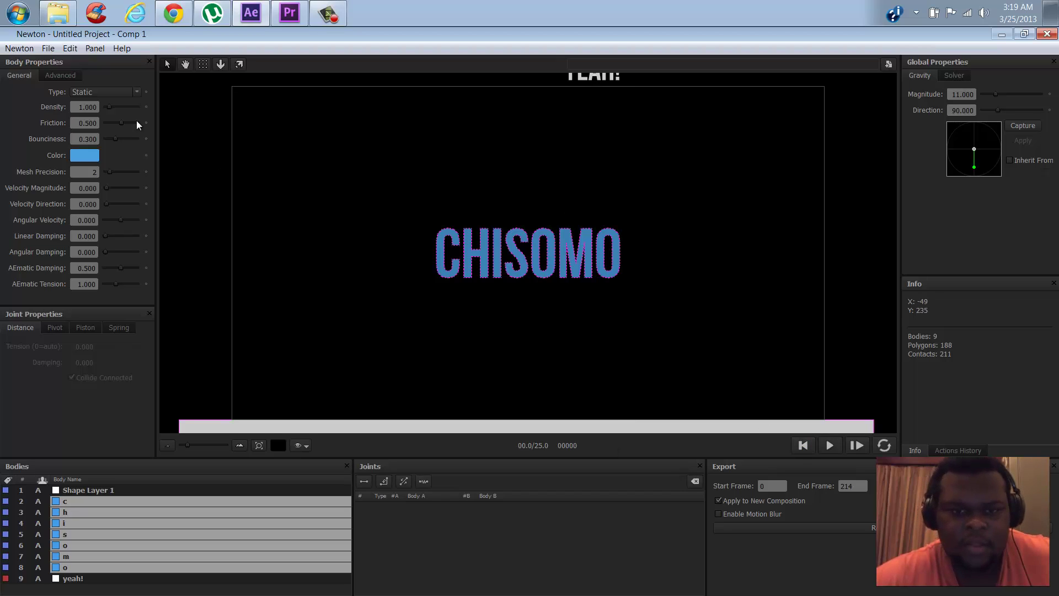
Set the selected letter bodies to Dormant, preview the simulation and rewind to the first frame
left_click(100, 93)
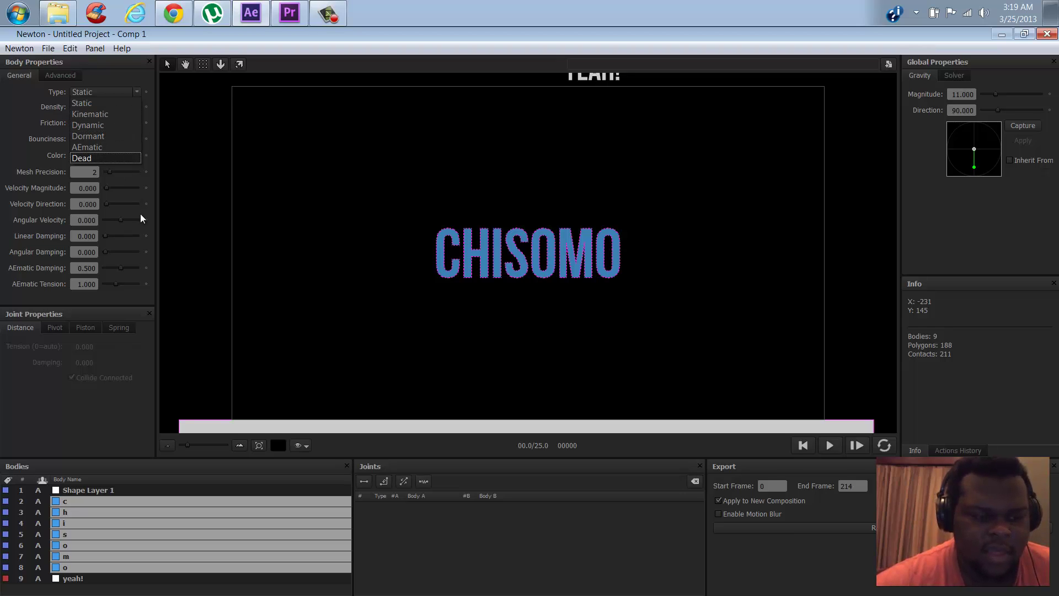
left_click(95, 136)
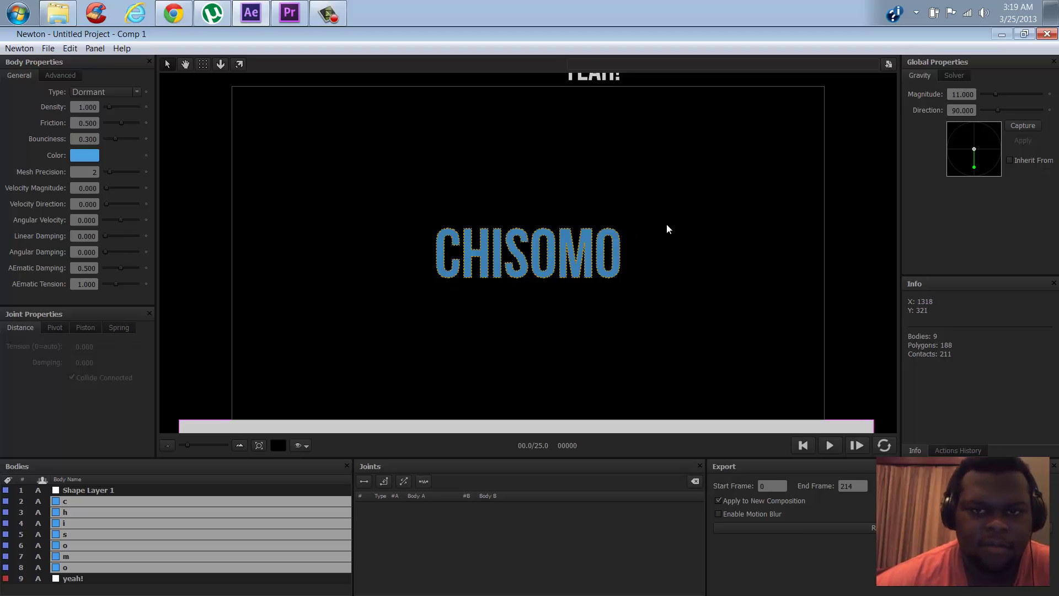
left_click(832, 443)
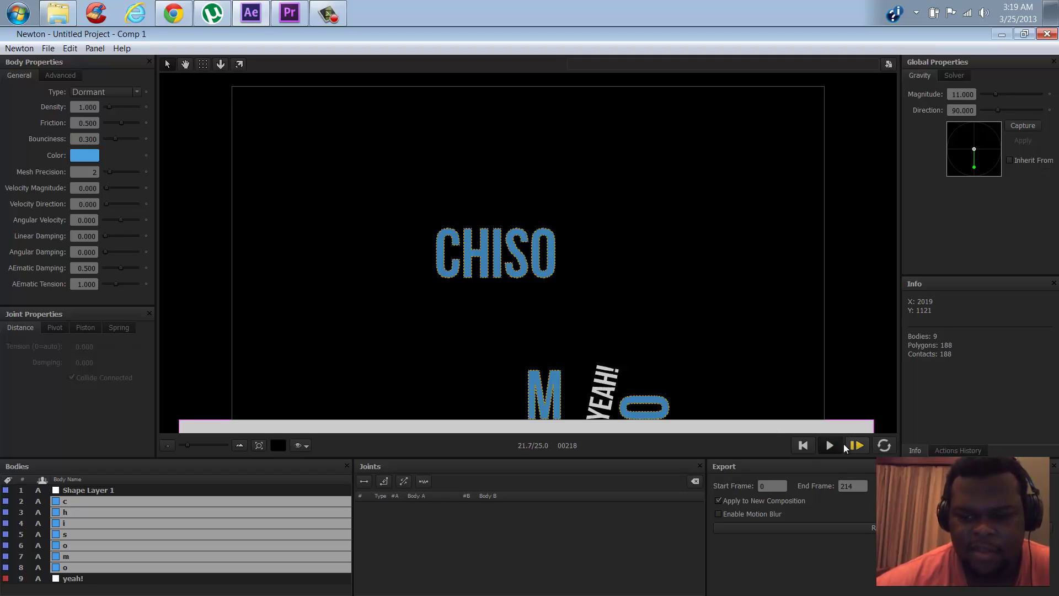
left_click(806, 447)
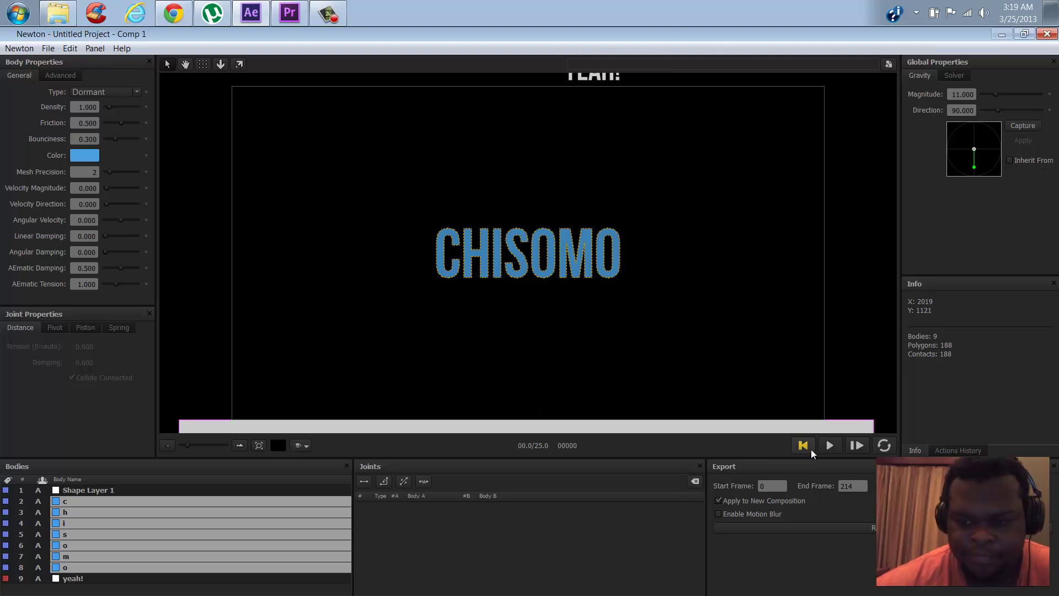
Render the simulation to a new composition and compare Comp 2 with Comp 1 in the project
left_click(858, 530)
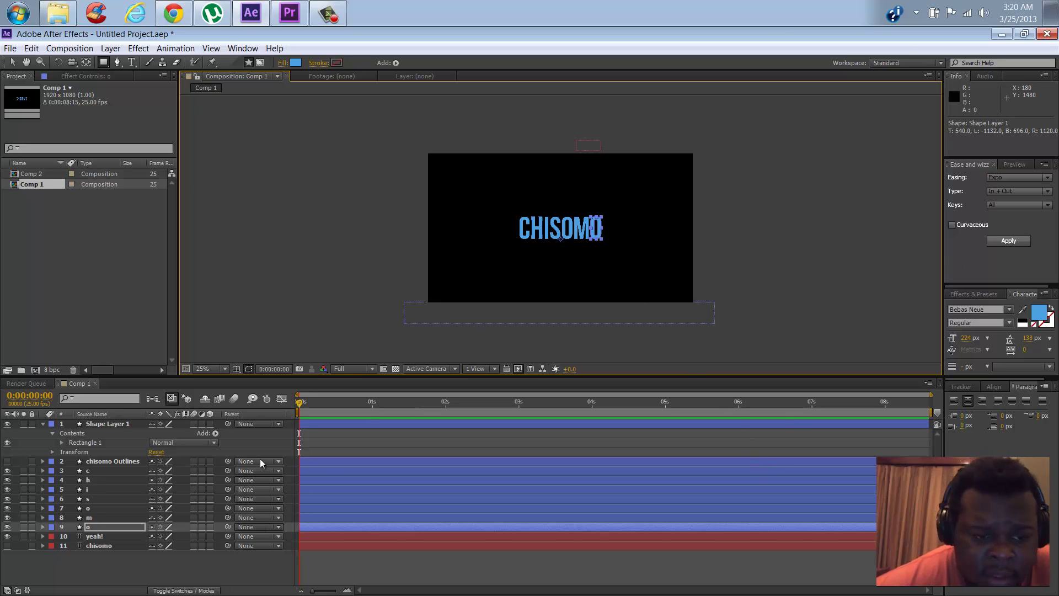
left_click(34, 385)
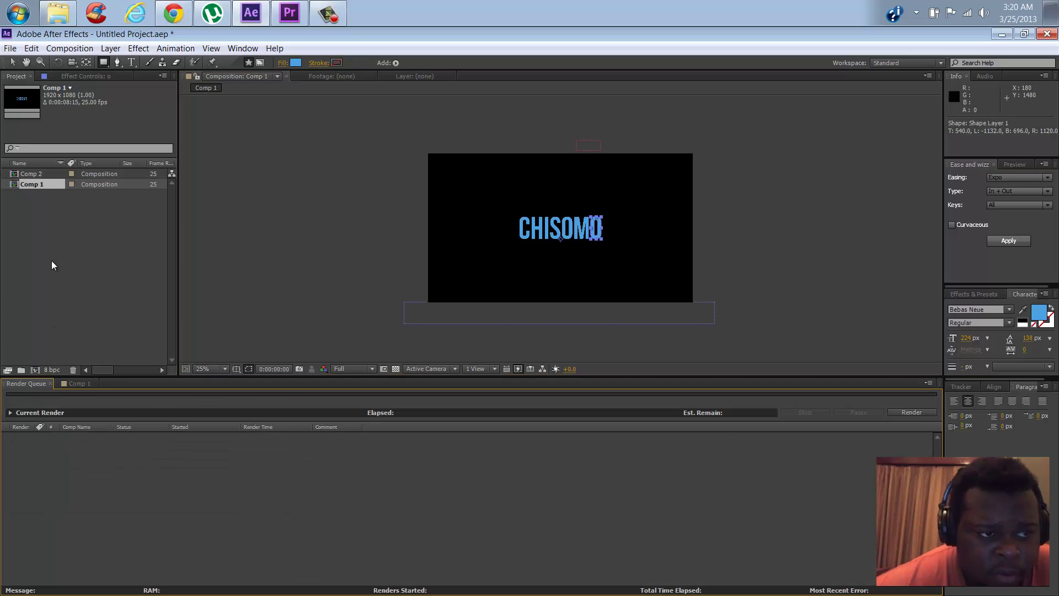
left_click(77, 384)
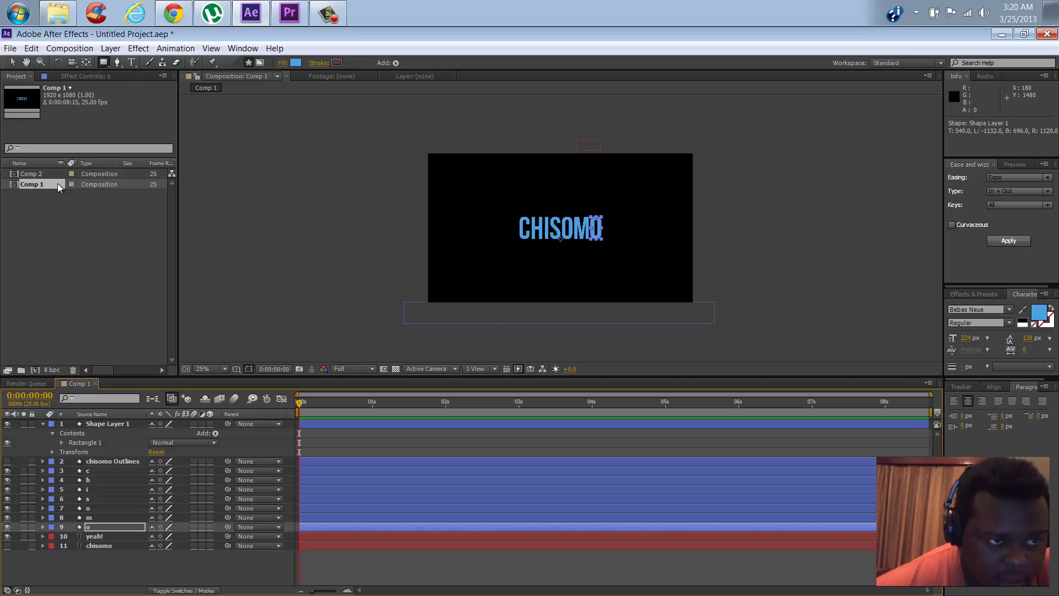
left_click(33, 174)
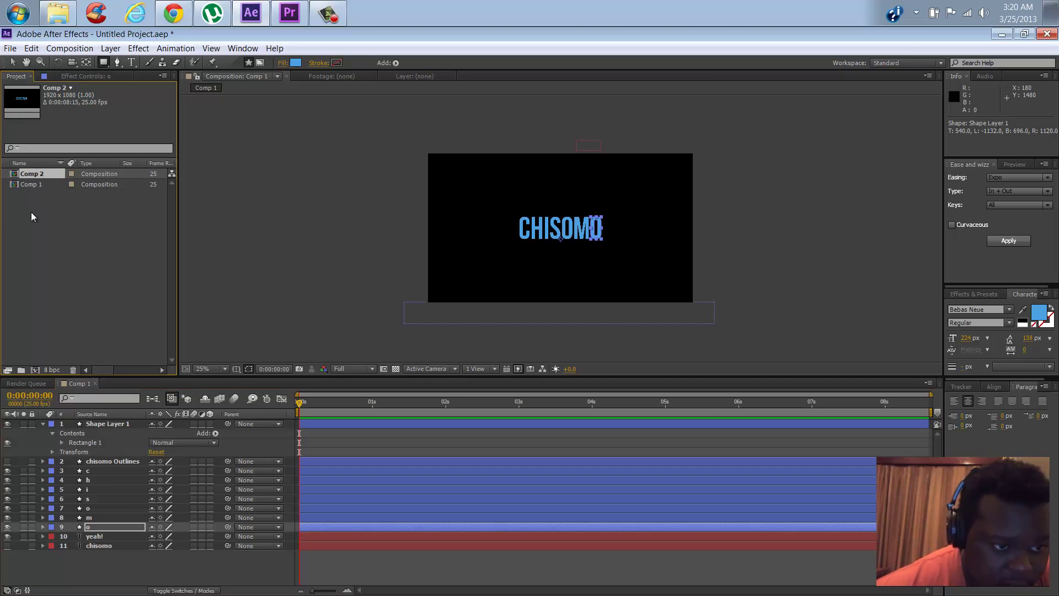
left_click(33, 186)
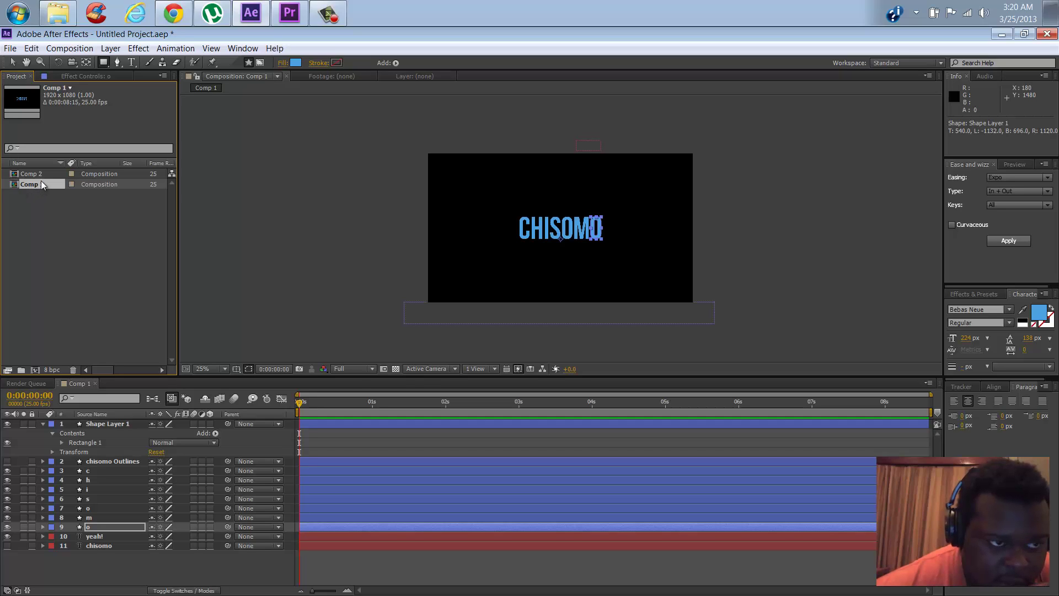
Rename the rendered composition Comp 2 as "Comp Solved"
left_click(40, 175)
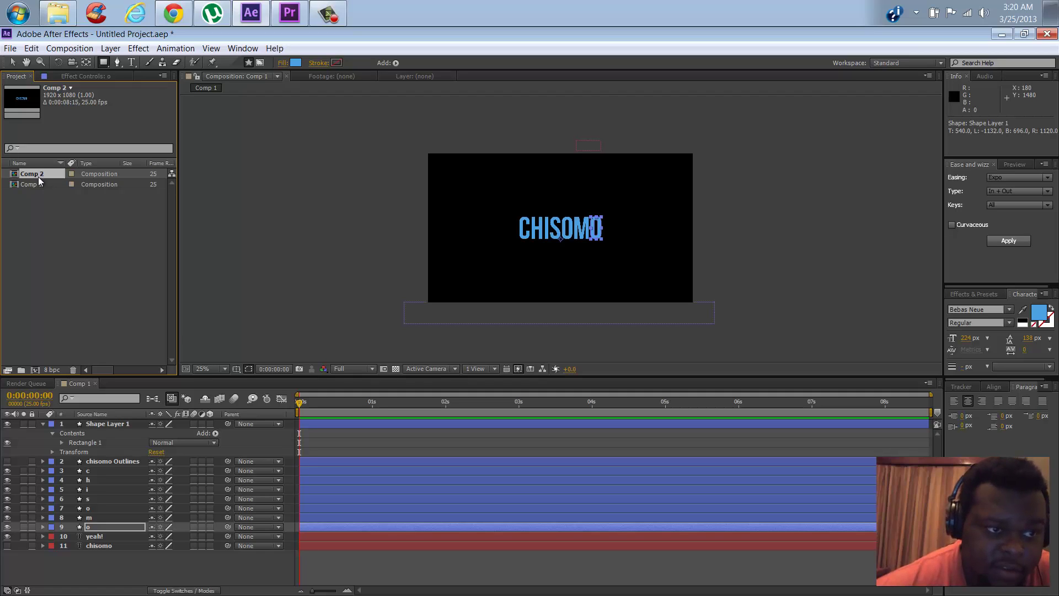
right_click(39, 175)
left_click(101, 329)
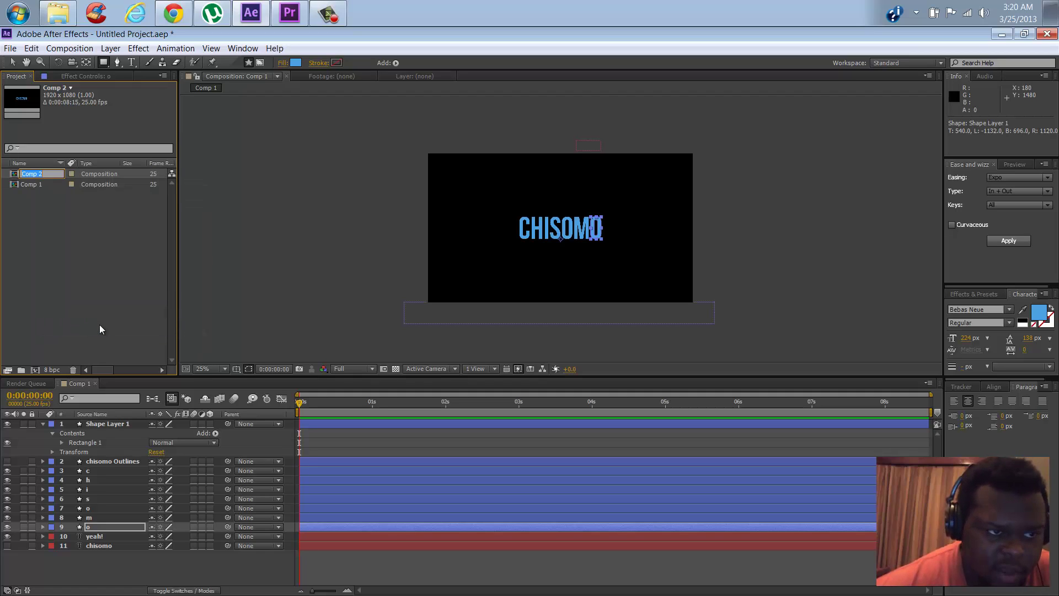
key("Right")
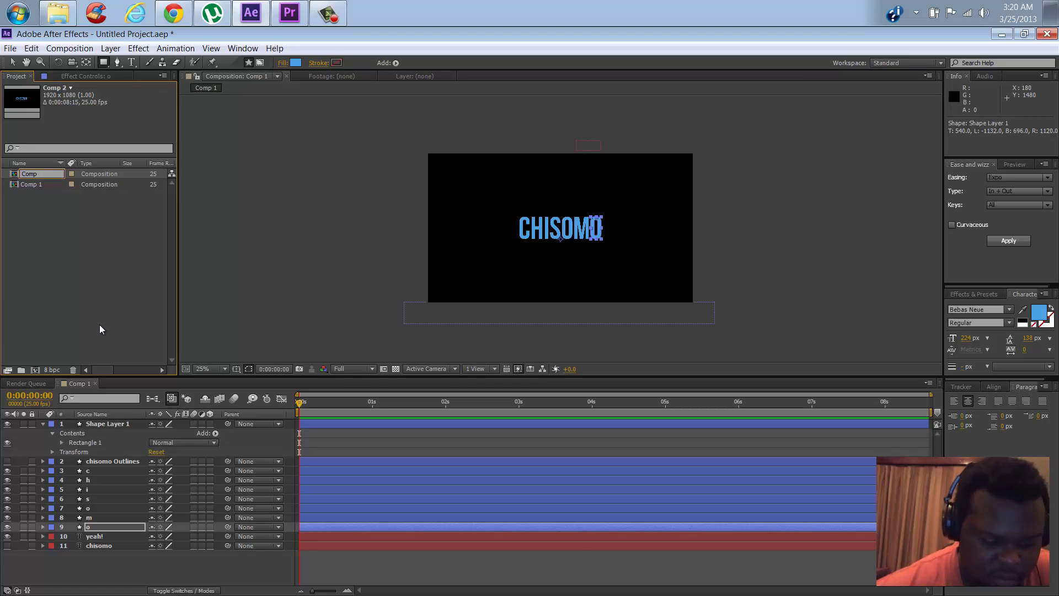
type("Solv")
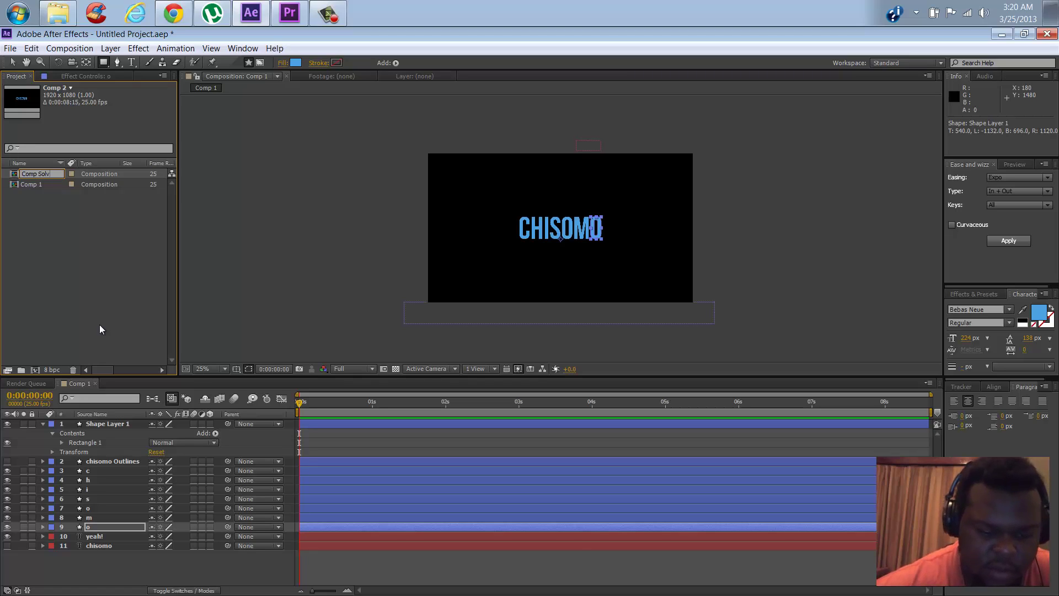
type("ed")
left_click(100, 293)
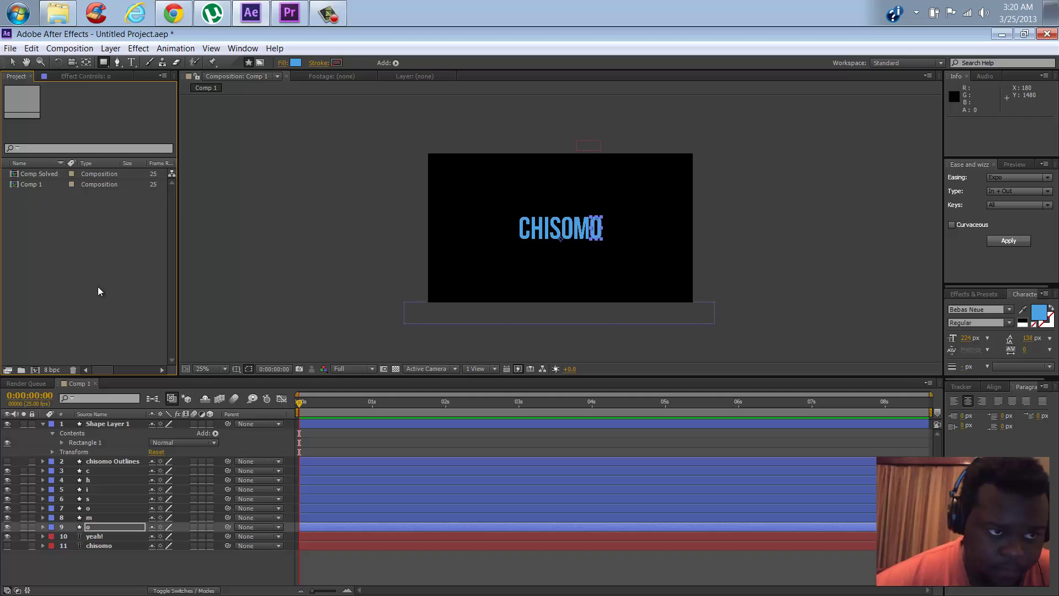
Open the Comp Solved composition and play back the solved animation
left_click(61, 177)
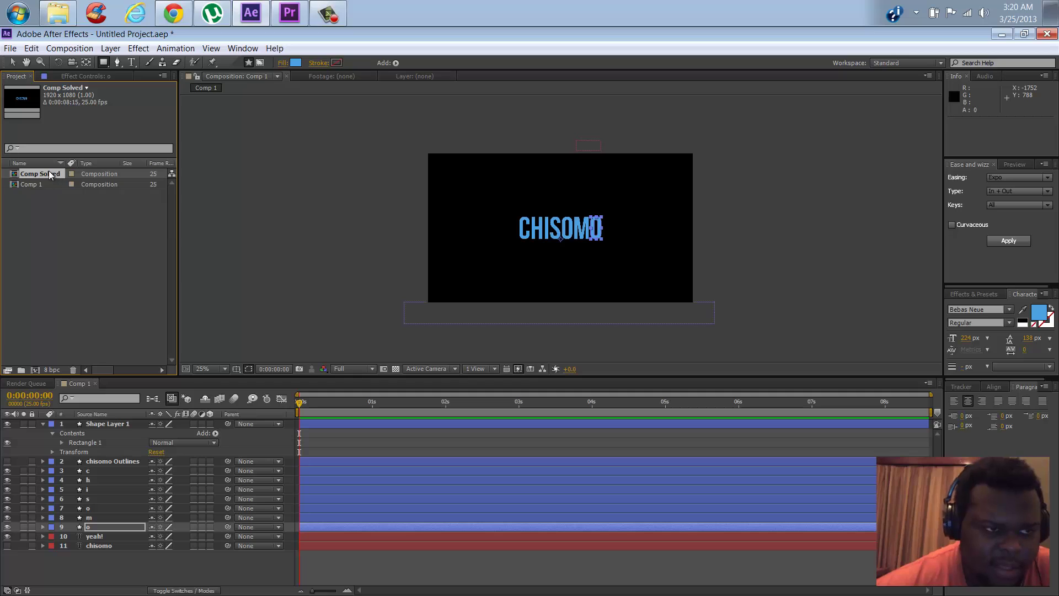
double_click(17, 176)
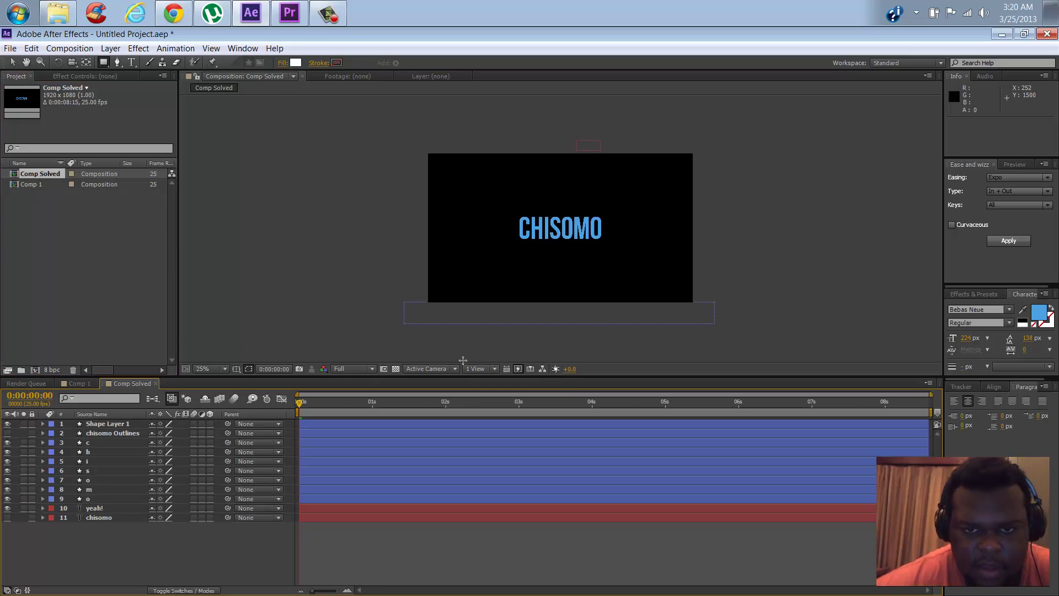
key("space")
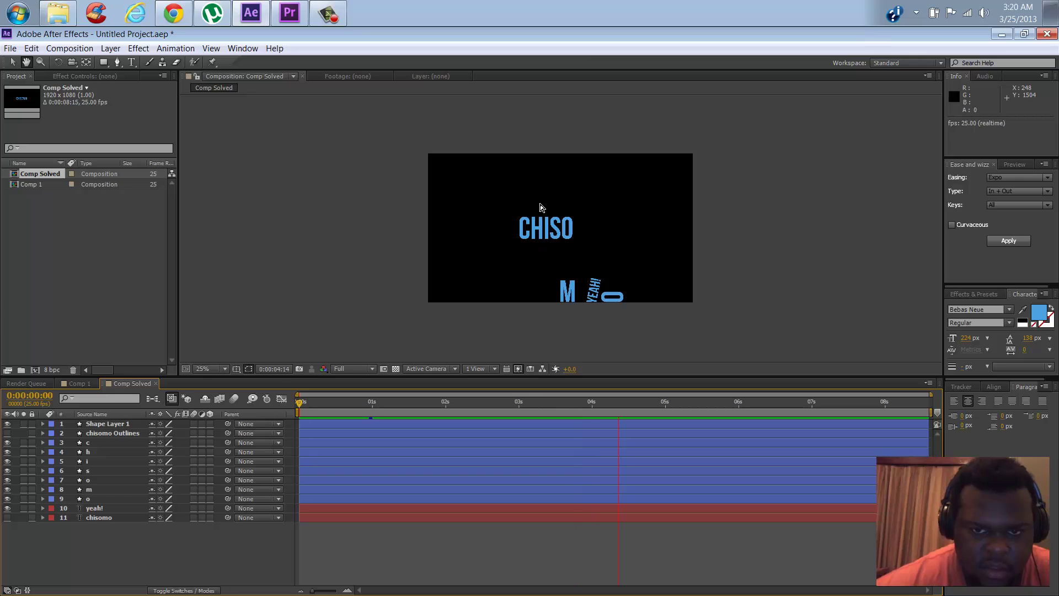
key("space")
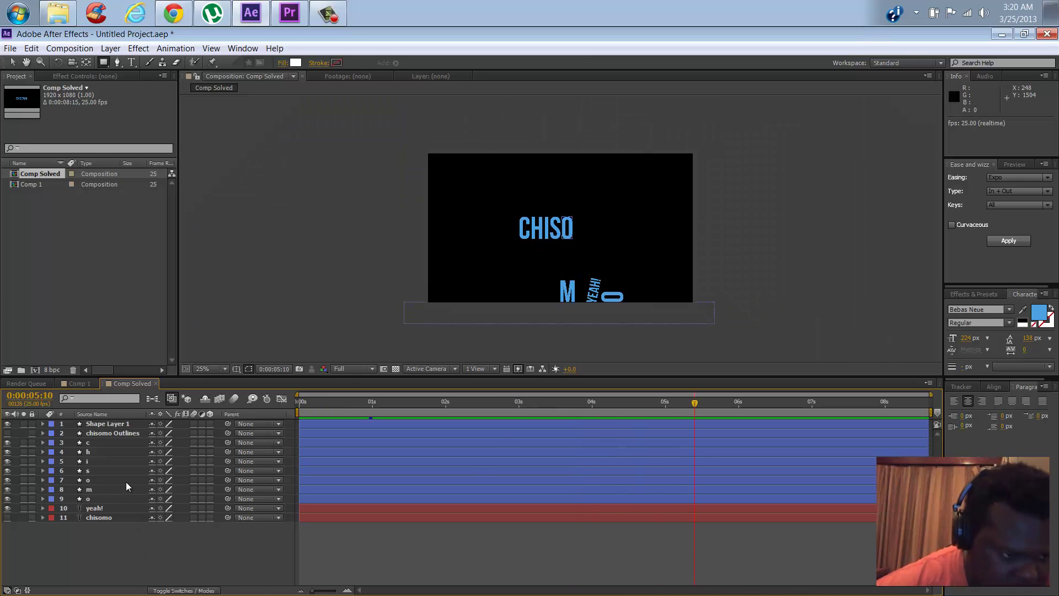
Turn all the layers of Comp Solved into 3D layers and deselect them
left_click(104, 518)
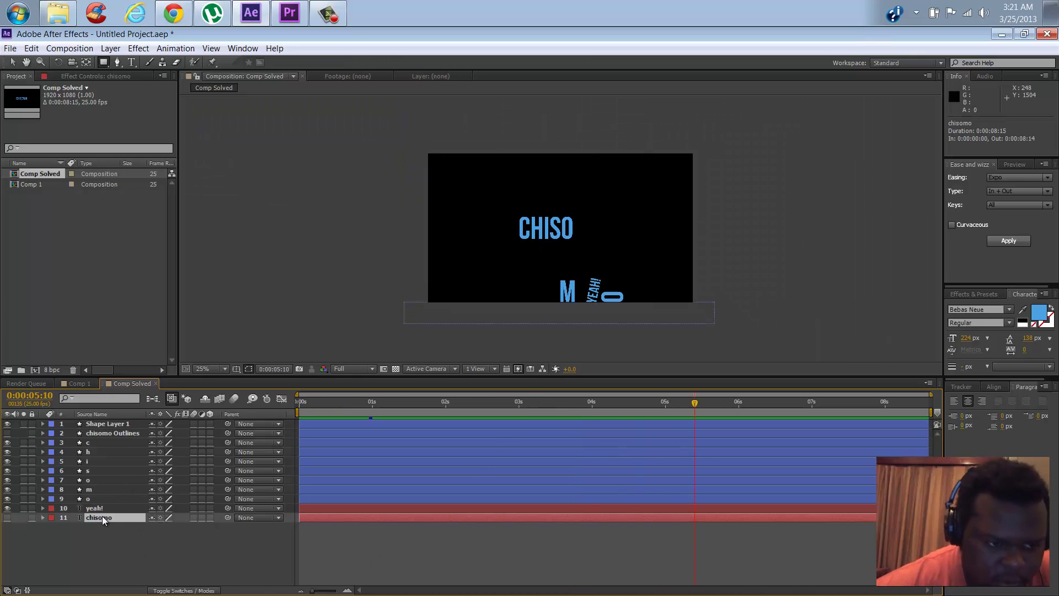
left_click(122, 428, "shift")
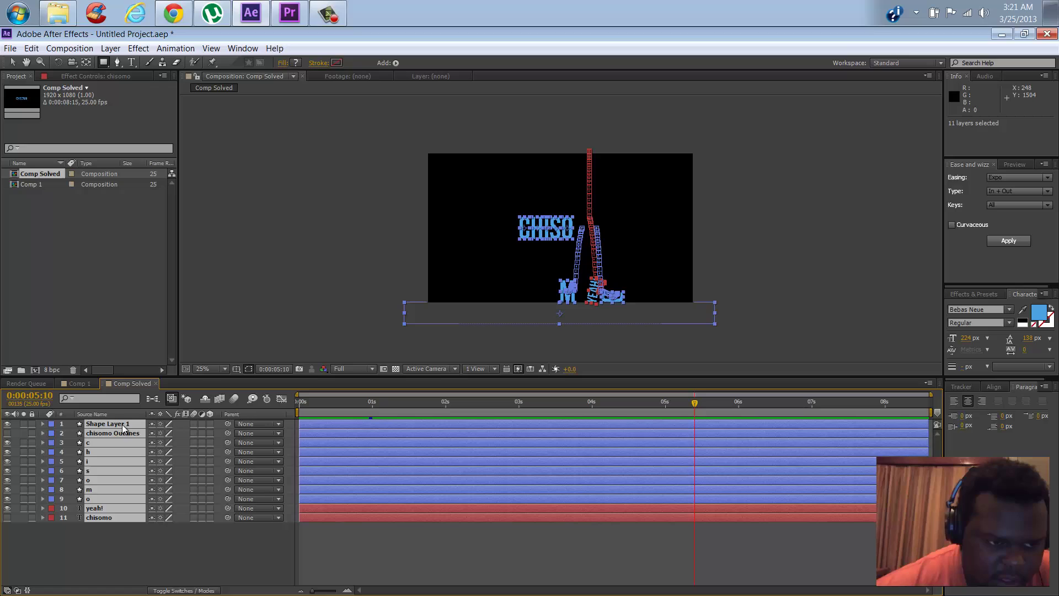
left_click(210, 517)
left_click(219, 563)
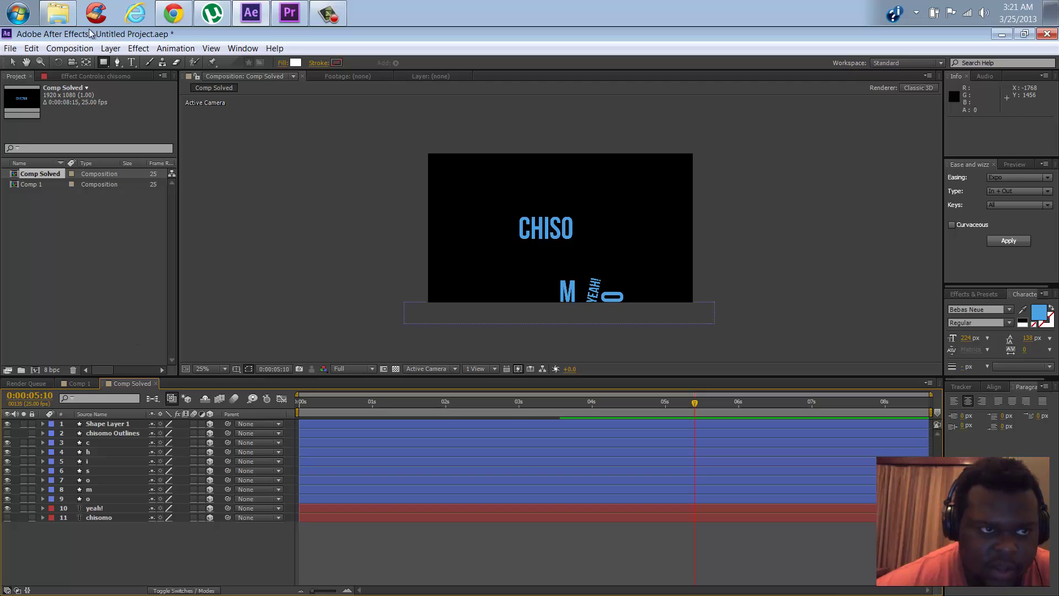
Add a two-node camera named Camera 1 with the 50mm preset
left_click(111, 48)
mouse_move(304, 67)
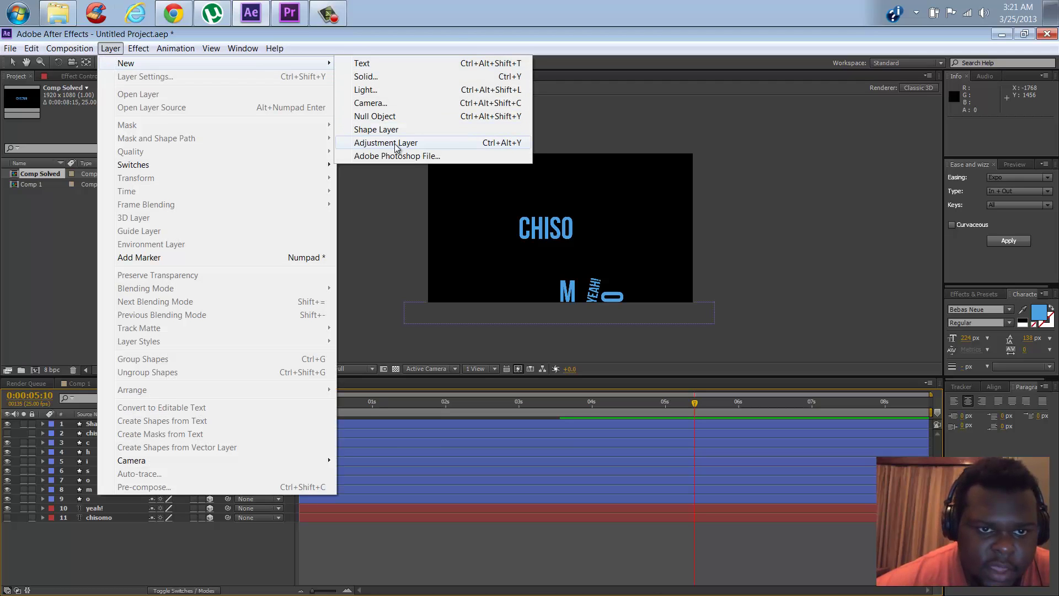
left_click(383, 103)
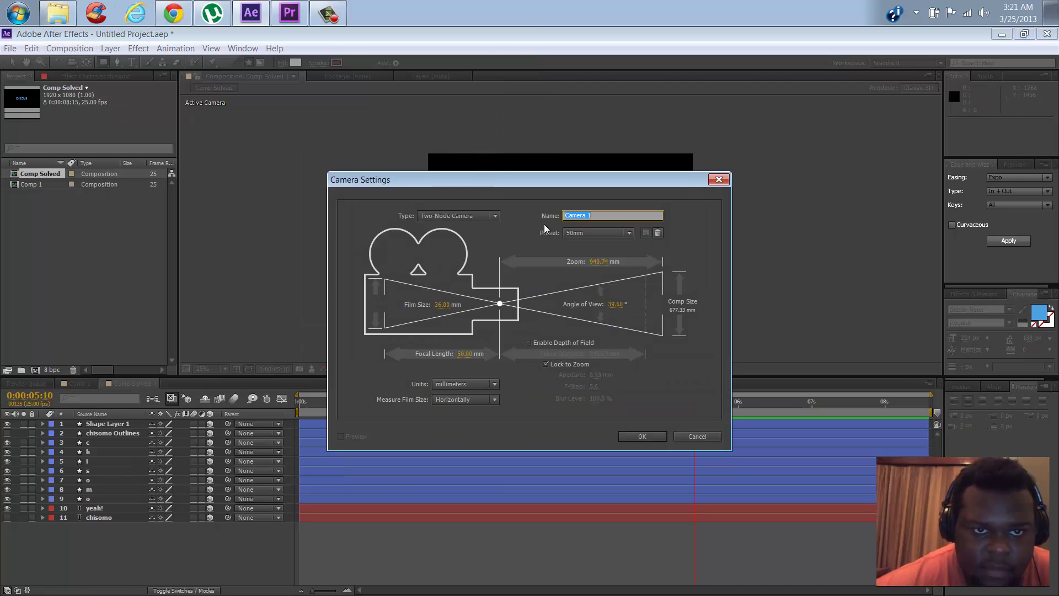
left_click(645, 437)
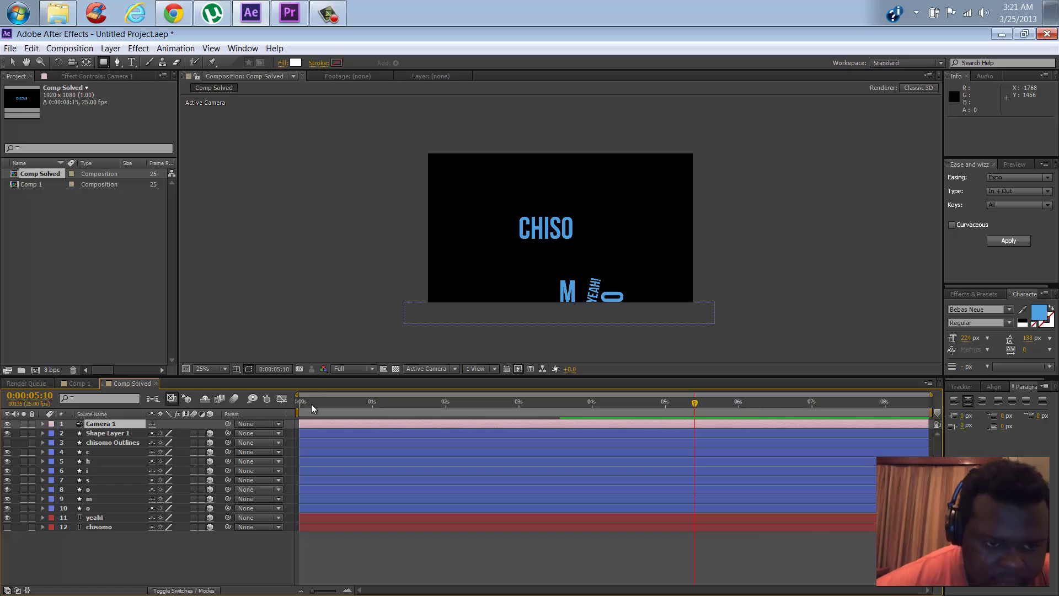
Return to the first frame, reveal Camera 1's Position, try moving it closer with the Track Z Camera tool, and undo that move
left_click_drag(311, 403, 293, 405)
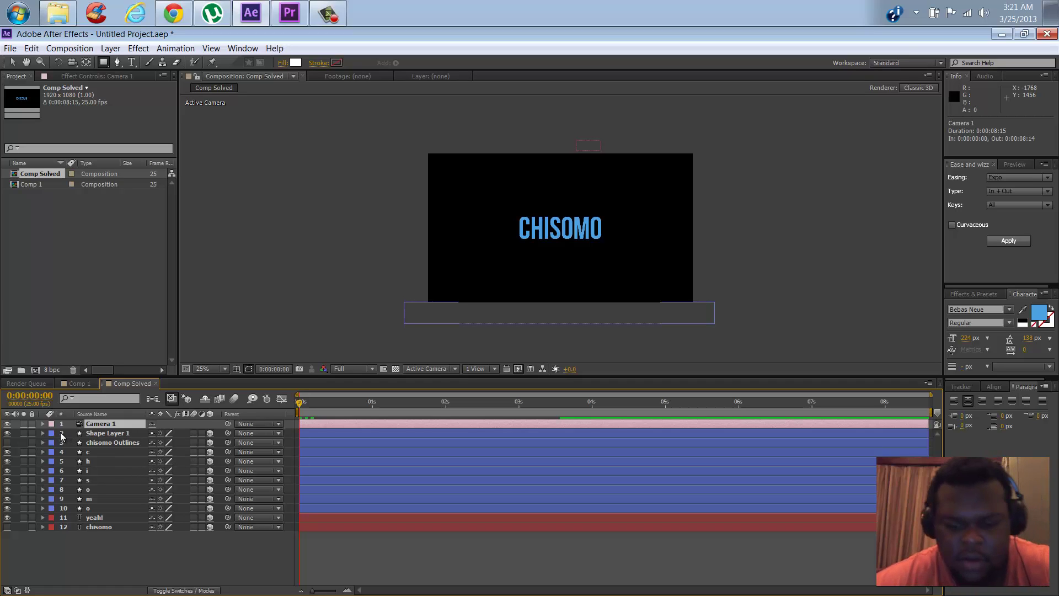
key("p")
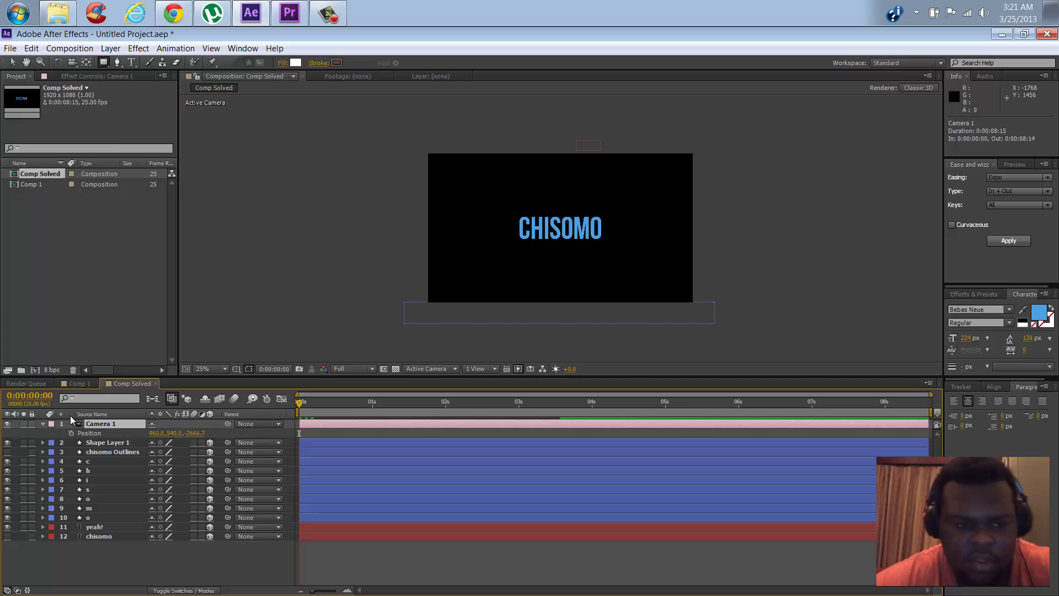
left_click(75, 63)
left_click(111, 98)
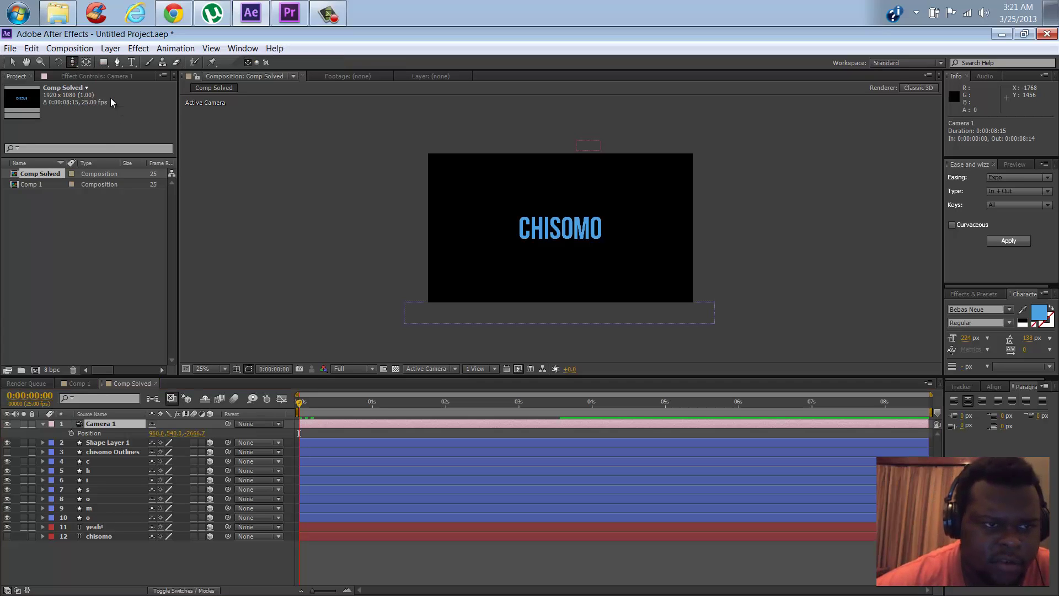
left_click_drag(561, 259, 557, 162)
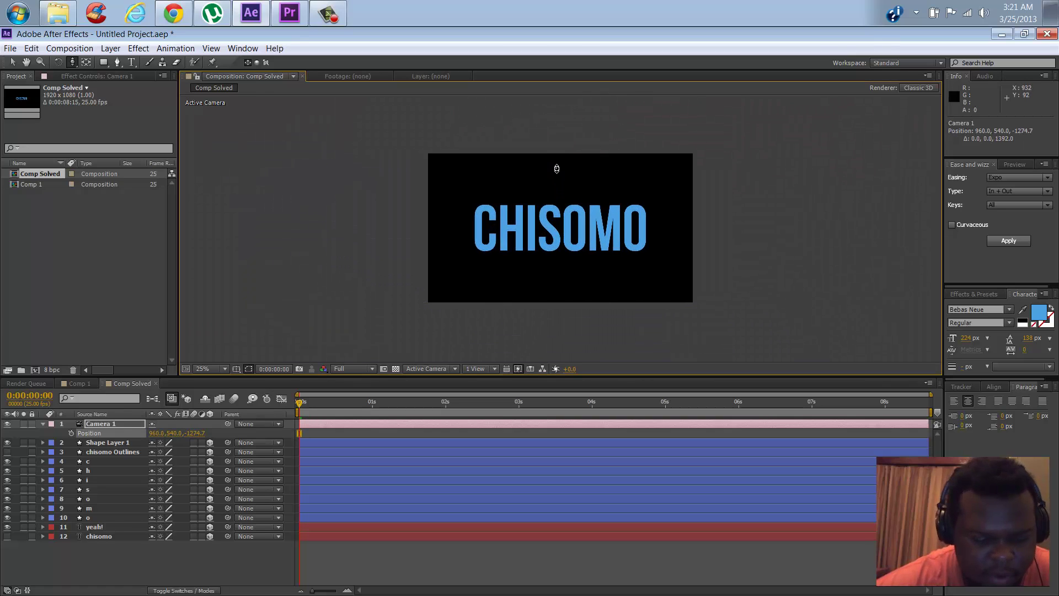
key("ctrl+z")
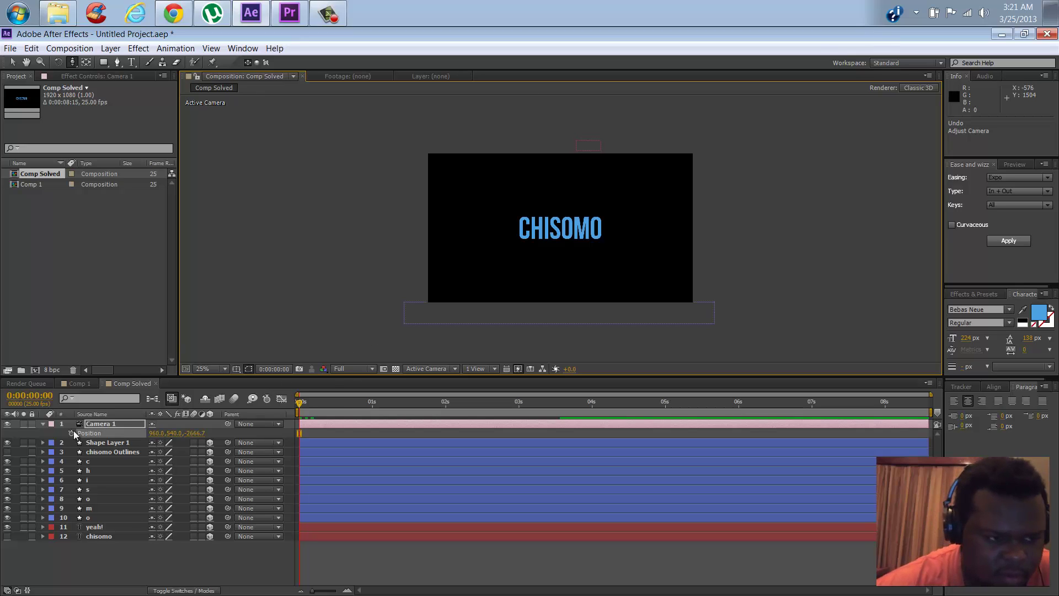
Keyframe Camera 1's Position, shift that keyframe a few frames on, and track the camera in to Z about -1290.7 at the first frame
left_click(74, 432)
left_click_drag(297, 434, 327, 433)
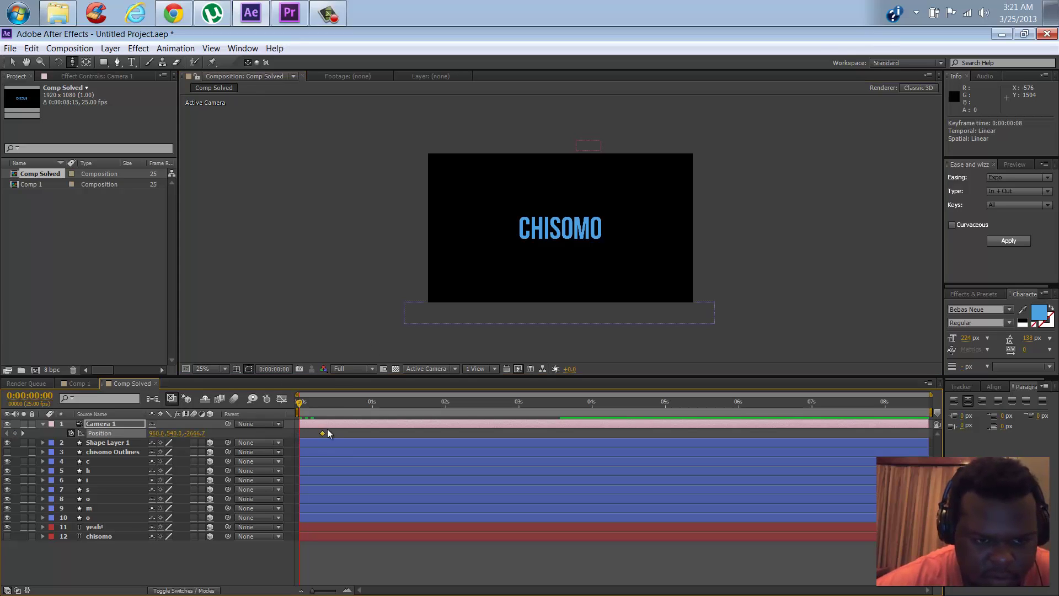
left_click_drag(555, 217, 554, 177)
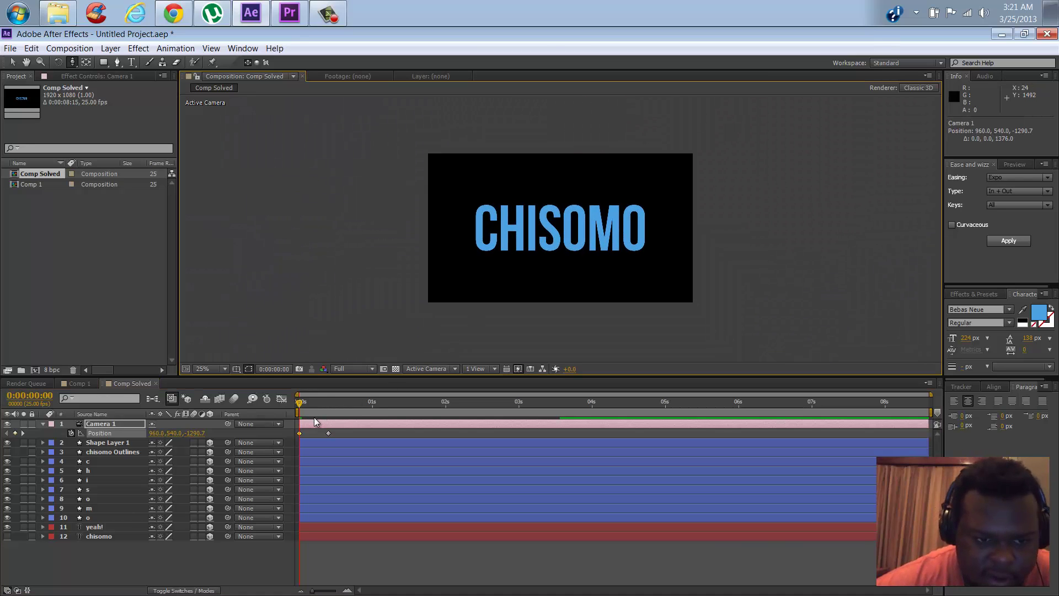
Move the camera's second Position keyframe to 0:00:02:19 and RAM preview the pull-back from the first frame
left_click_drag(306, 413, 501, 426)
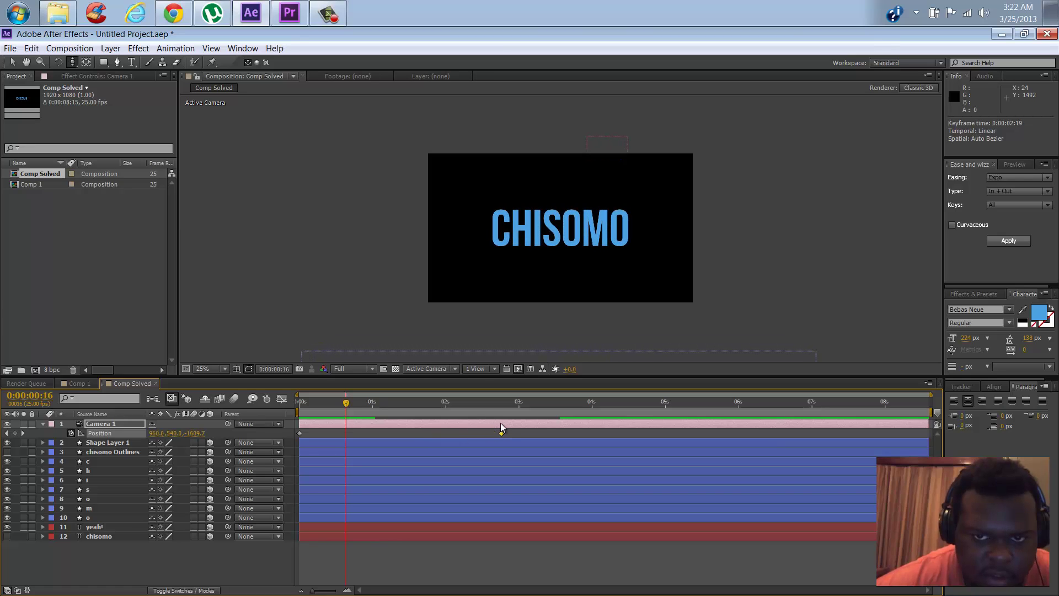
left_click_drag(333, 406, 277, 406)
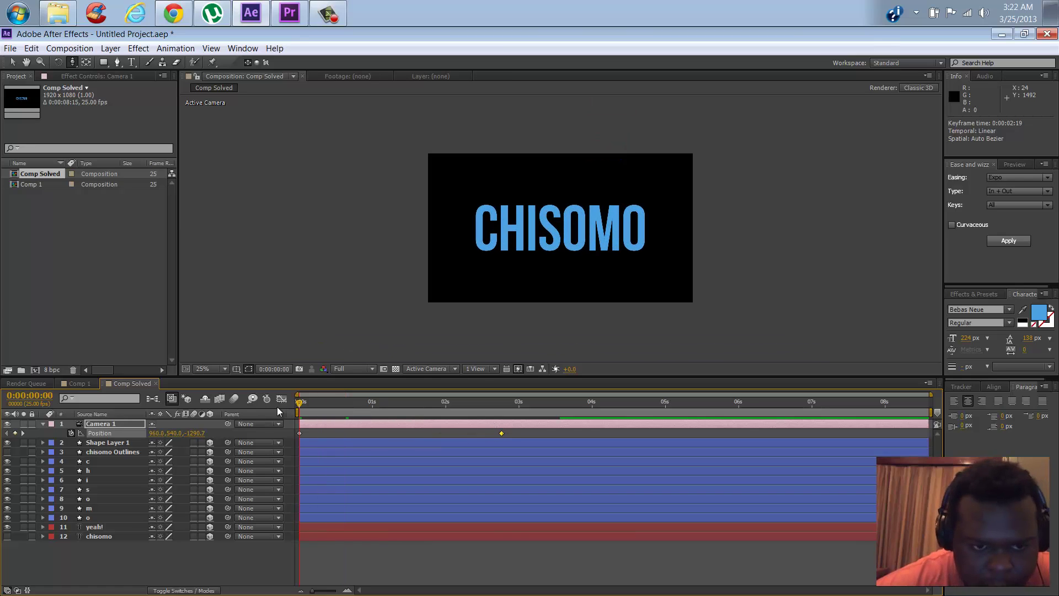
key("KP_0")
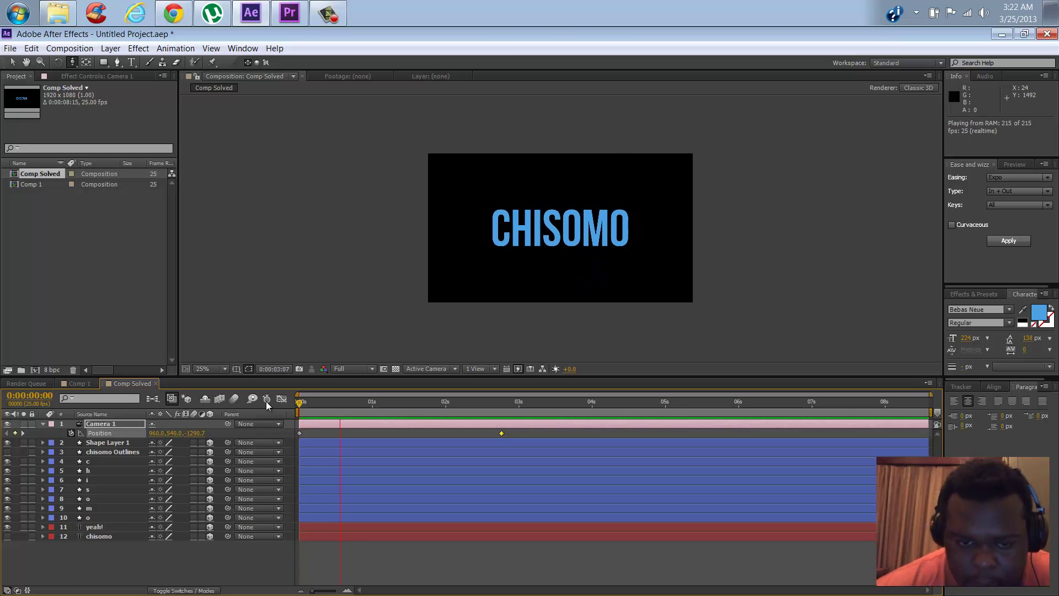
key("space")
Scrub to 0:00:01:11, move the camera's second Position keyframe to 0:00:01:20, and RAM preview the faster pull-back
left_click_drag(455, 403, 408, 403)
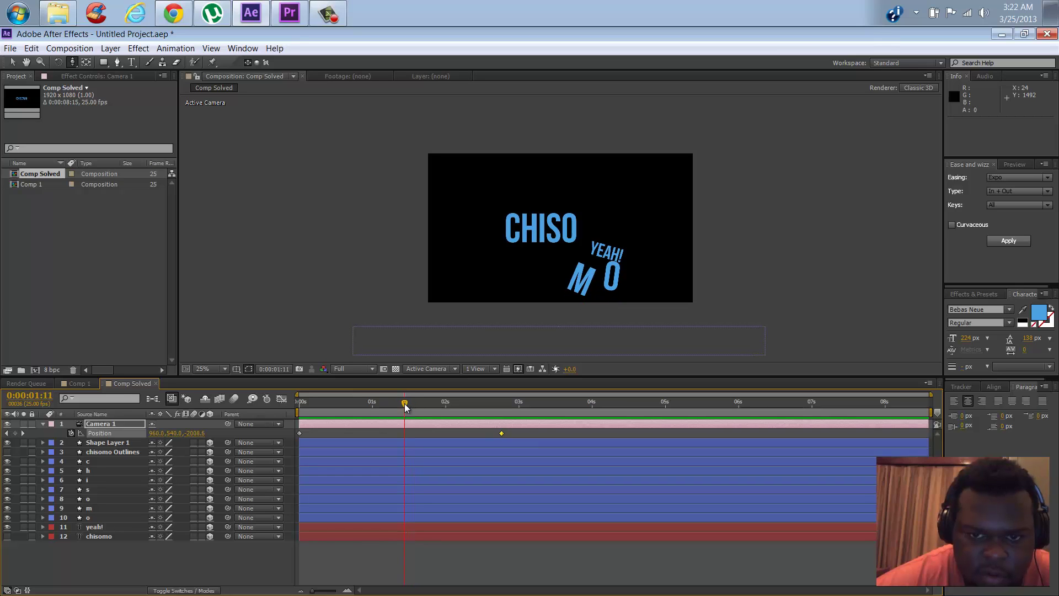
left_click_drag(501, 434, 428, 436)
key("ctrl+z")
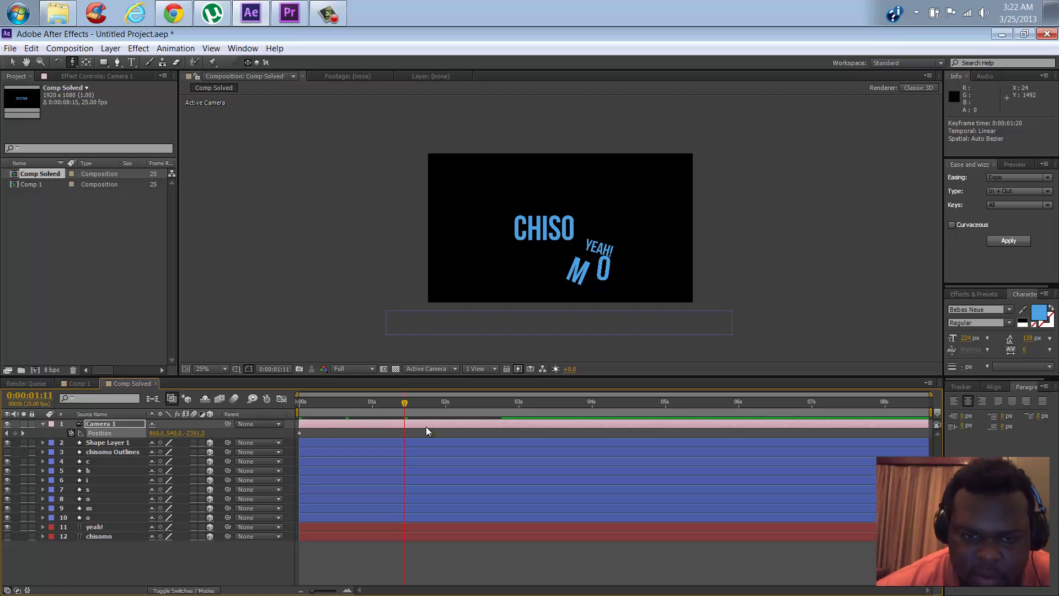
key("KP_0")
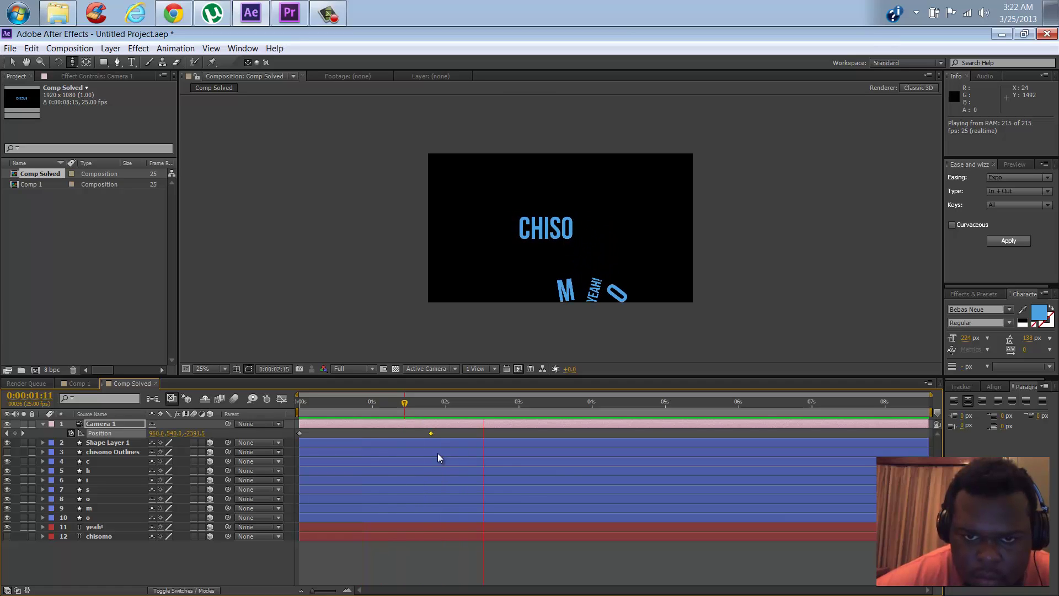
Apply Ease and Wizz to Camera 1's Position keyframes with Back easing and type Out
left_click(433, 432)
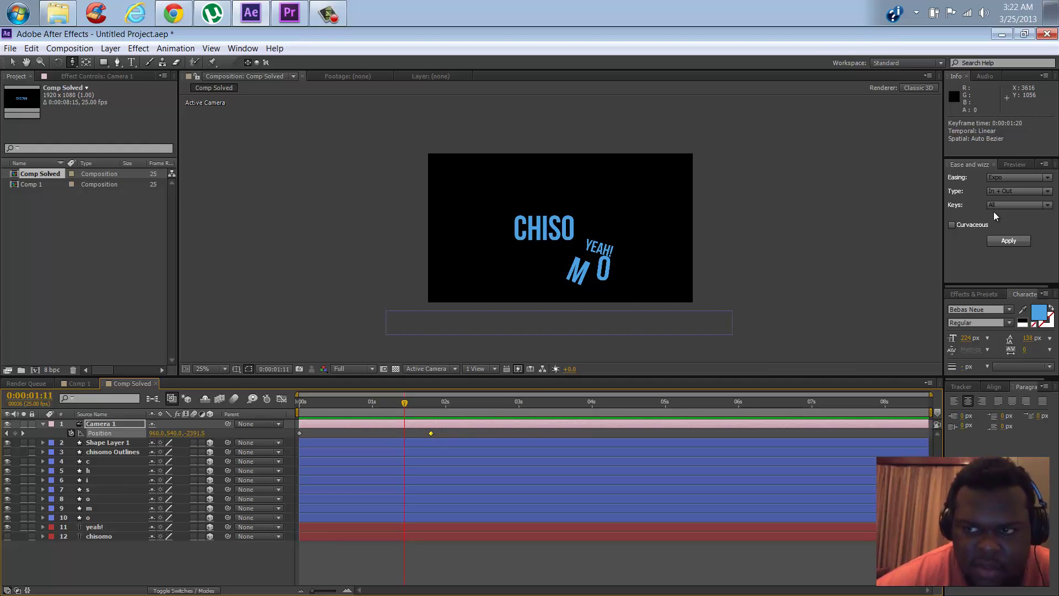
left_click(1011, 178)
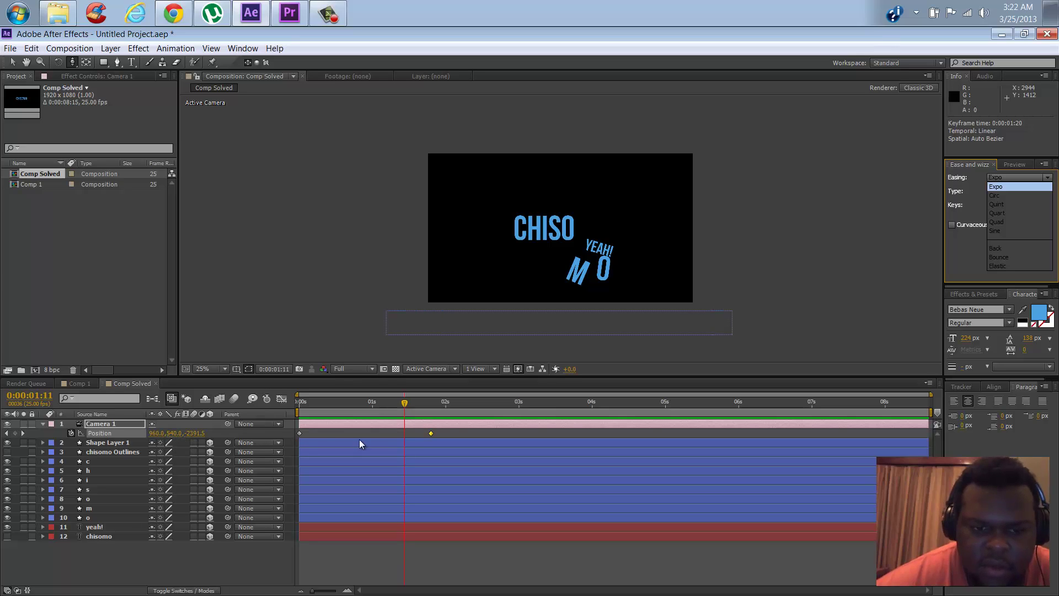
left_click(996, 250)
left_click(1002, 192)
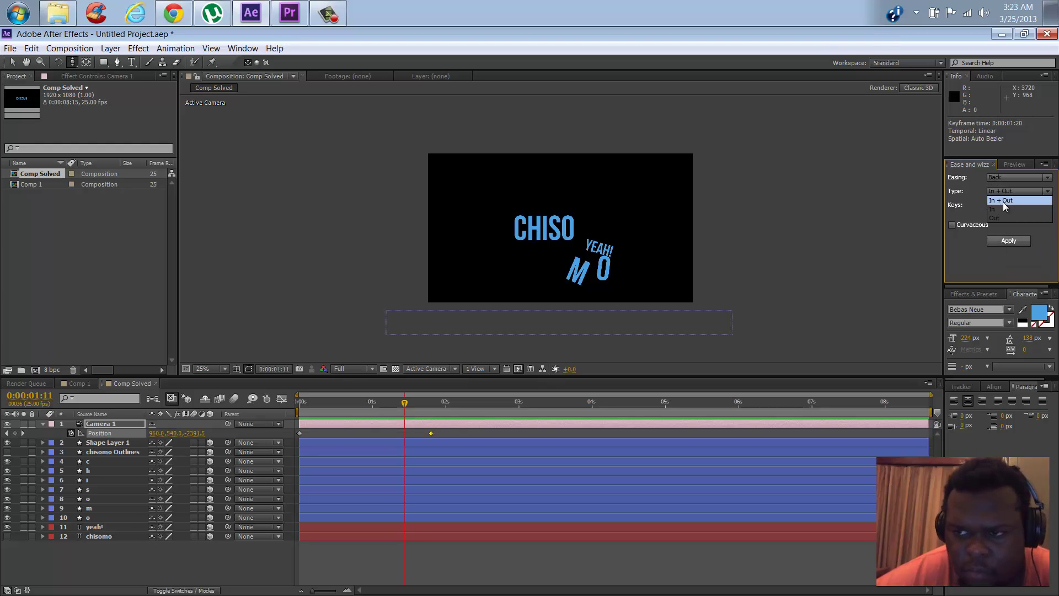
left_click(1001, 217)
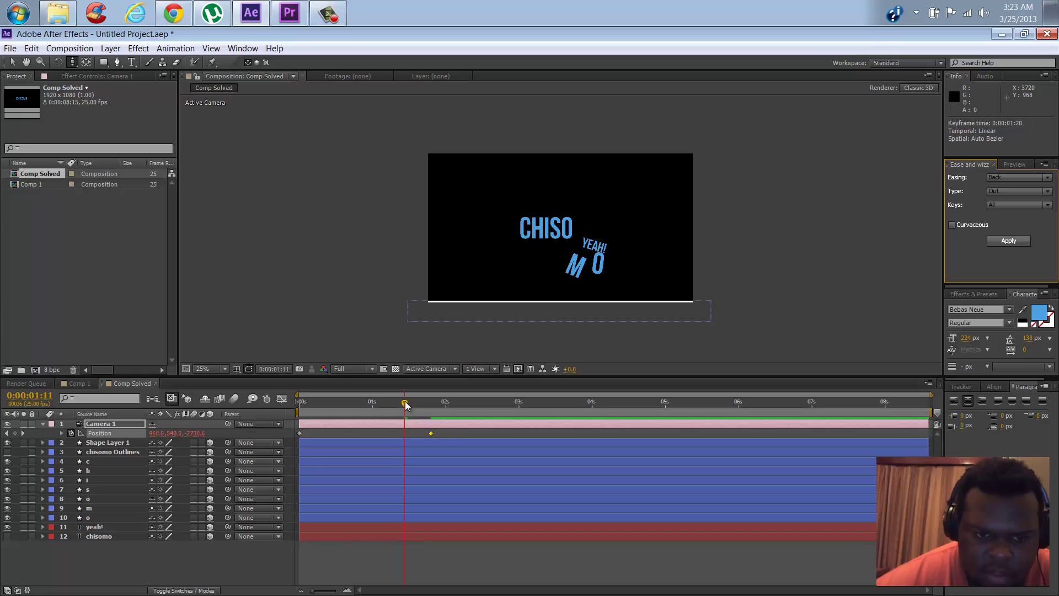
RAM preview the eased camera pull-back from the first frame and undo the Ease and Wizz easing
left_click_drag(408, 409, 270, 409)
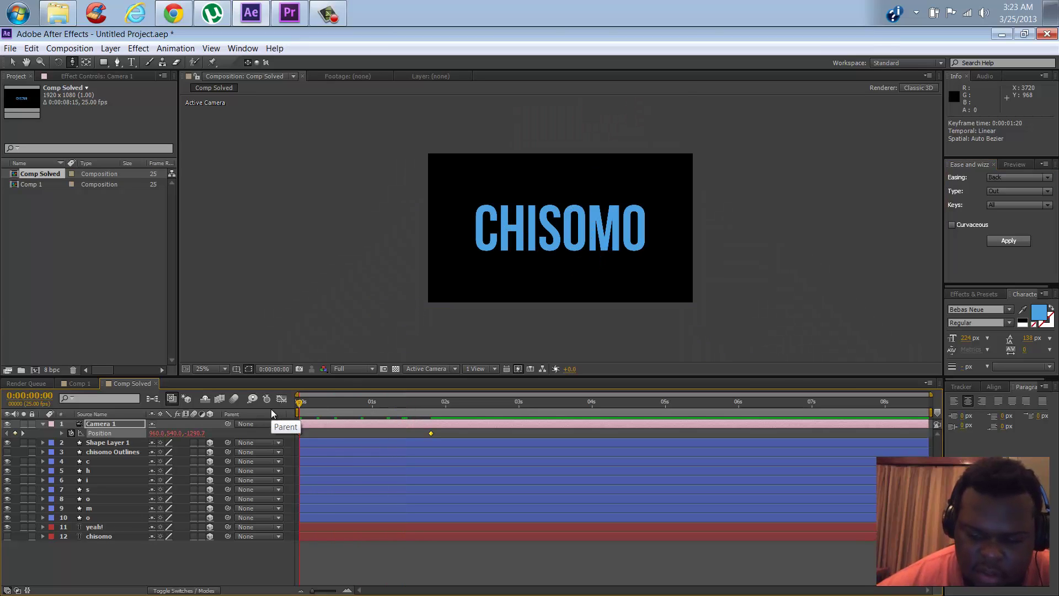
key("KP_0")
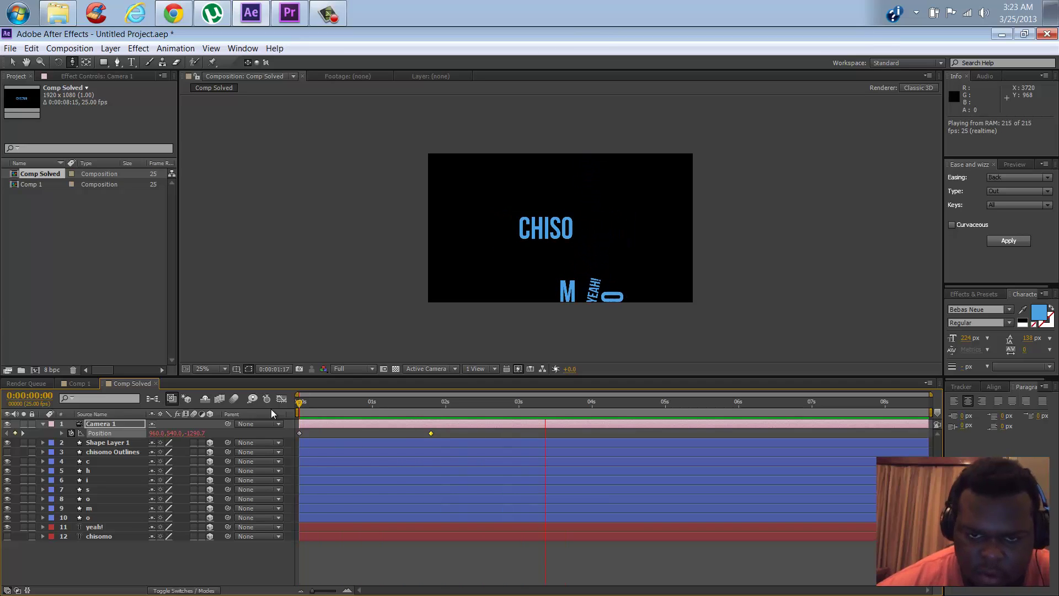
key("KP_0")
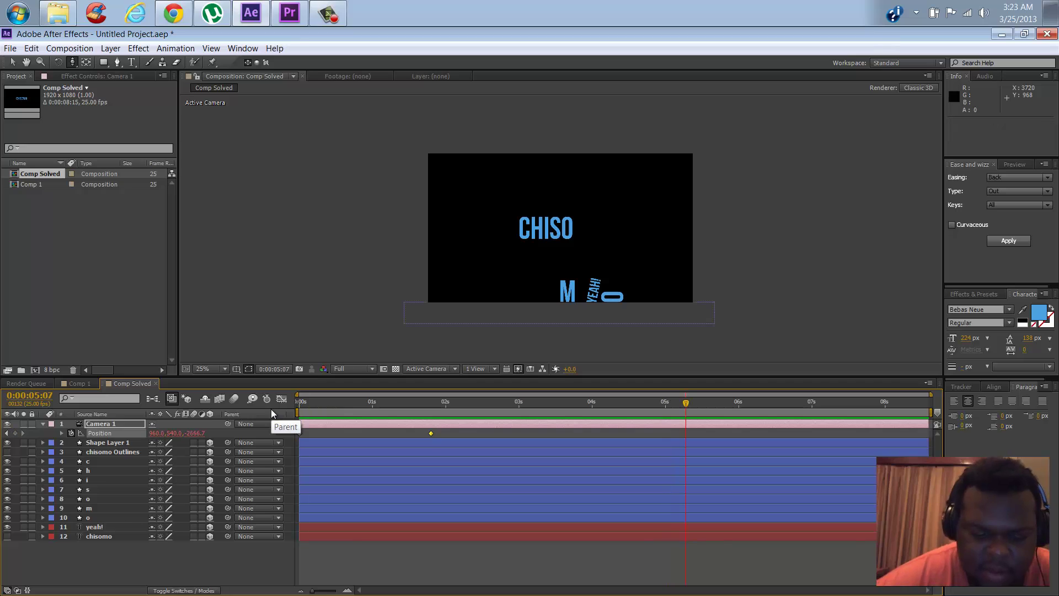
key("ctrl+z")
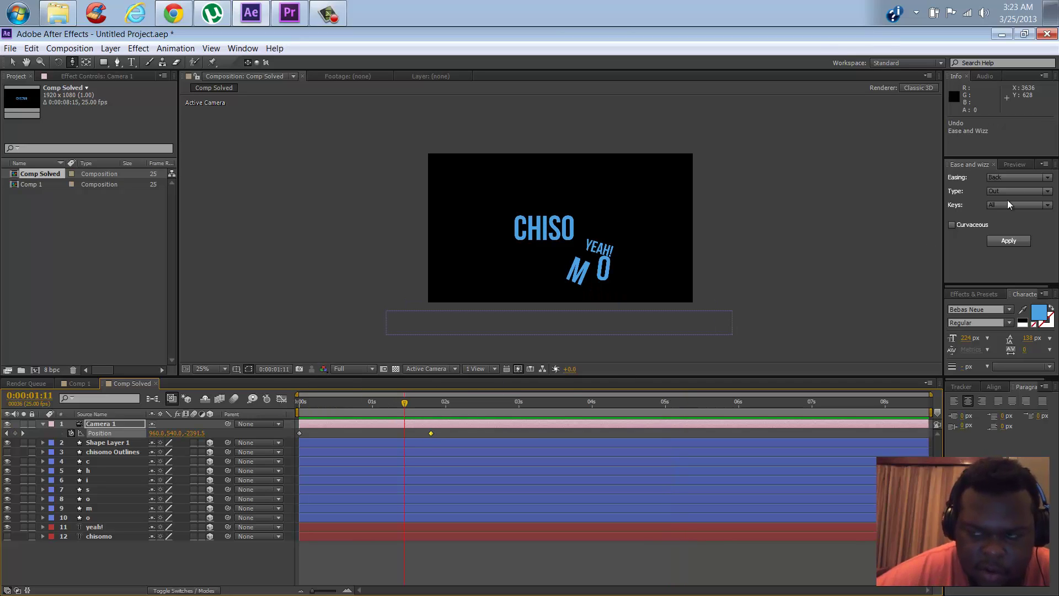
Set the Ease and Wizz easing to Expo, and select and deselect Camera 1's Position keyframes
left_click(1021, 177)
left_click(1017, 188)
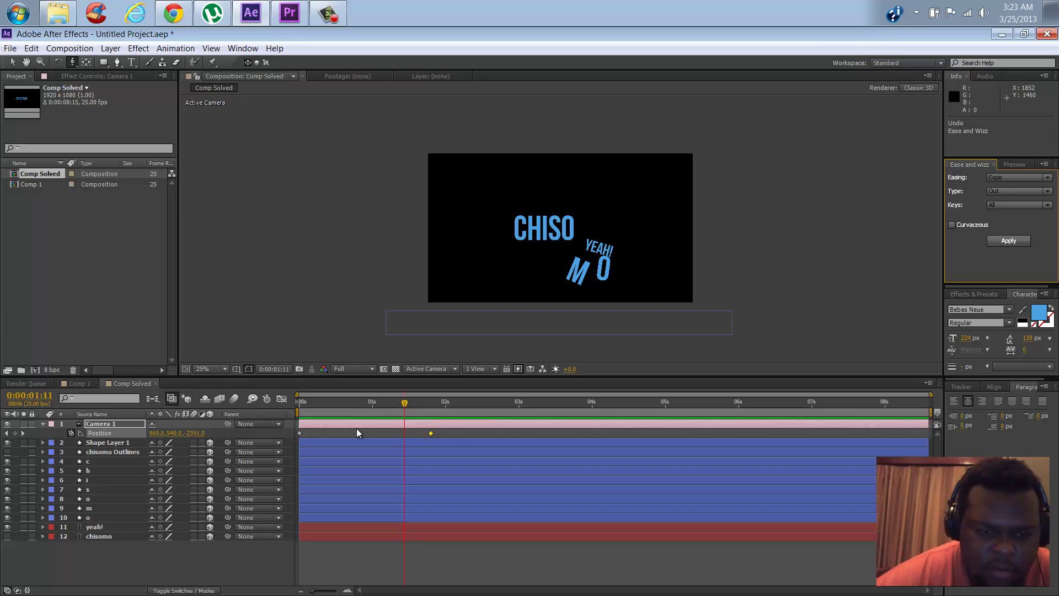
left_click_drag(452, 430, 316, 435)
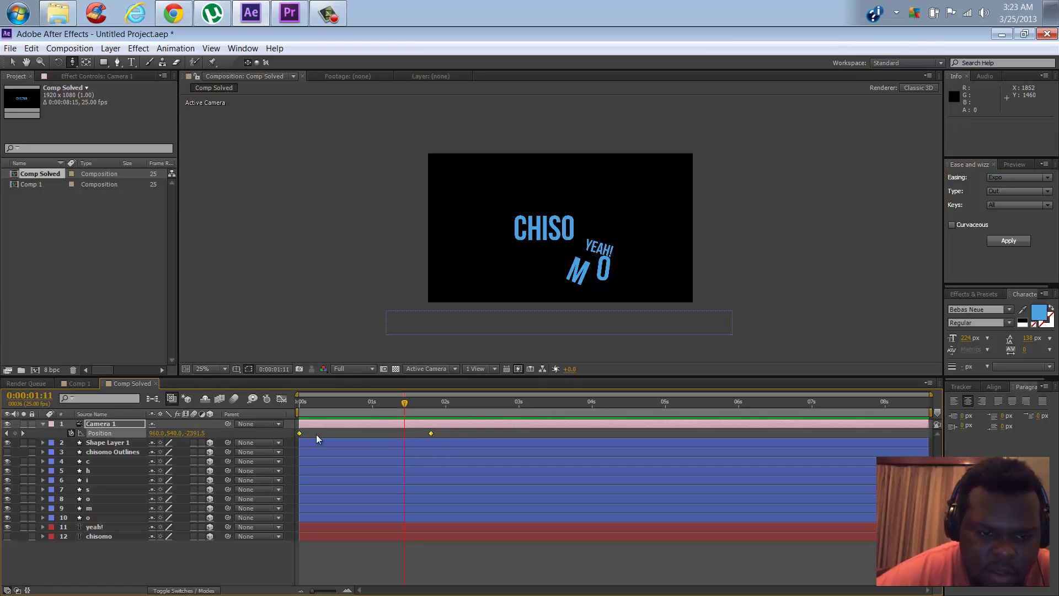
left_click(316, 435)
Paste a copy of Camera 1's second Position keyframe at 0:00:03:16
left_click_drag(488, 402, 596, 402)
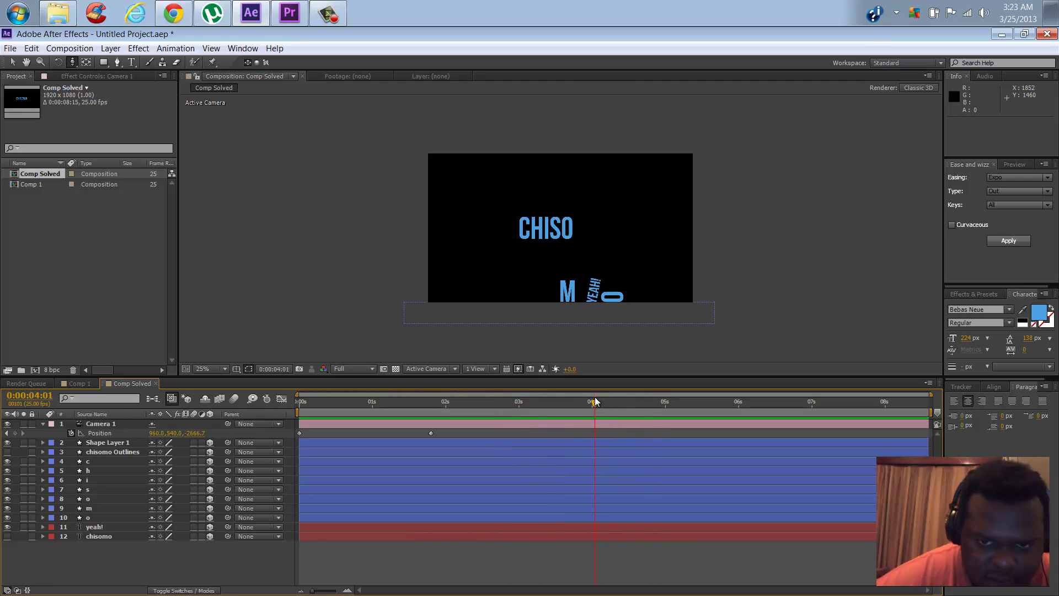
left_click_drag(485, 406, 566, 411)
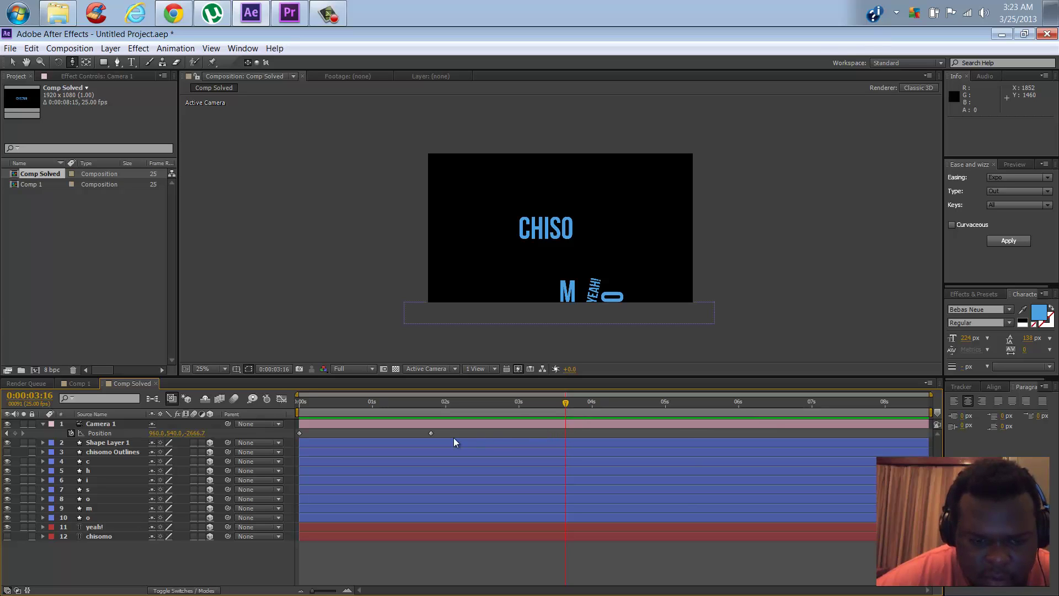
left_click(431, 433)
key("ctrl+c")
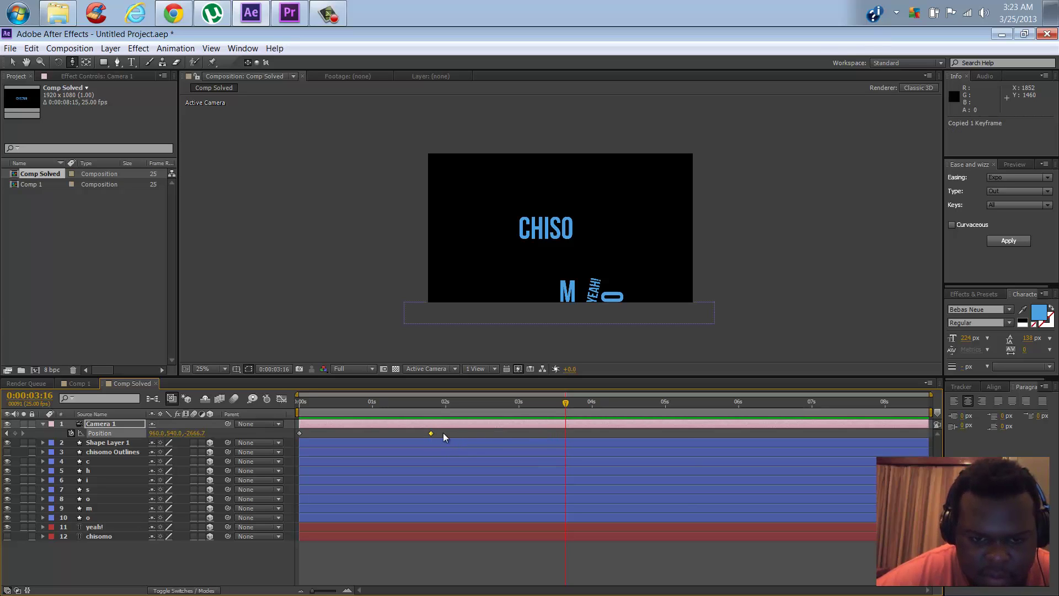
key("ctrl+v")
Add a camera Position keyframe at 0:00:04:11 by trying a closer Track Z move and undoing the last adjustment
left_click(570, 405)
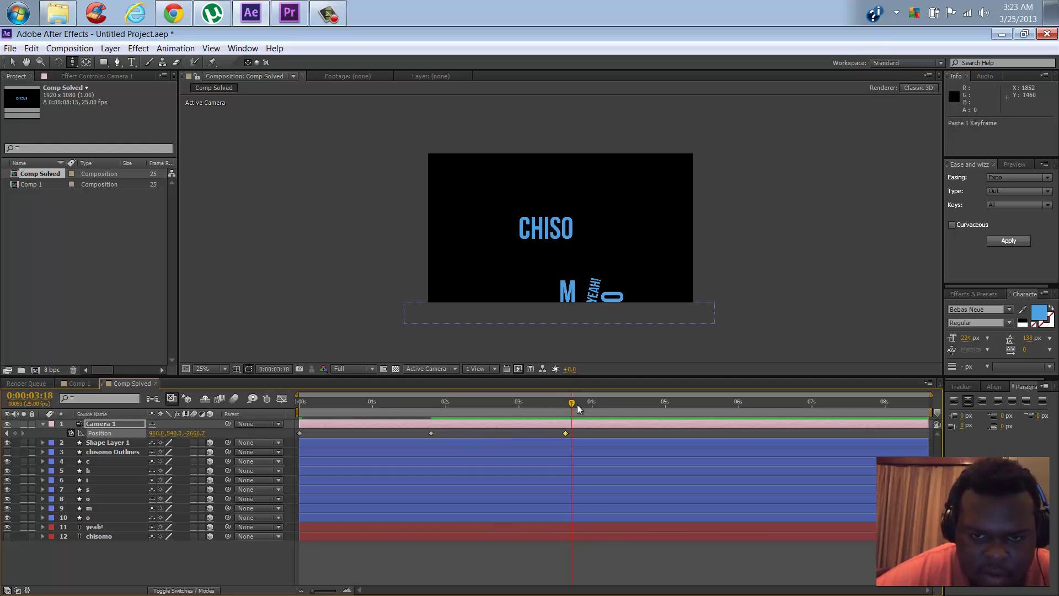
left_click_drag(594, 408, 613, 405)
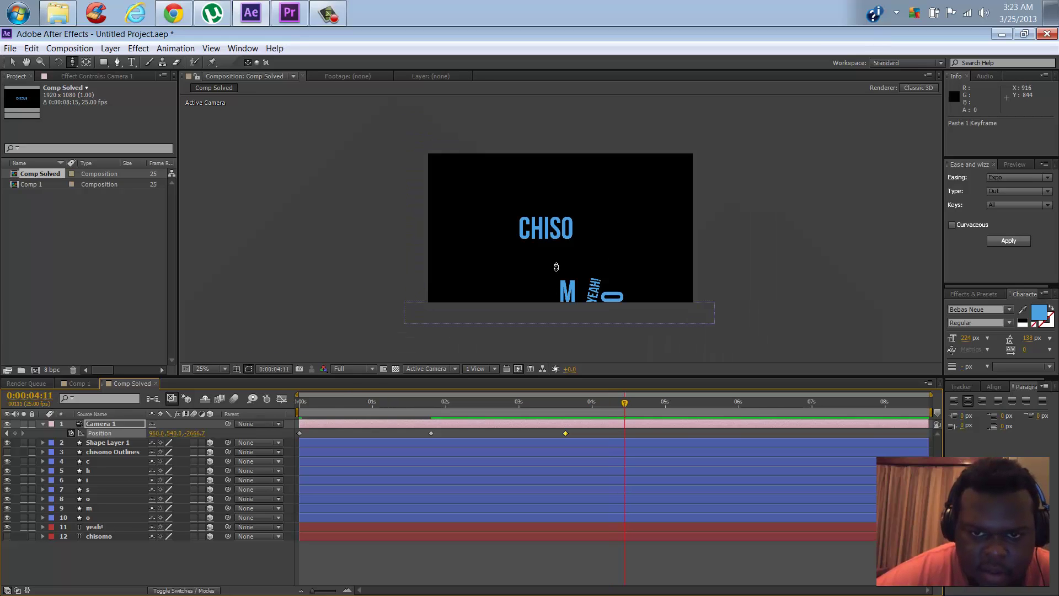
left_click_drag(556, 268, 571, 228)
key("ctrl+z")
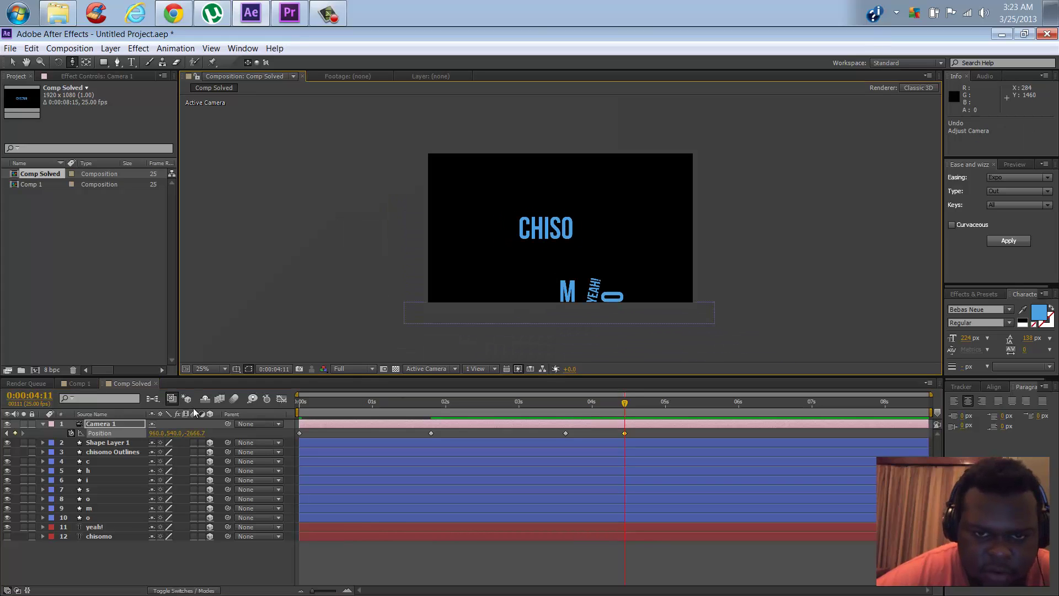
Reveal Position on the letter layers c, h, i, s and the upper o, and keyframe all five at 0:00:04:11
left_click(91, 517)
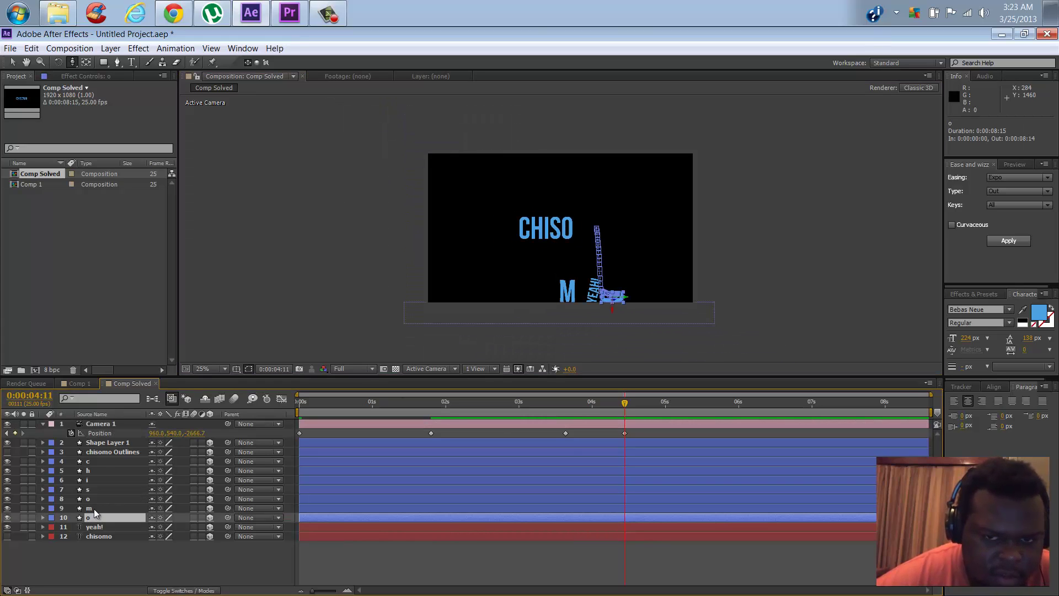
left_click(98, 499)
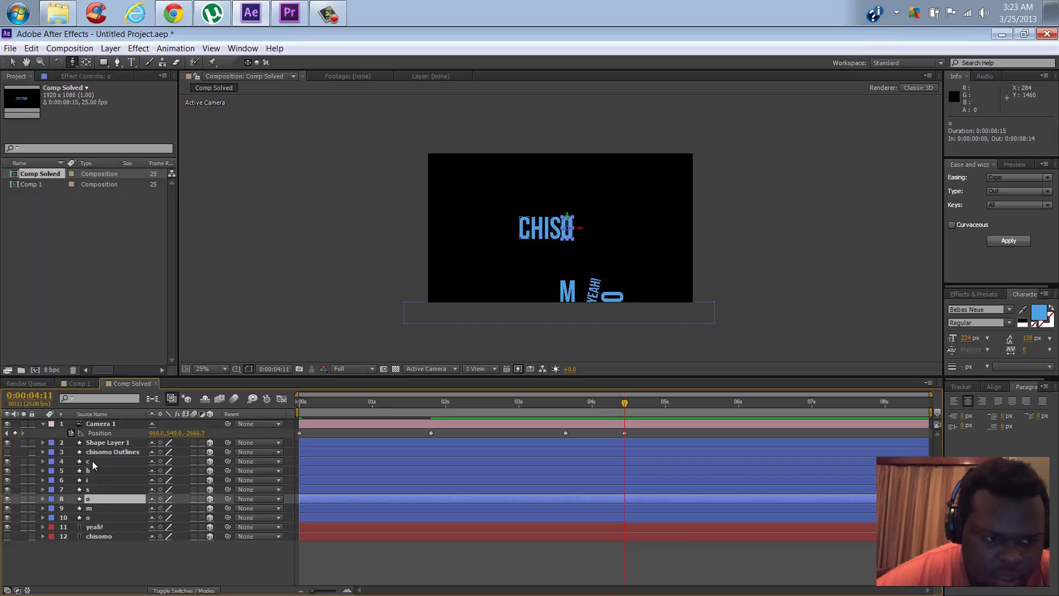
left_click(91, 461, "shift")
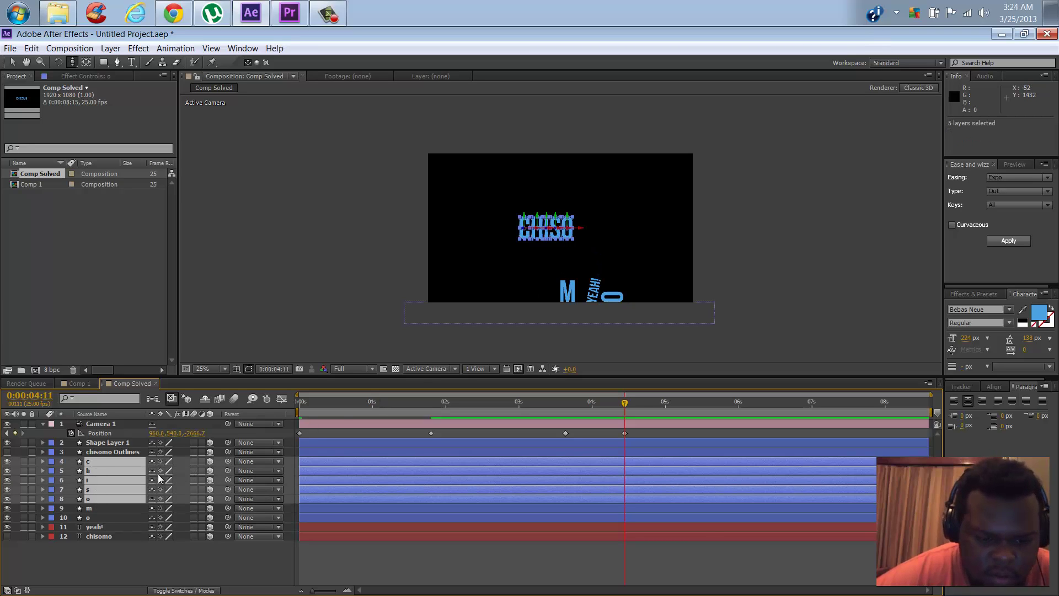
key("p")
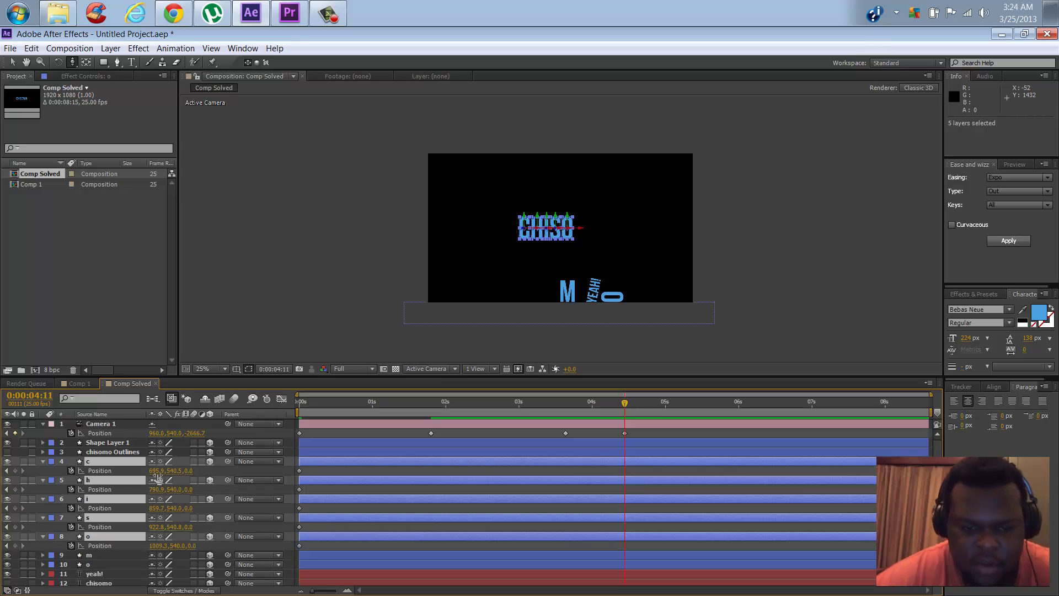
left_click(15, 471)
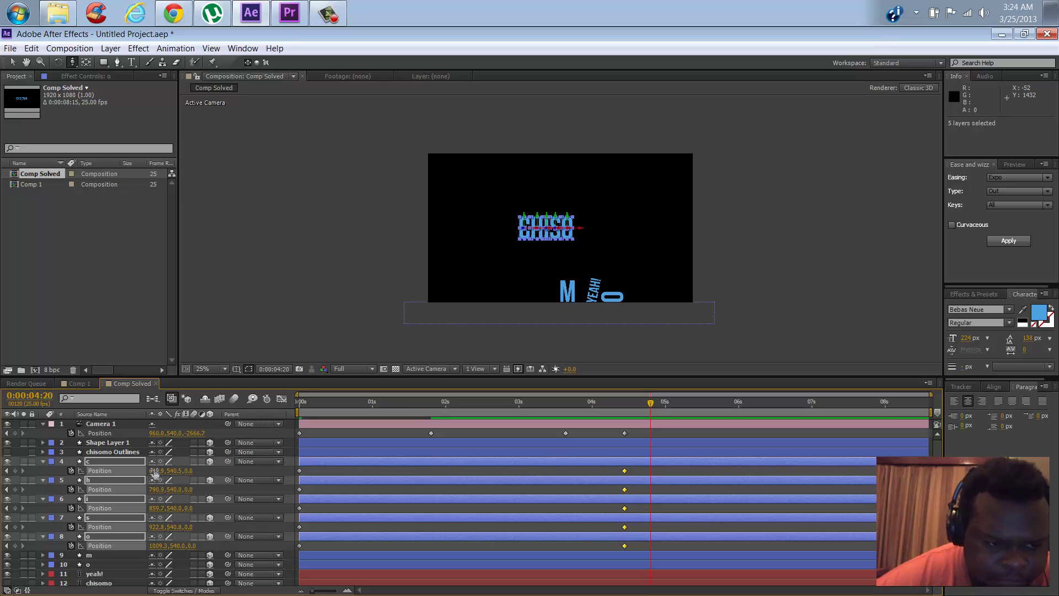
At 0:00:04:20, shift the five letters sideways until c is at X about 804.9, and move those keyframes to 0:00:05:00
left_click_drag(173, 471, 215, 472)
key("ctrl+z")
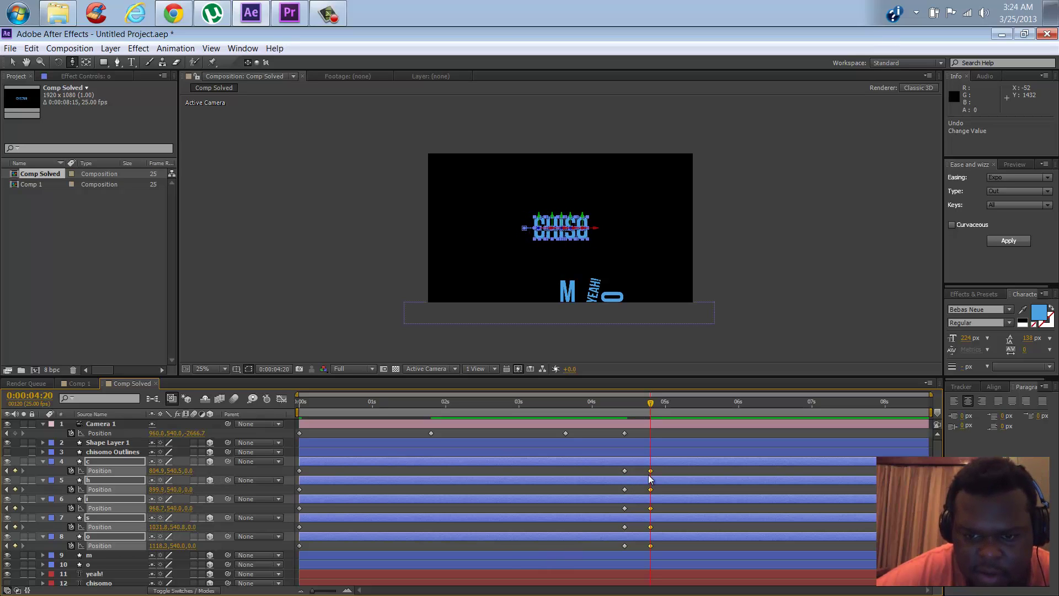
left_click_drag(651, 473, 666, 473)
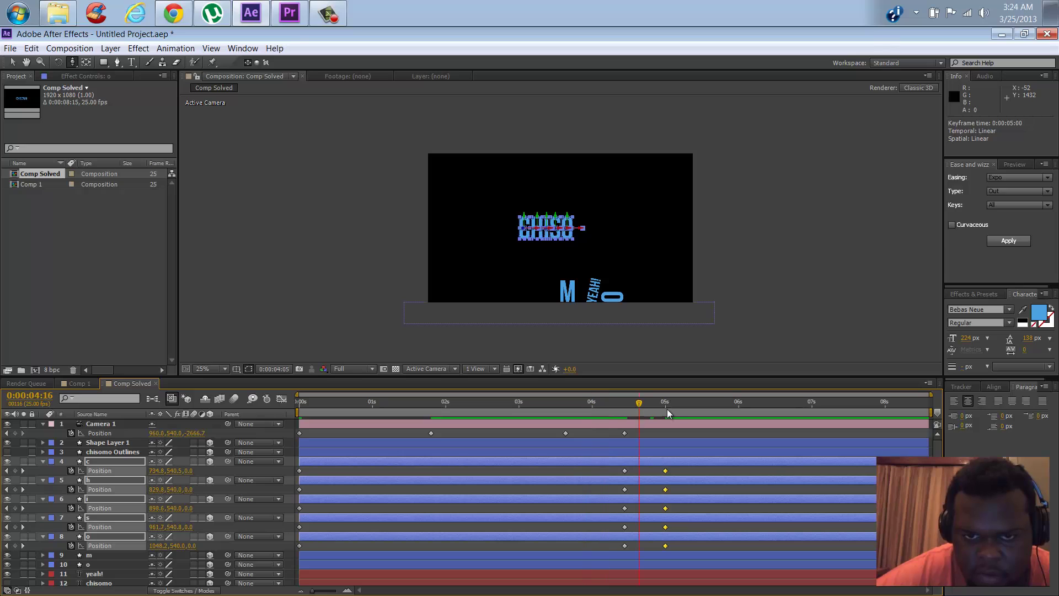
left_click_drag(667, 411, 675, 410)
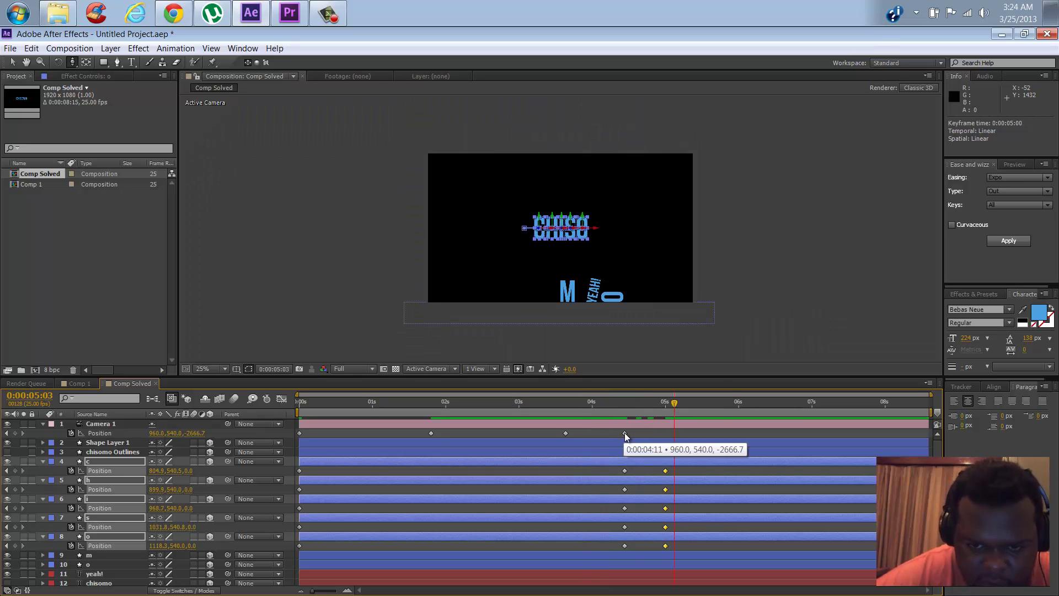
Move the camera's 0:00:04:11 Position keyframe to 0:00:05:00 and add a closer one at Z about -1386.7, placed at 0:00:06:00
left_click_drag(625, 433, 667, 443)
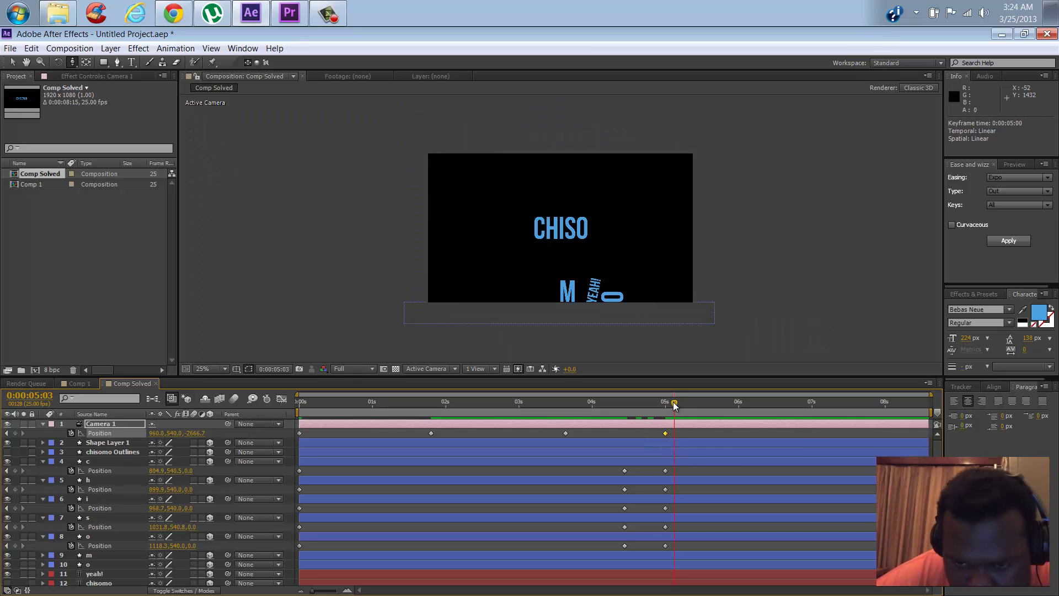
left_click_drag(682, 404, 706, 409)
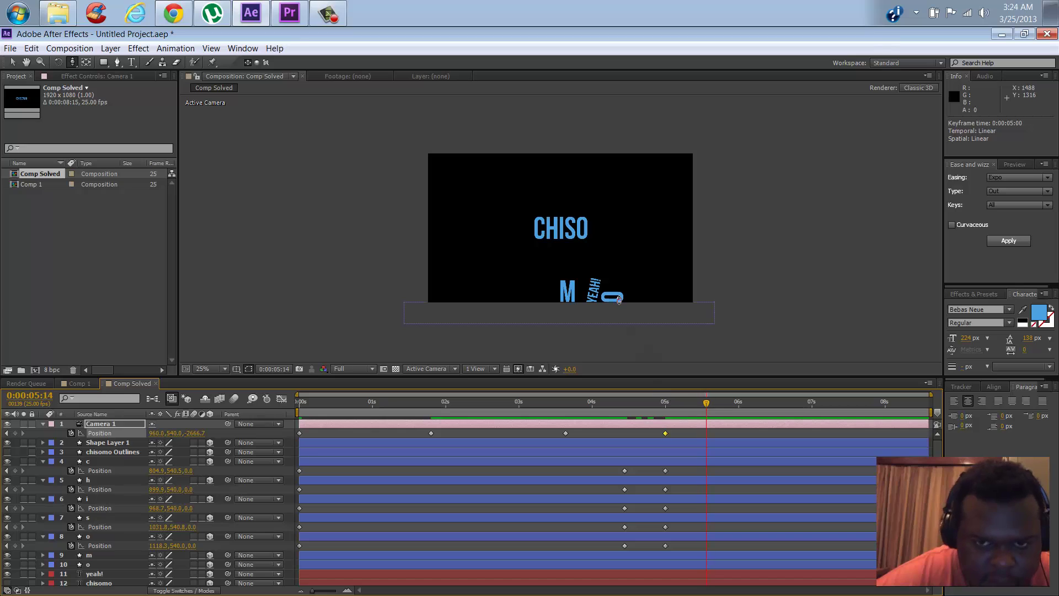
left_click_drag(598, 229, 595, 168)
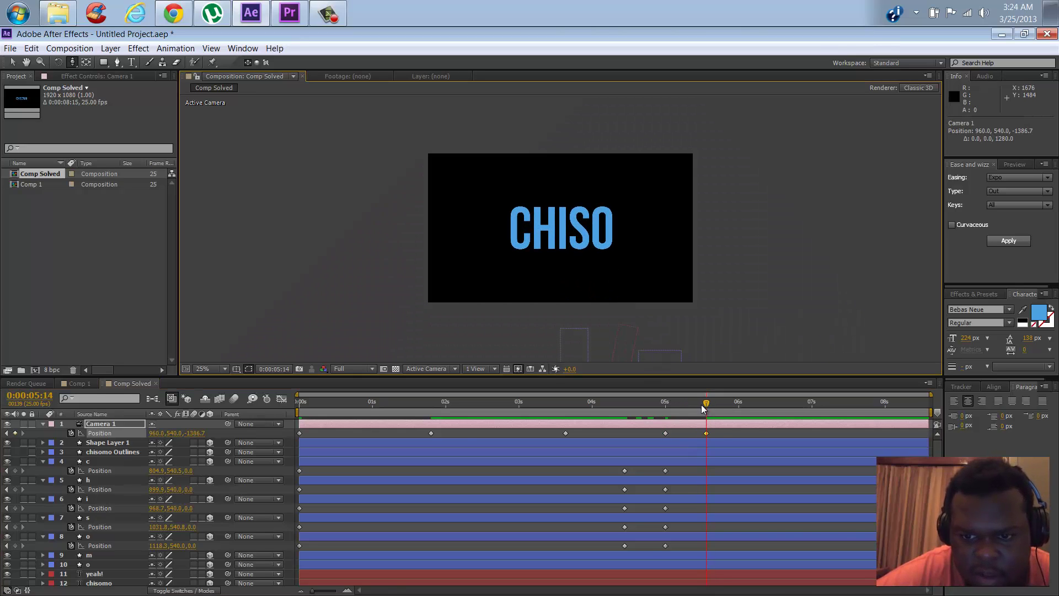
left_click_drag(701, 408, 738, 433)
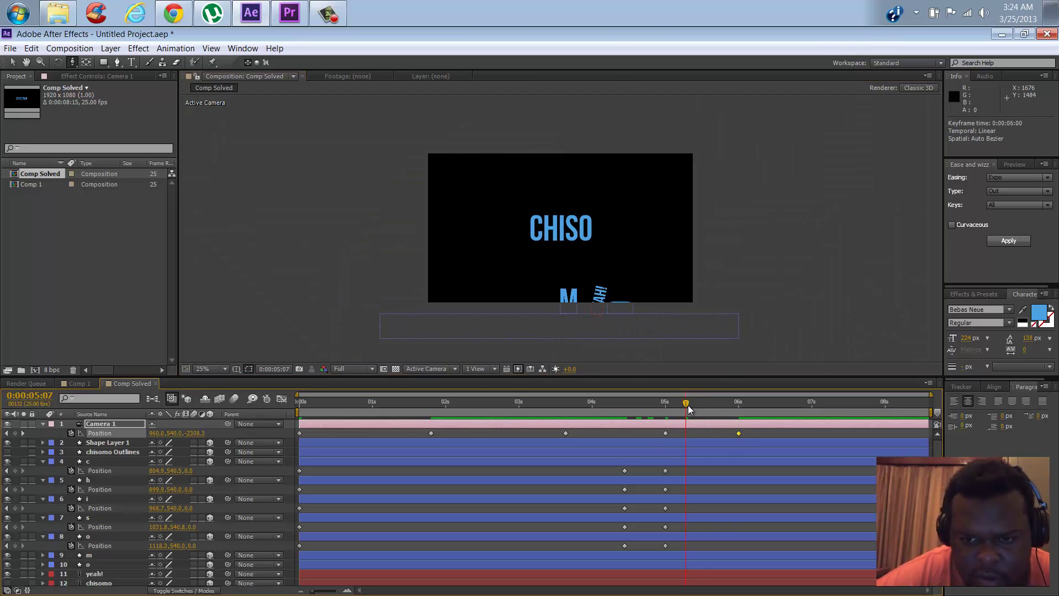
Delete Camera 1's Position keyframe at 0:00:03:16 and scrub through the camera move to 0:00:06:08
left_click_drag(687, 405, 533, 430)
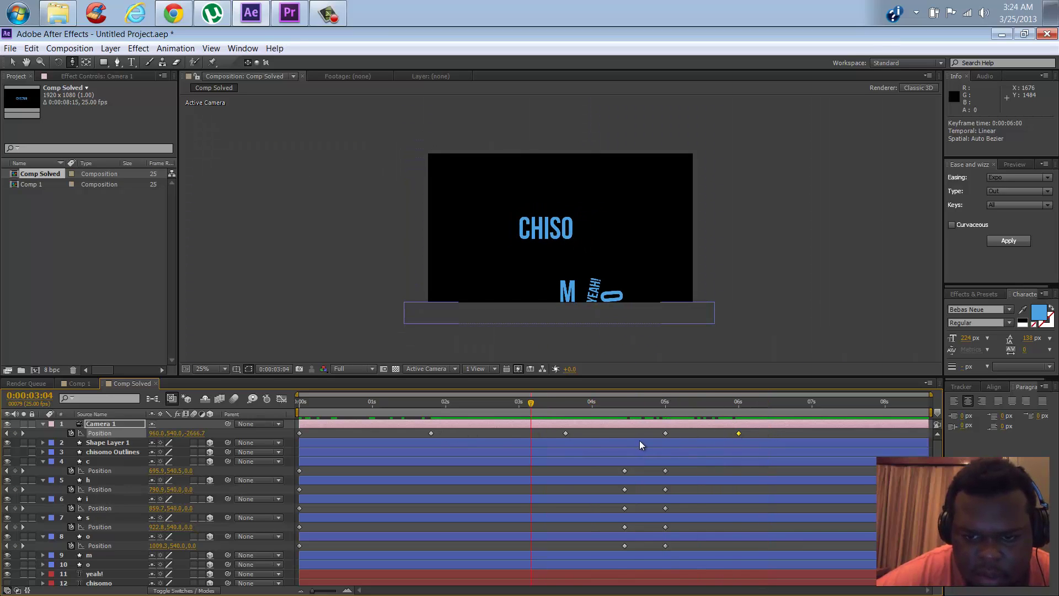
left_click_drag(531, 407, 578, 409)
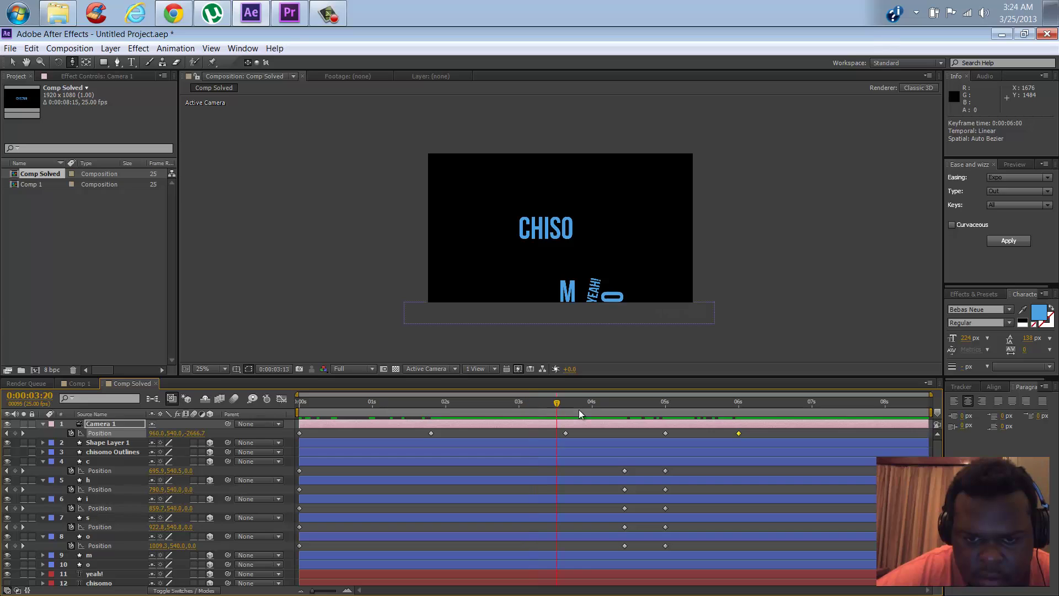
left_click(565, 434)
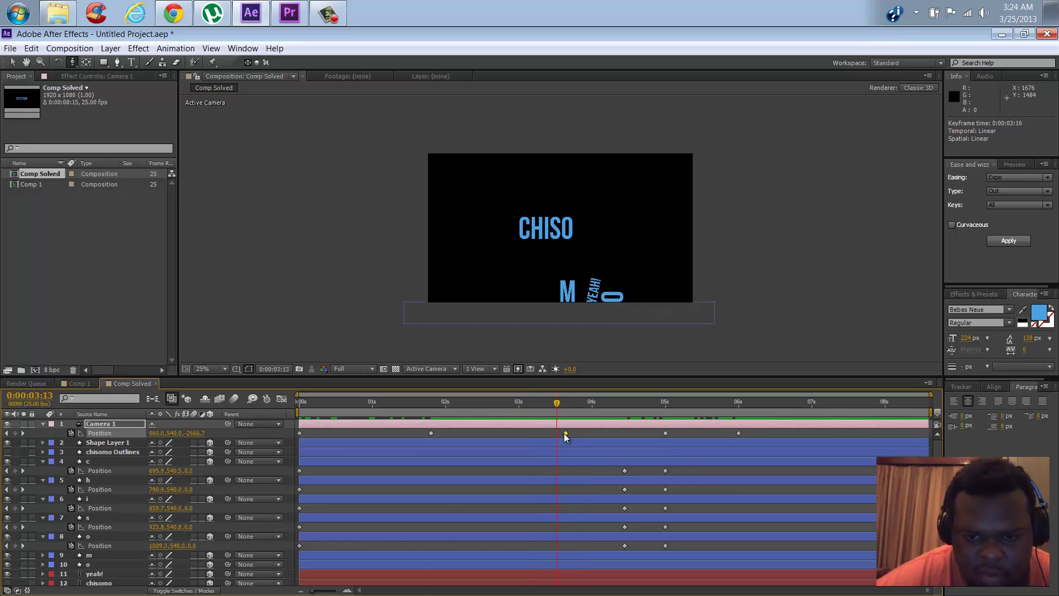
key("Delete")
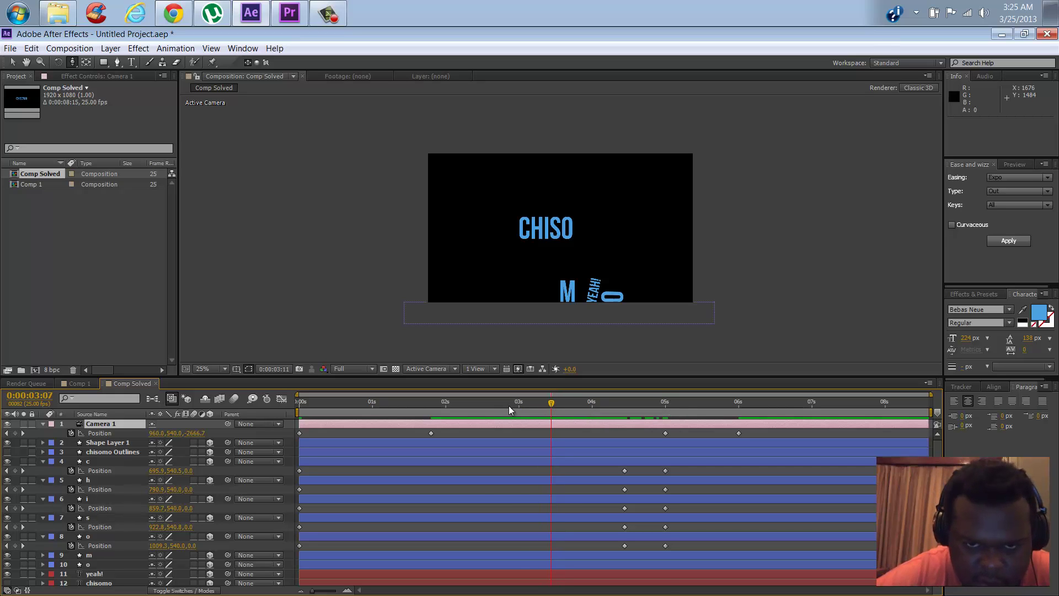
left_click_drag(549, 405, 761, 426)
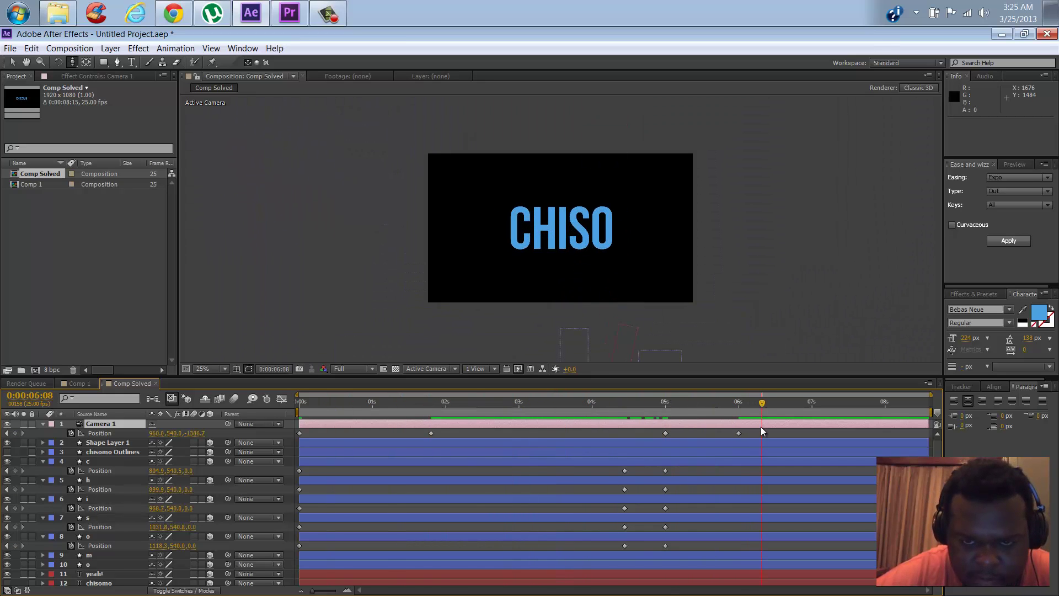
Apply Expo In + Out easing to the last two Position keyframes of c, h, i, s and the upper o, and check the move at 0:00:04:12
left_click(111, 467)
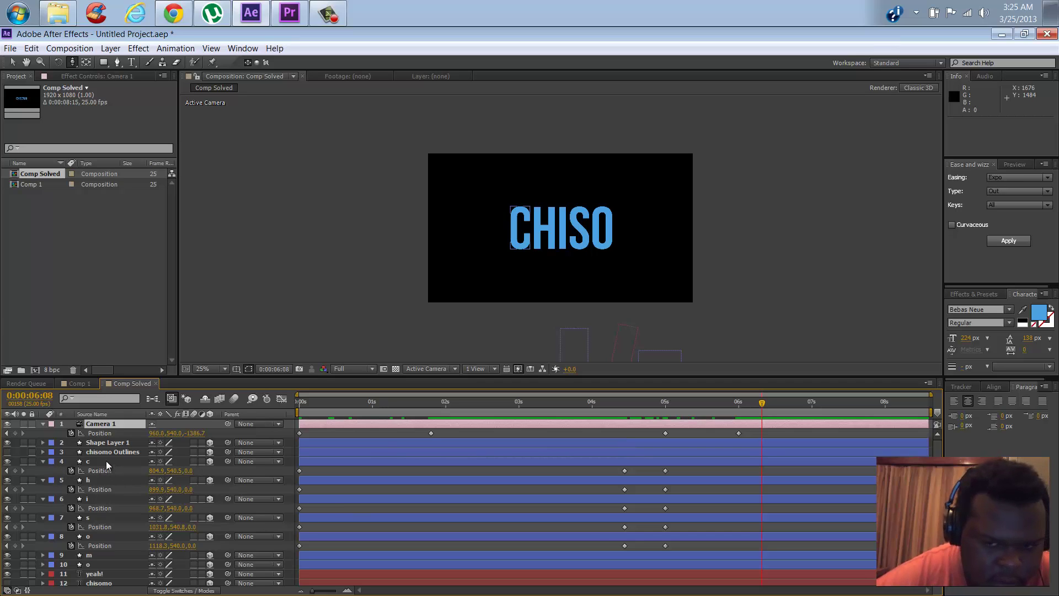
left_click_drag(609, 468, 687, 473)
left_click_drag(620, 490, 617, 514)
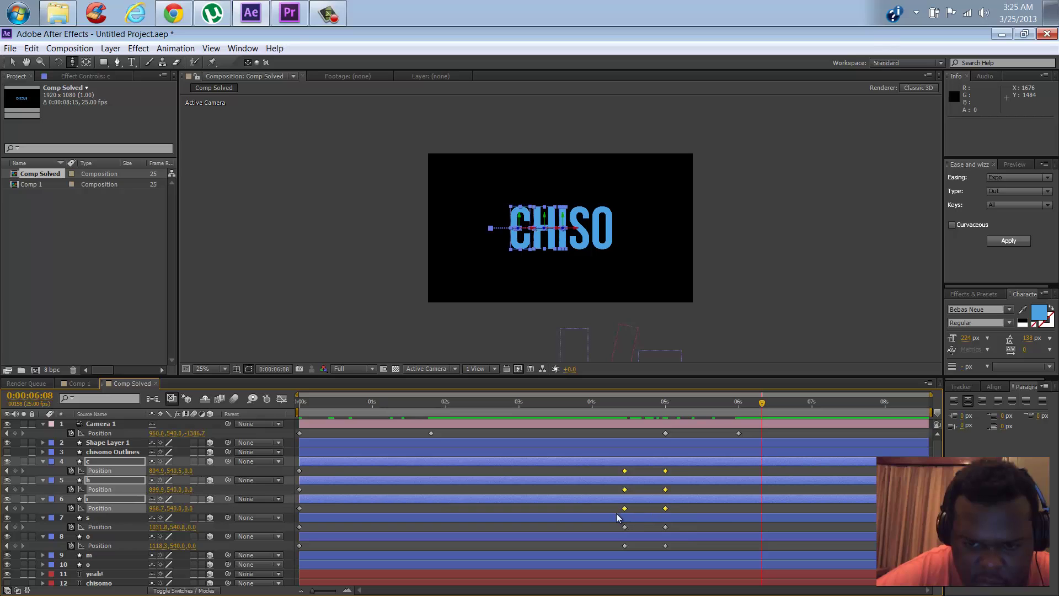
left_click_drag(678, 527, 620, 530)
left_click_drag(680, 545, 626, 547)
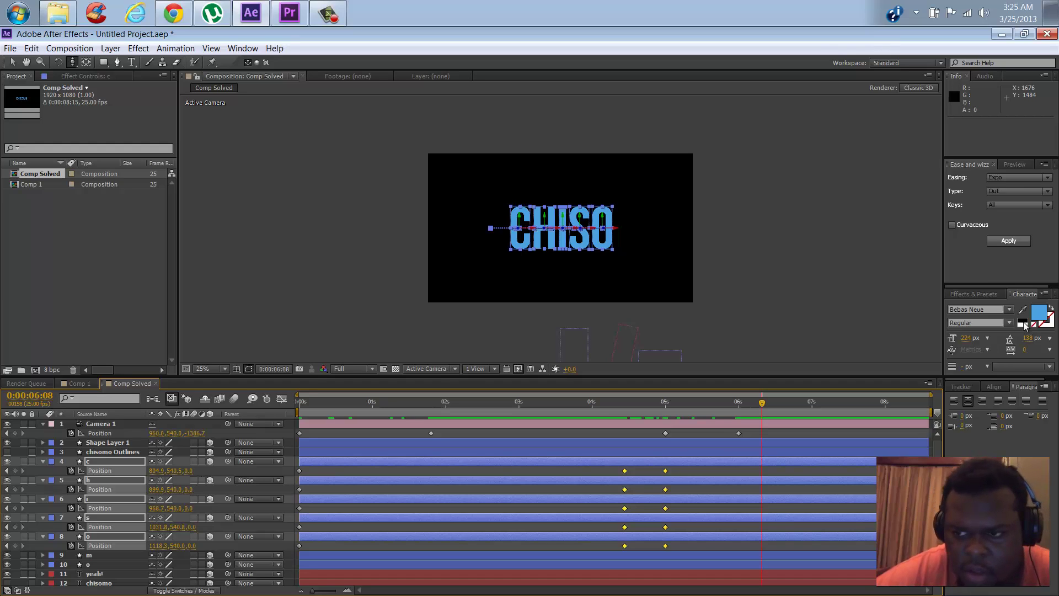
left_click(1003, 176)
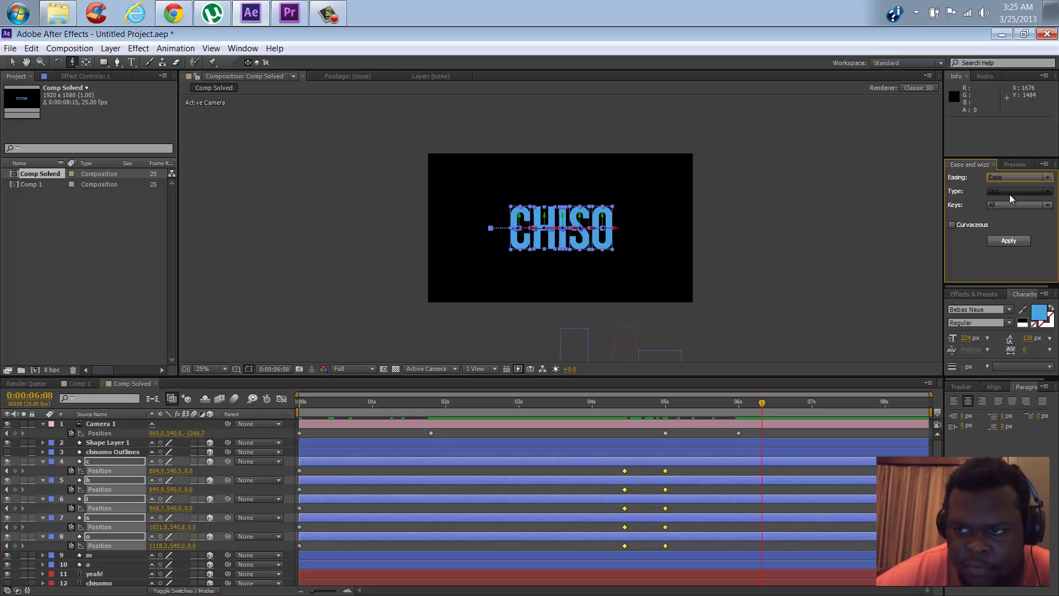
left_click(1011, 192)
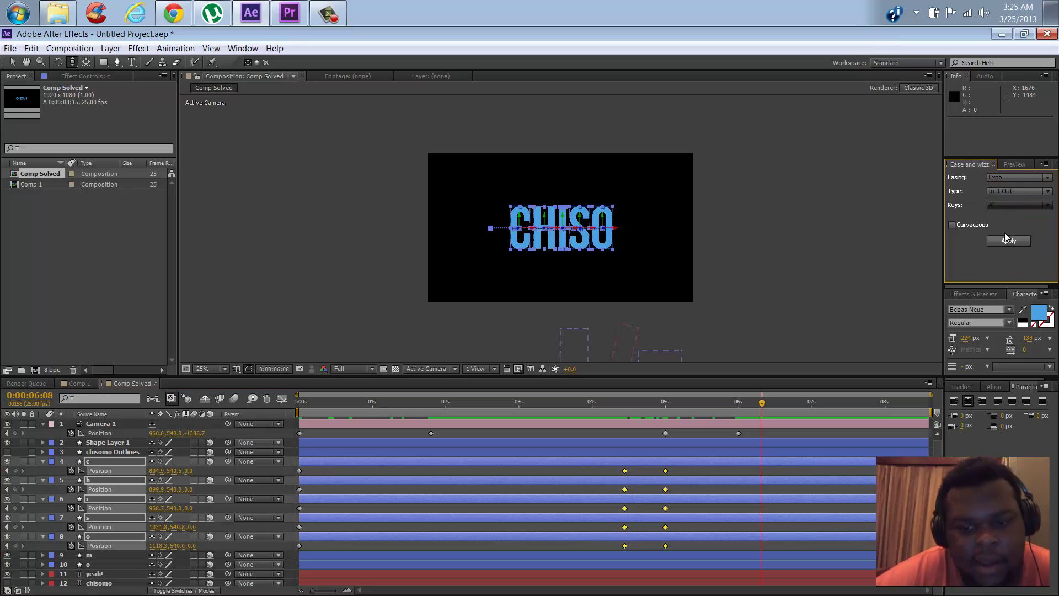
left_click(1008, 239)
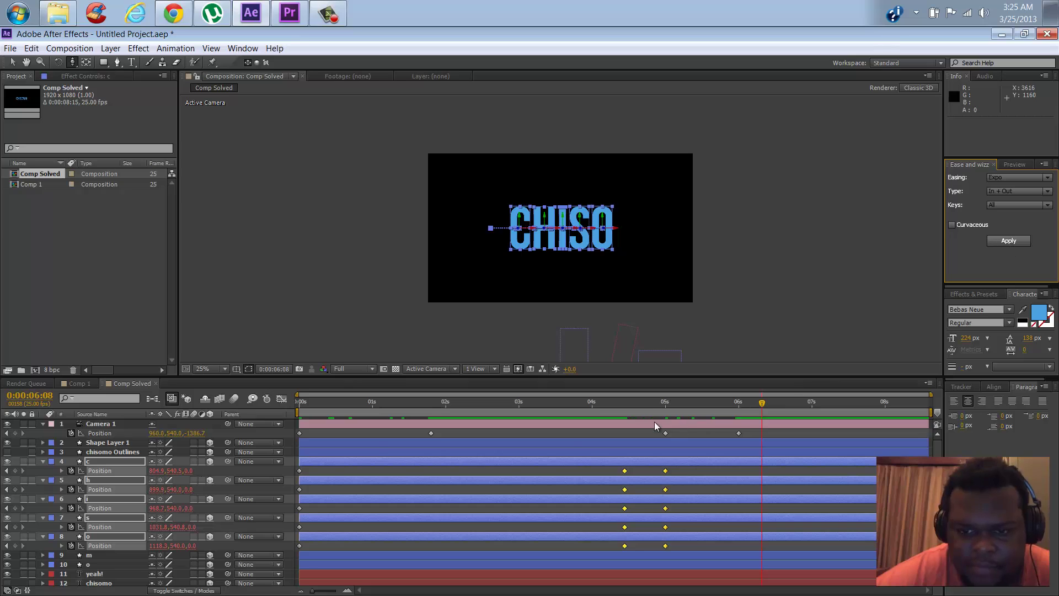
left_click_drag(646, 407, 667, 406)
left_click(629, 411)
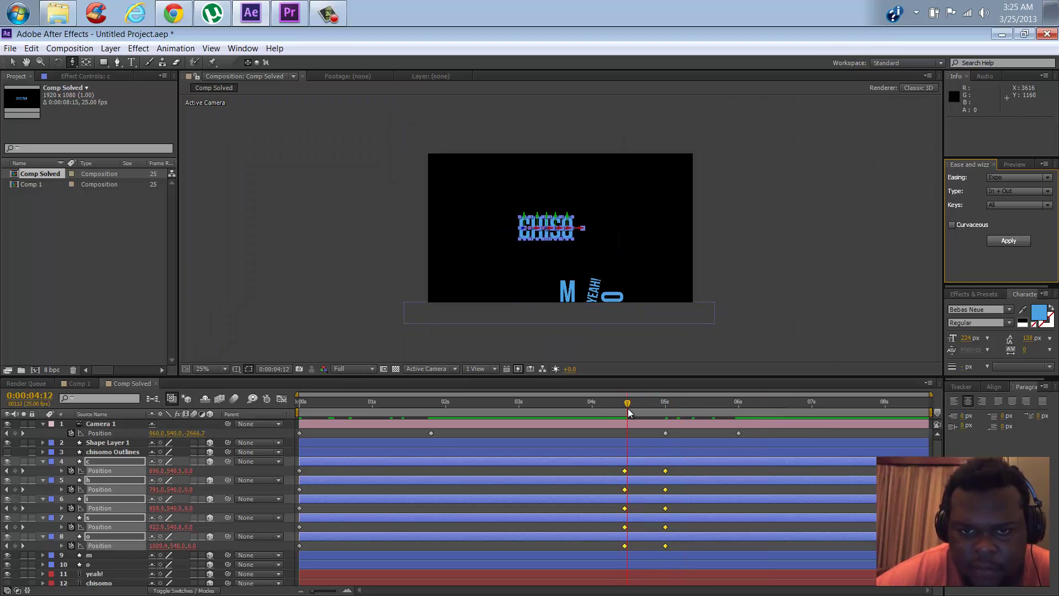
Apply Expo In + Out easing to Camera 1's first two Position keyframes and to the pair at 0:00:05:00 and 0:00:06:00
left_click(431, 433)
left_click_drag(293, 435, 293, 435)
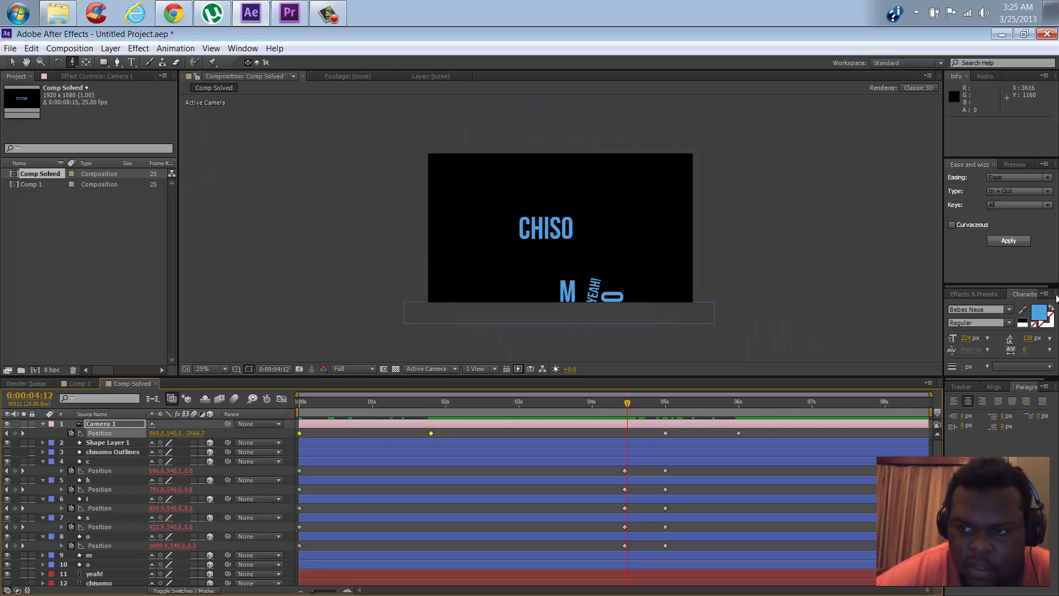
left_click(1008, 241)
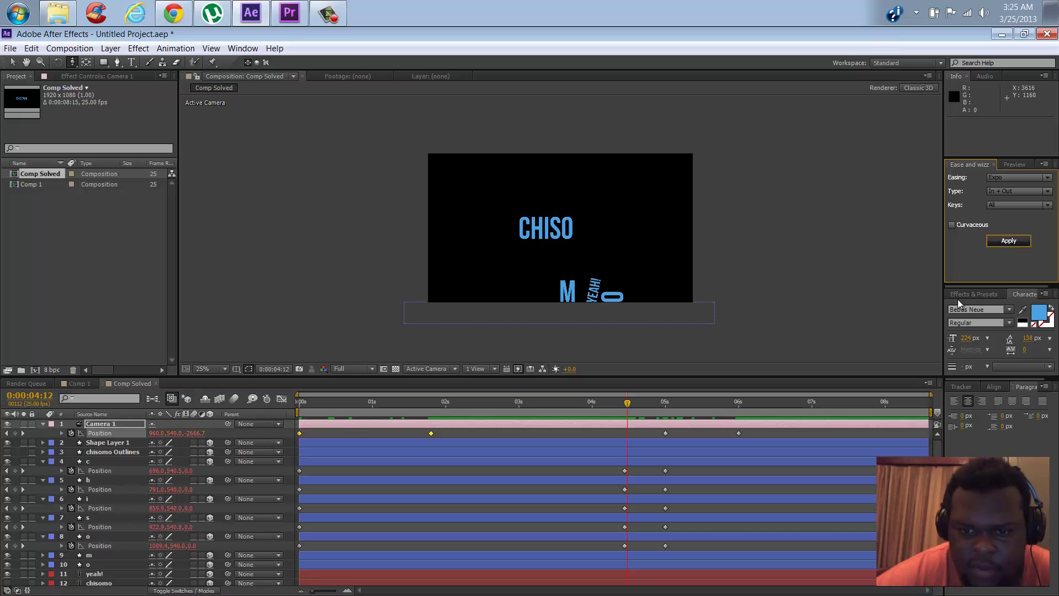
left_click_drag(752, 434, 659, 432)
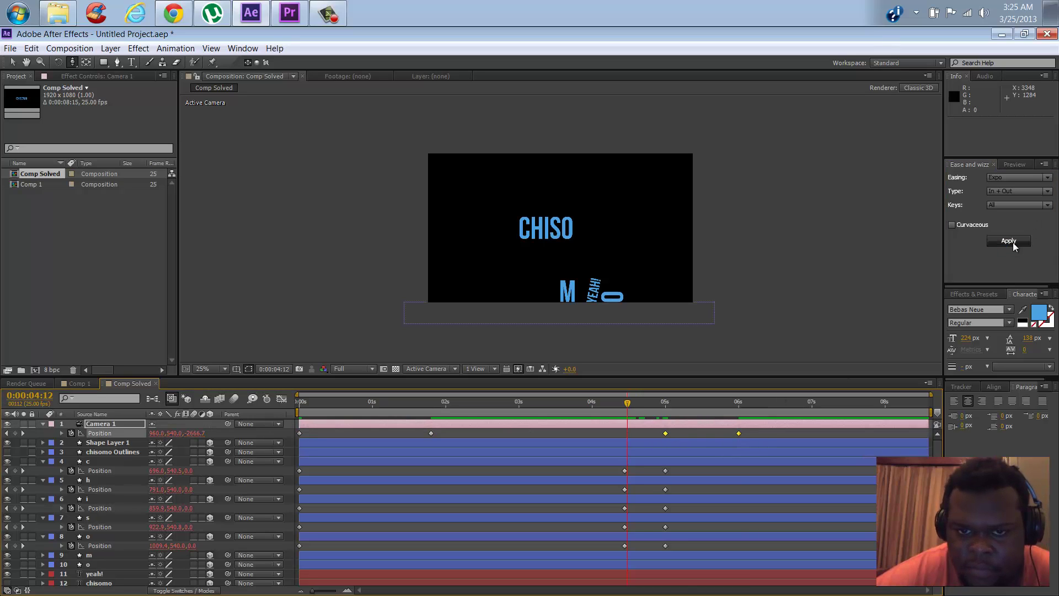
left_click(727, 433)
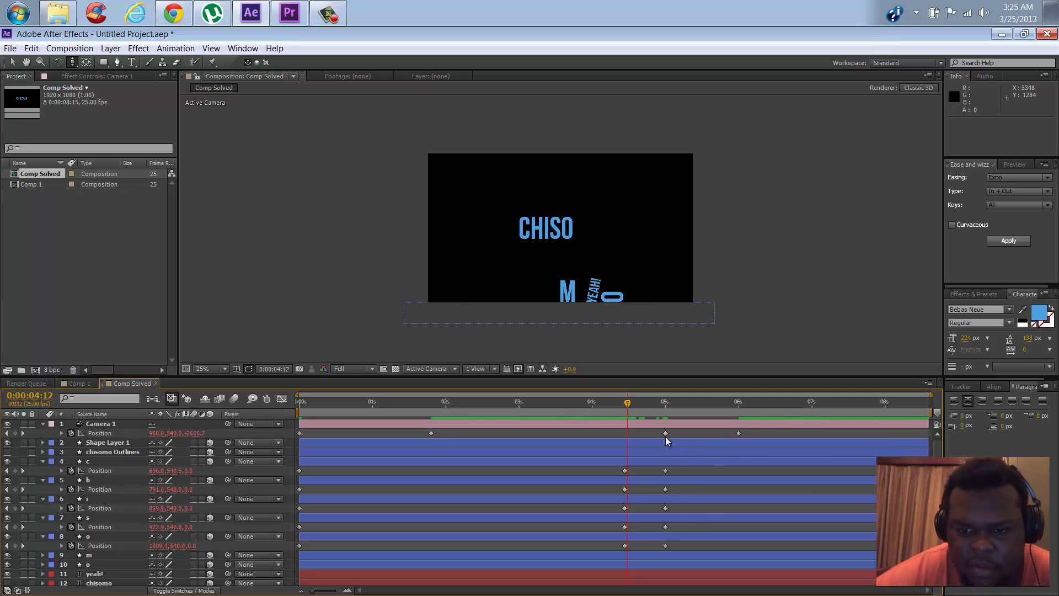
Apply the easing to Camera 1's 0:00:05:00 Position keyframe alone, switching the Expo type to In
left_click(665, 434)
left_click(1013, 242)
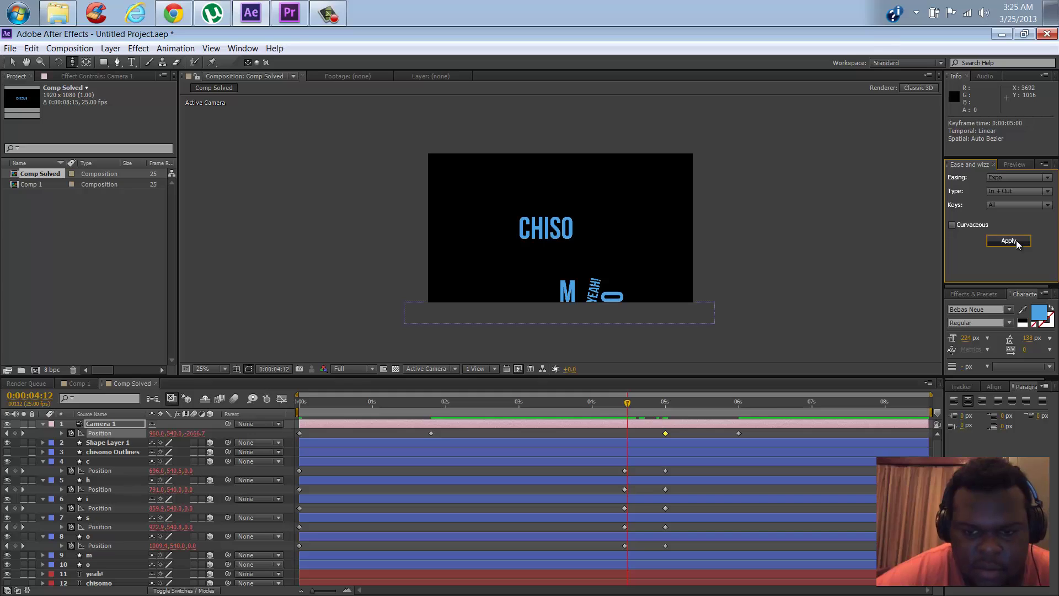
left_click(1032, 195)
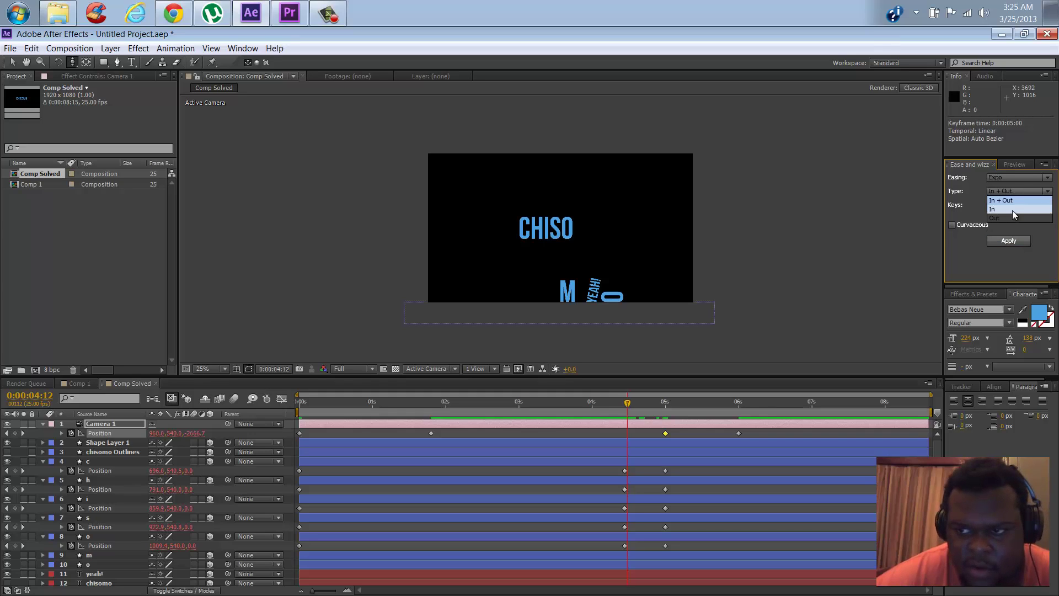
left_click(1012, 210)
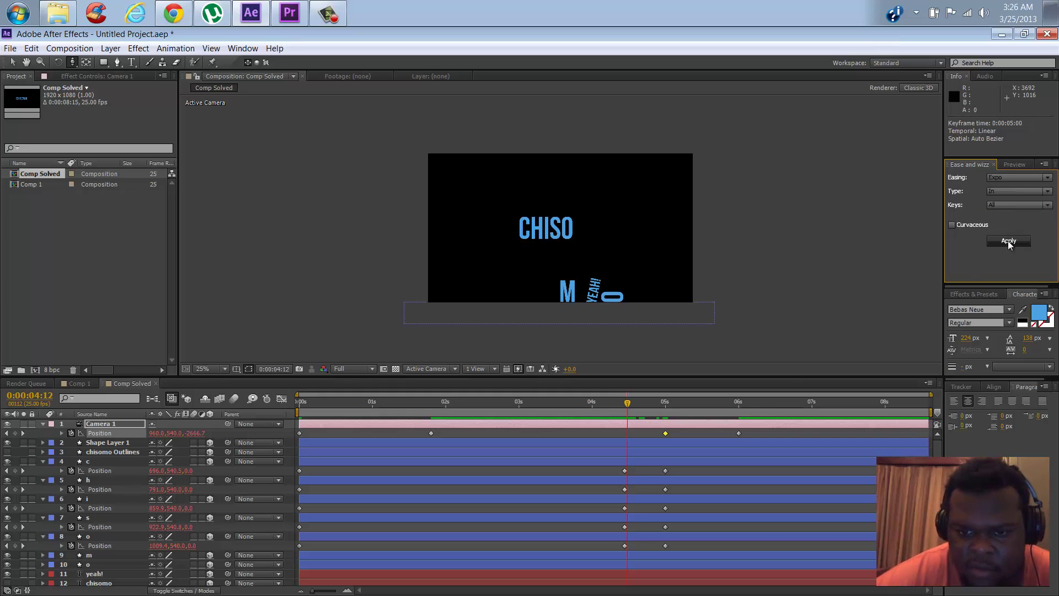
Choose Bounce easing for Camera 1's Position keyframe at 0:00:06:00 and RAM-preview the animation from the start
left_click(740, 434)
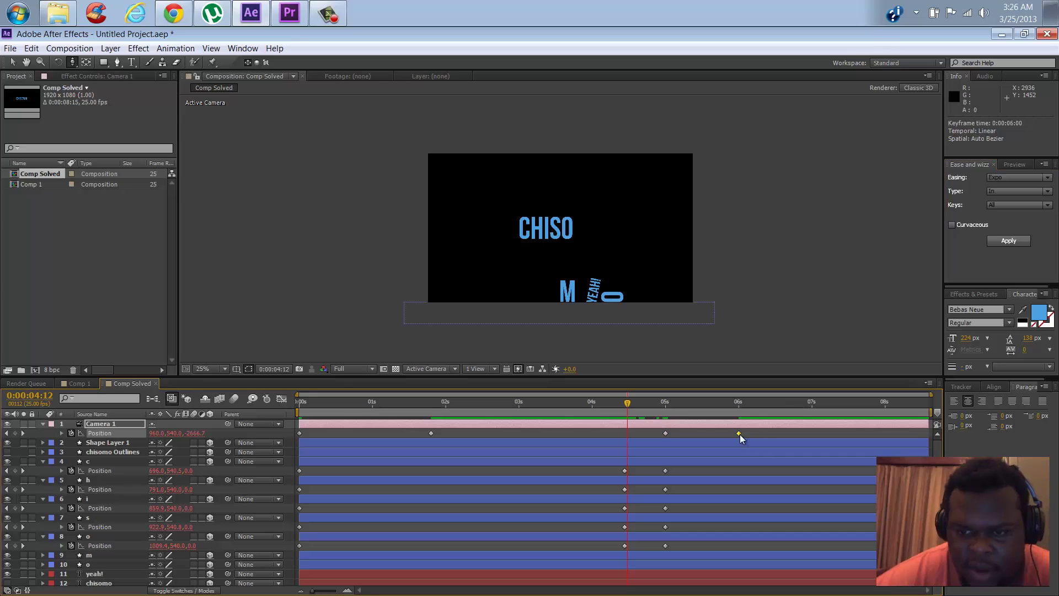
left_click(1021, 181)
left_click(1002, 259)
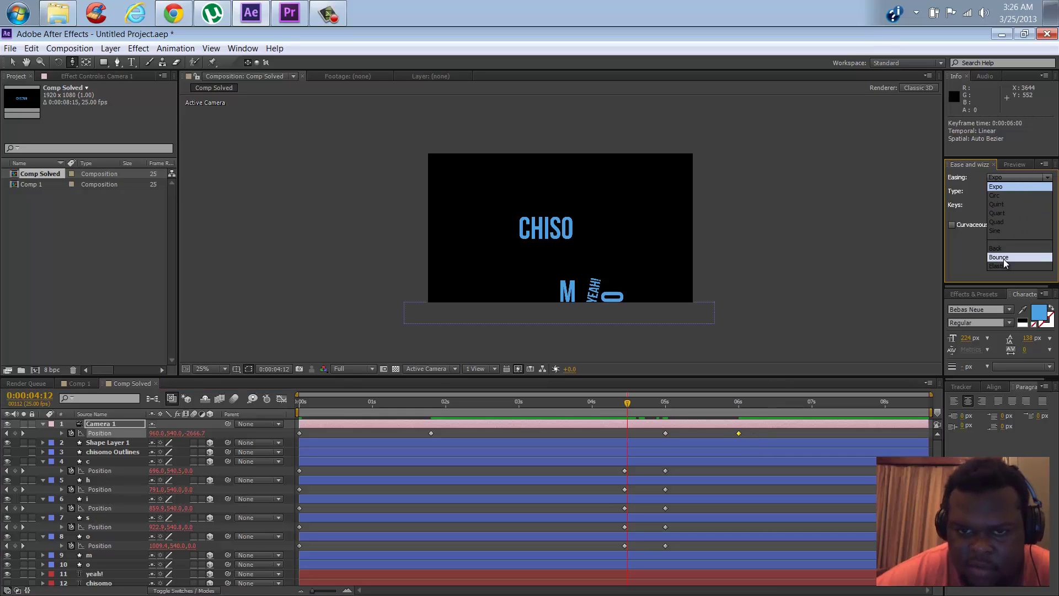
left_click_drag(631, 399, 302, 413)
key("KP_0")
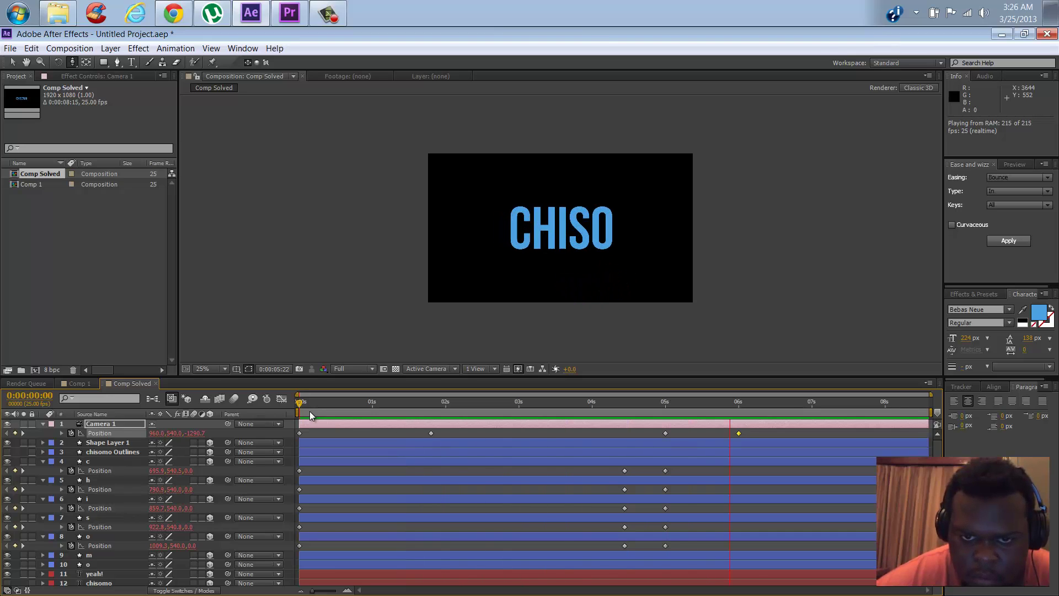
key("space")
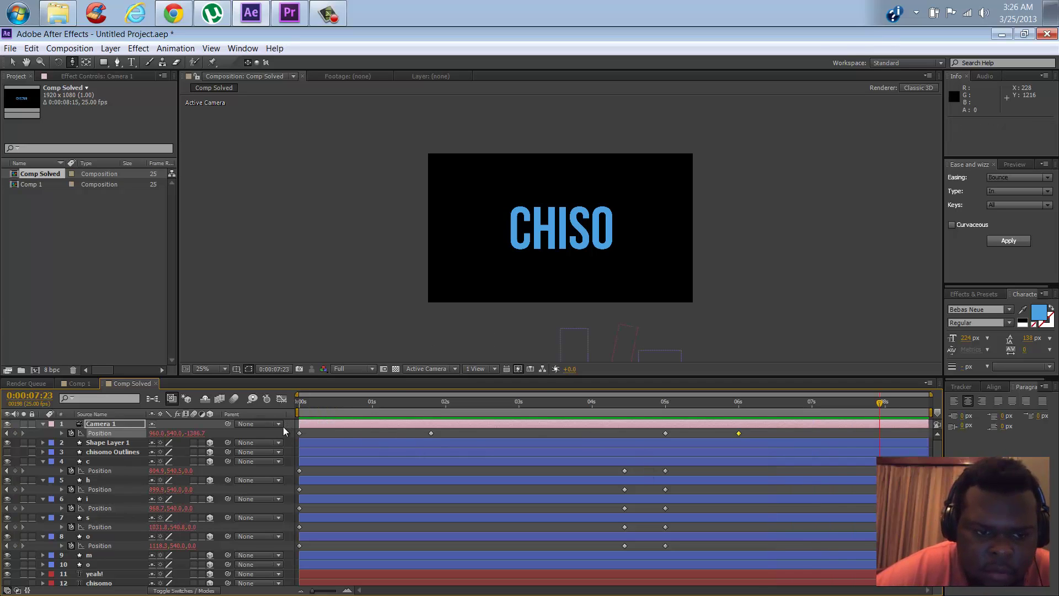
Collapse the properties of Camera 1 and the letter layers c, h, i, s and o, and deselect everything
left_click(42, 423)
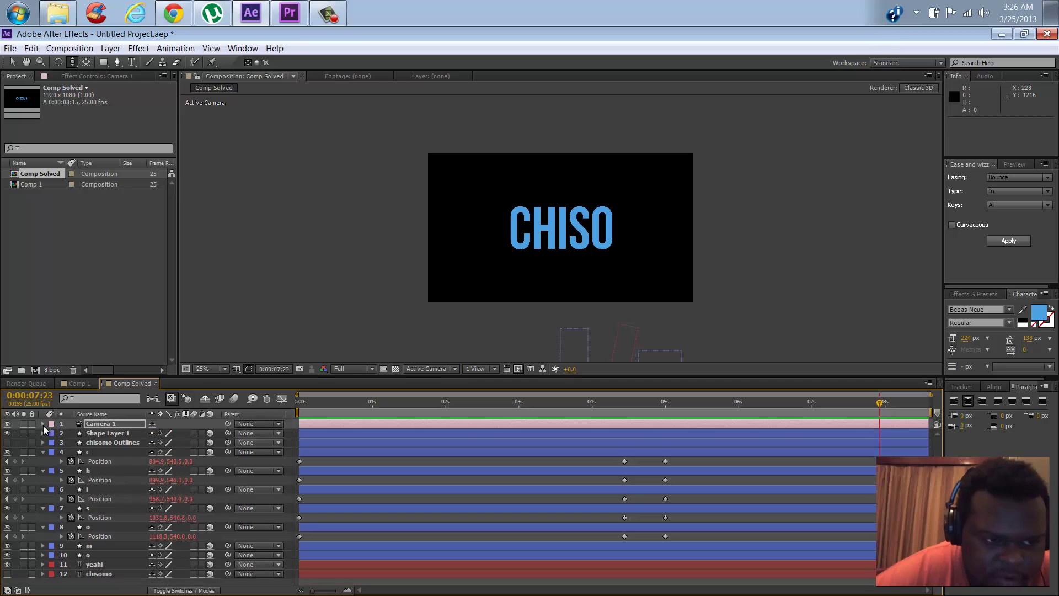
left_click(43, 451)
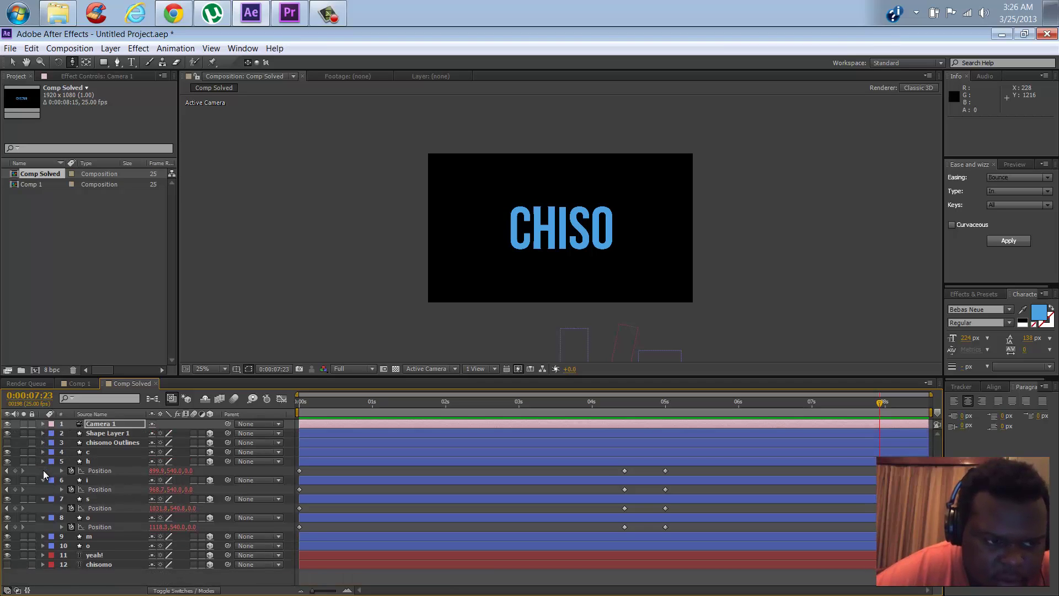
left_click(42, 461)
left_click(43, 470)
left_click(43, 480)
left_click(43, 490)
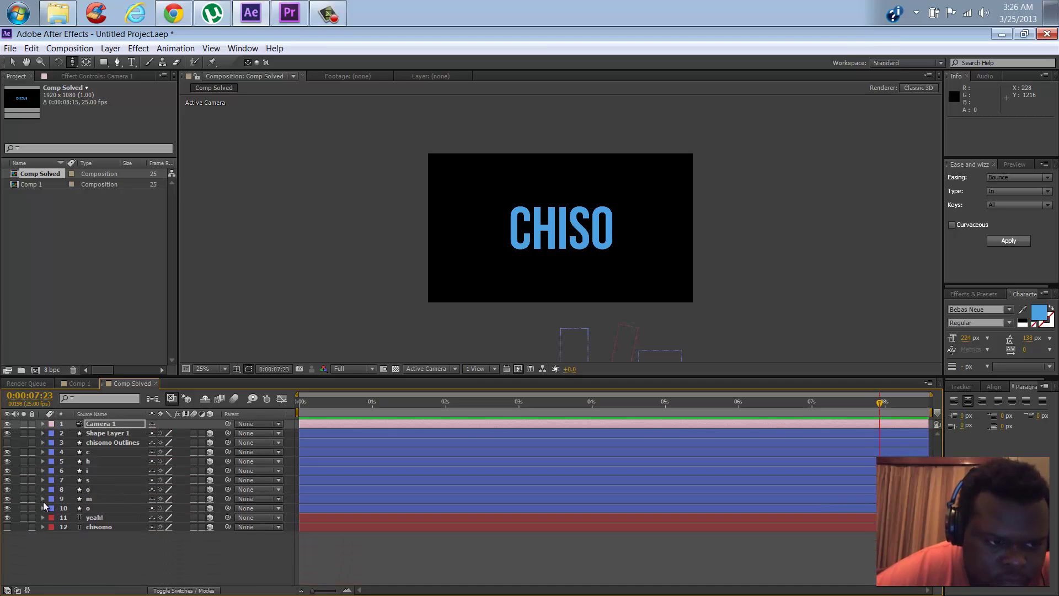
left_click(70, 538)
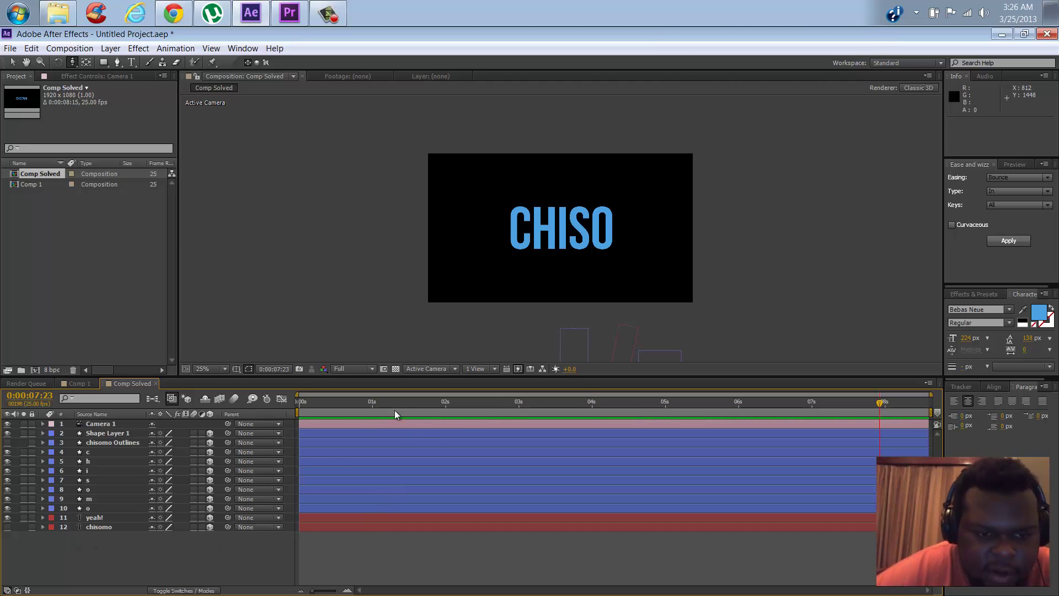
At 0:00:02:07, create a 1920 × 1080 dark gray solid and place it beneath all other layers
left_click_drag(395, 411, 466, 421)
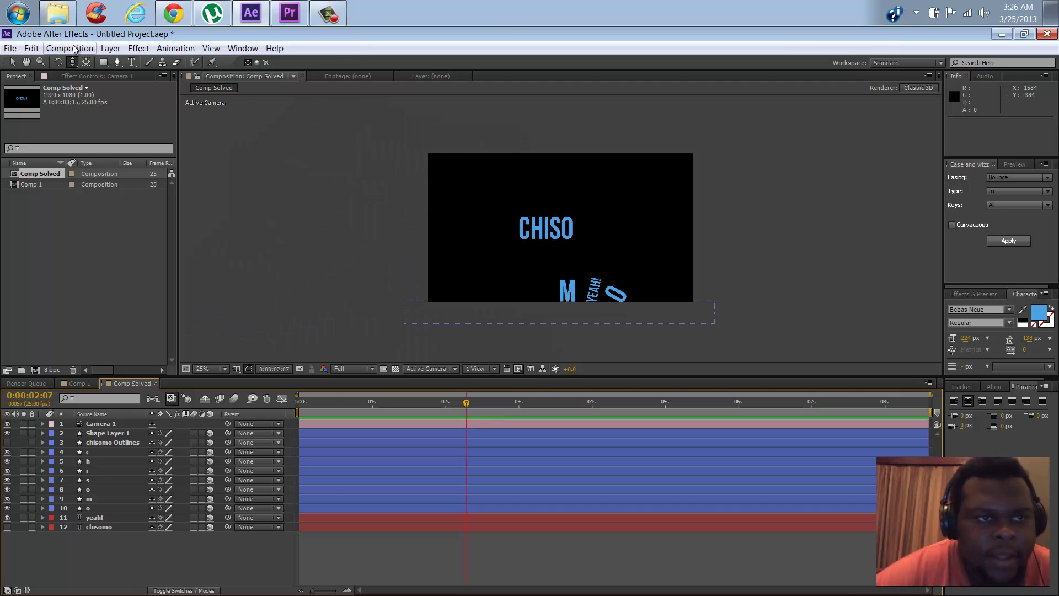
left_click(110, 49)
mouse_move(127, 64)
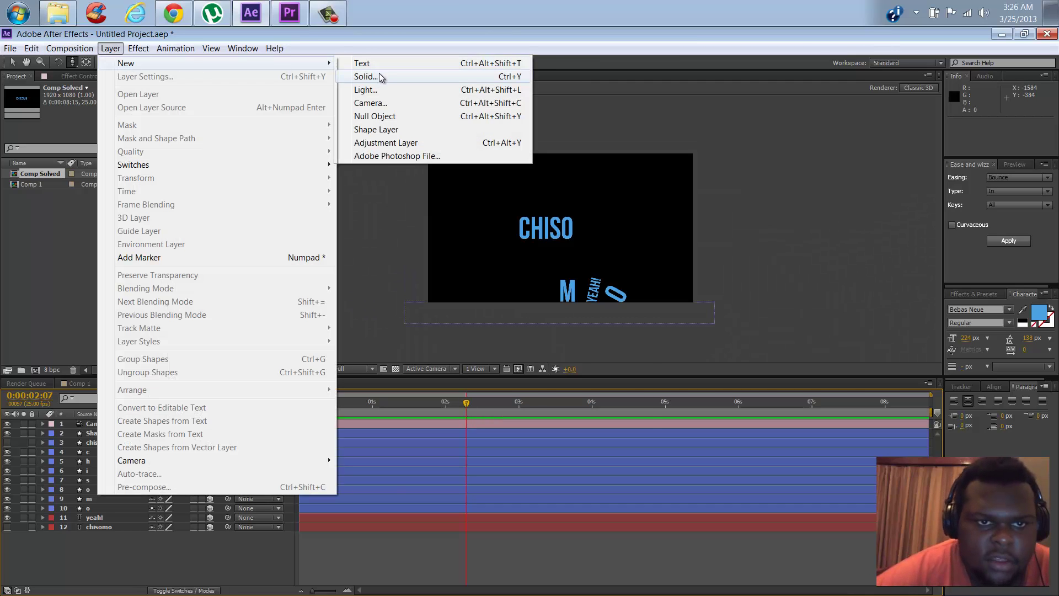
left_click(380, 75)
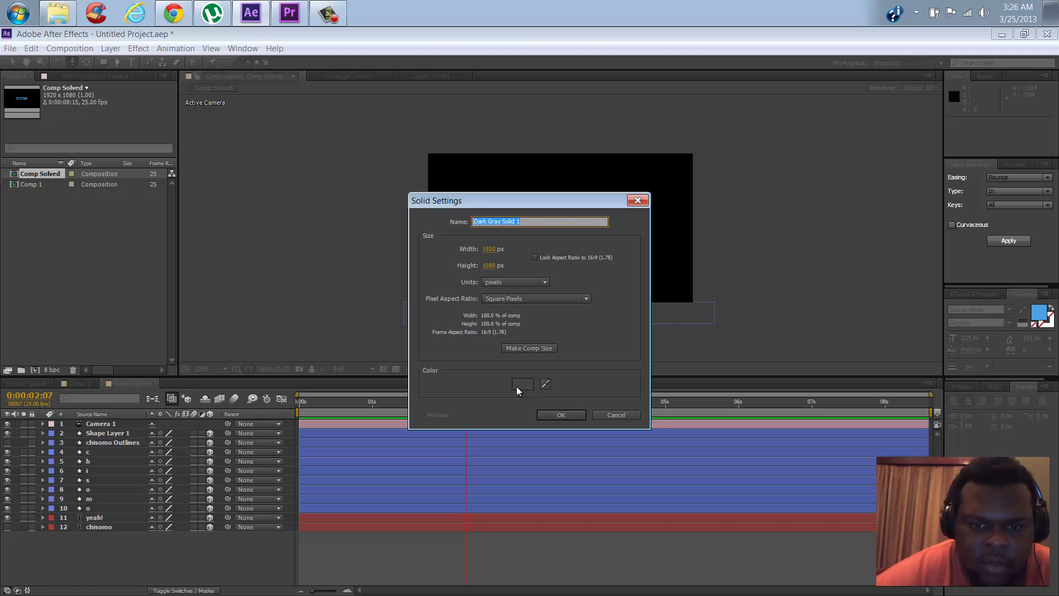
left_click(549, 416)
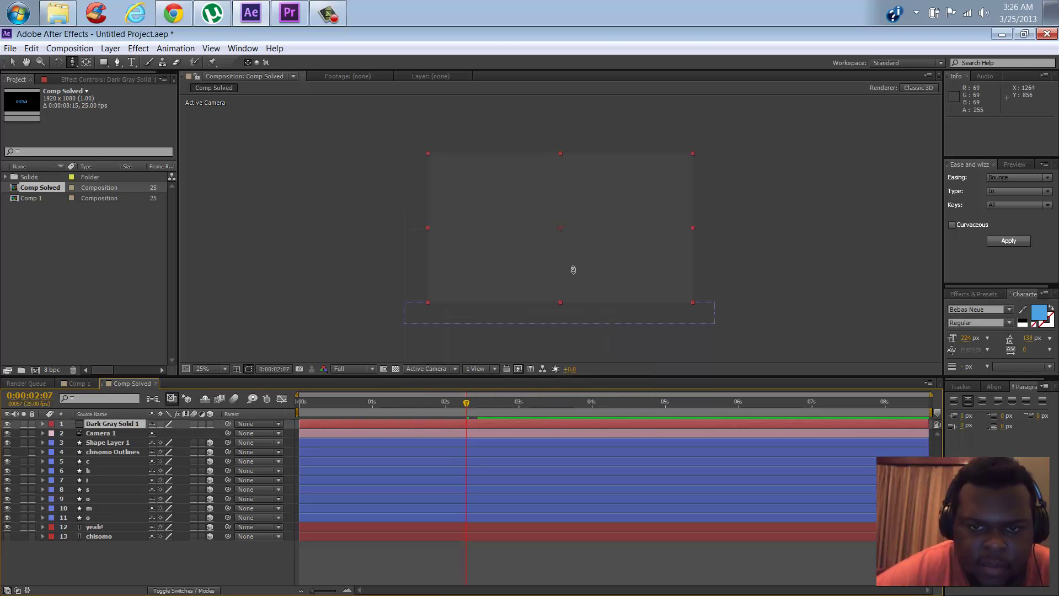
left_click_drag(110, 423, 125, 543)
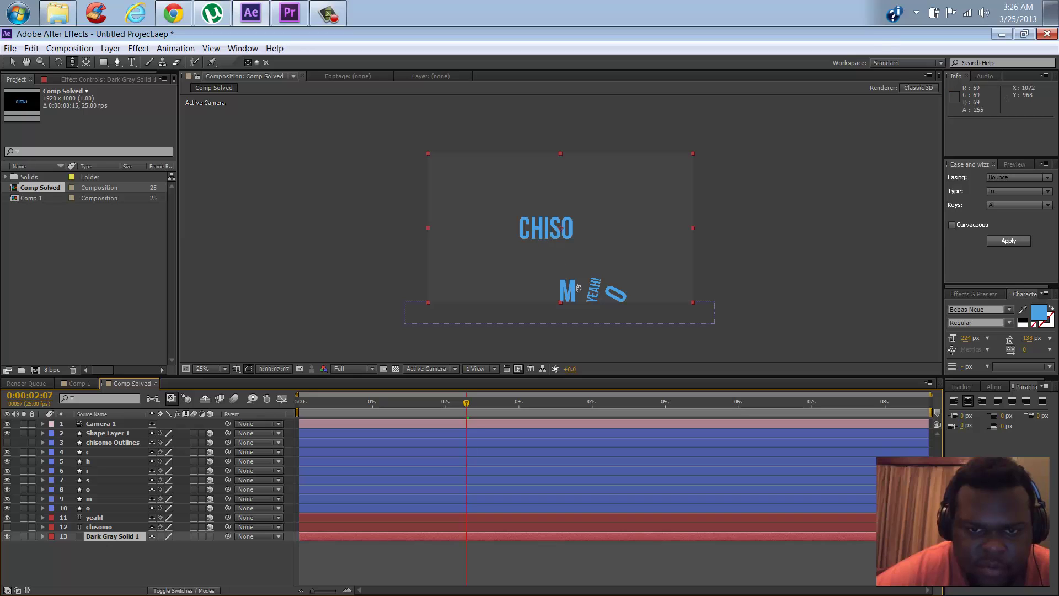
Change the background solid's colour to 272727 and deselect the layer
left_click(117, 535)
left_click(109, 48)
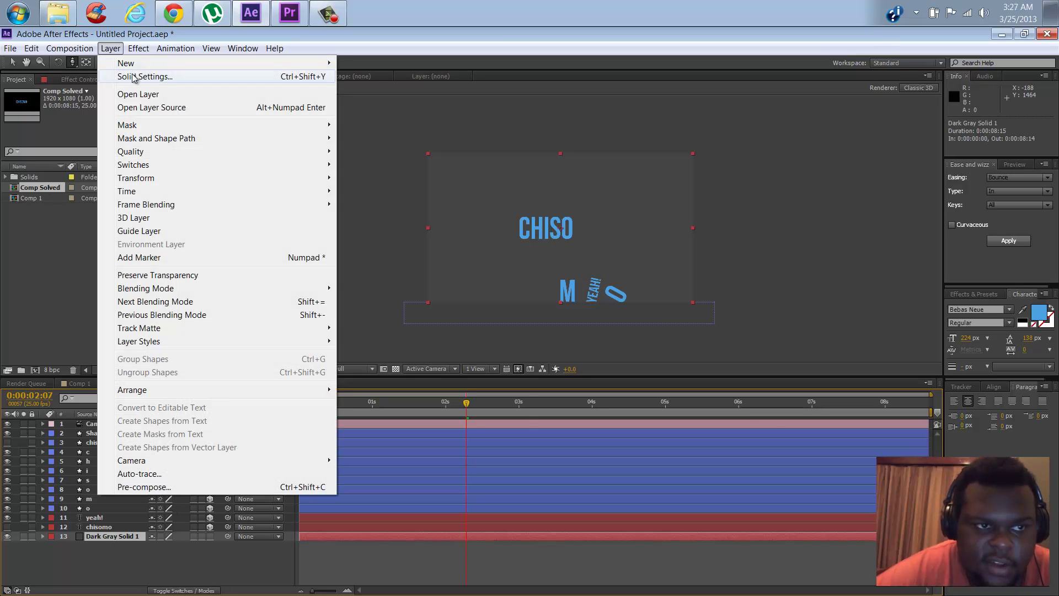
left_click(134, 78)
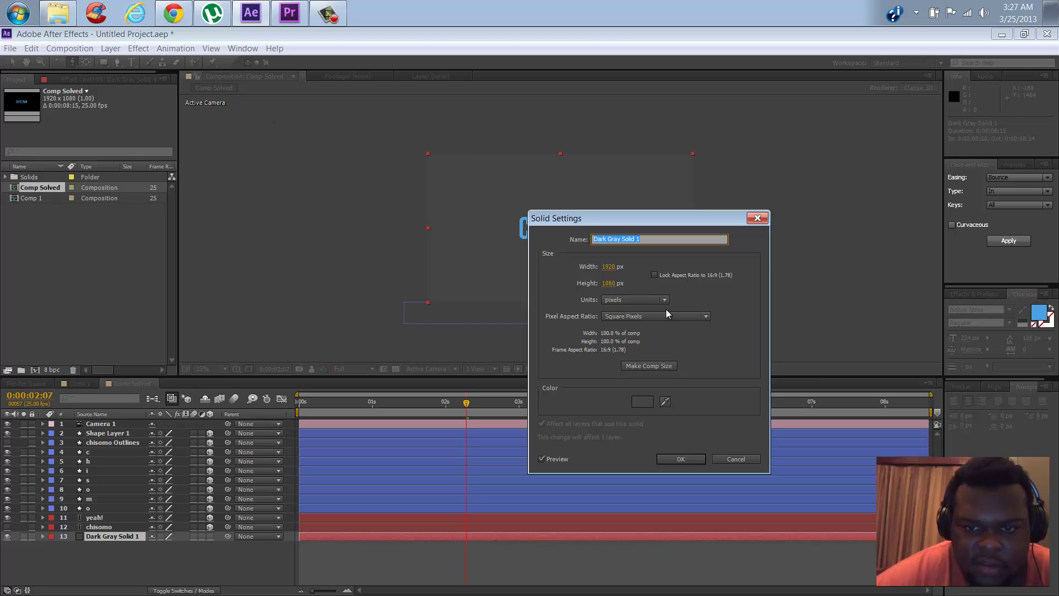
left_click(642, 401)
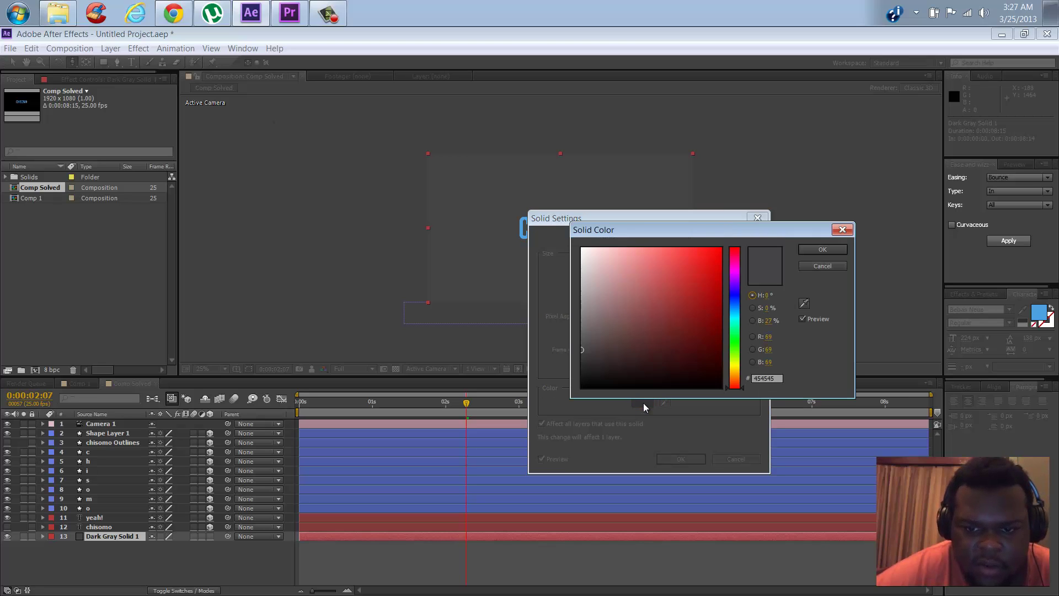
left_click(584, 348)
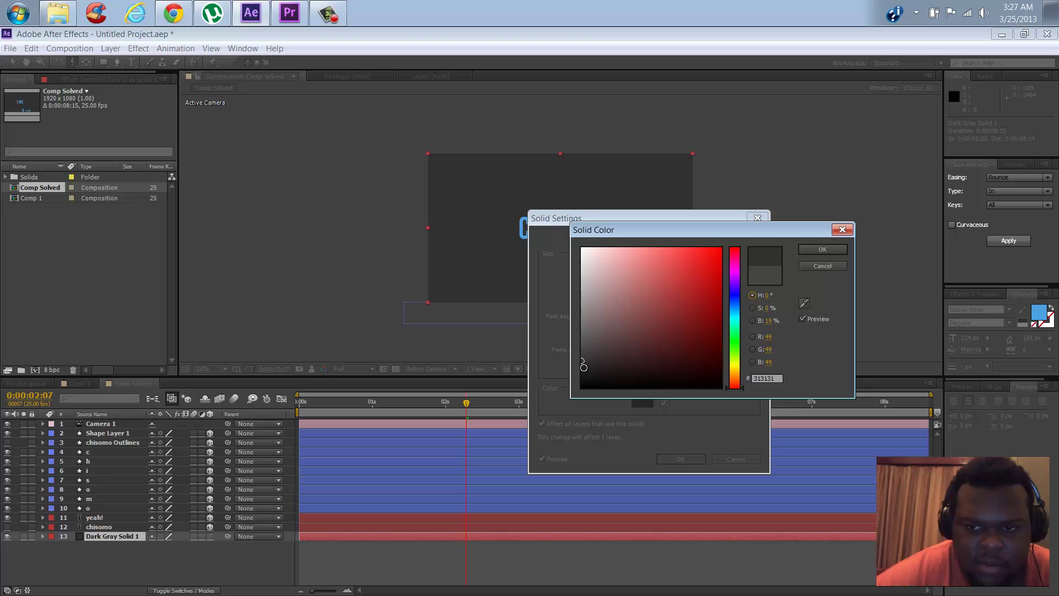
left_click(584, 363)
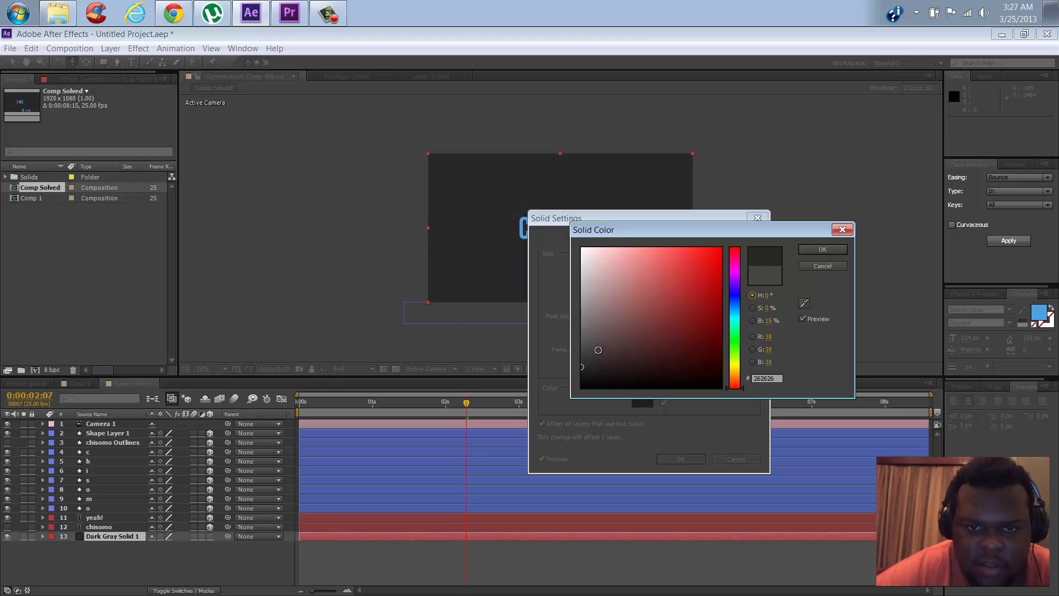
left_click_drag(582, 365, 582, 366)
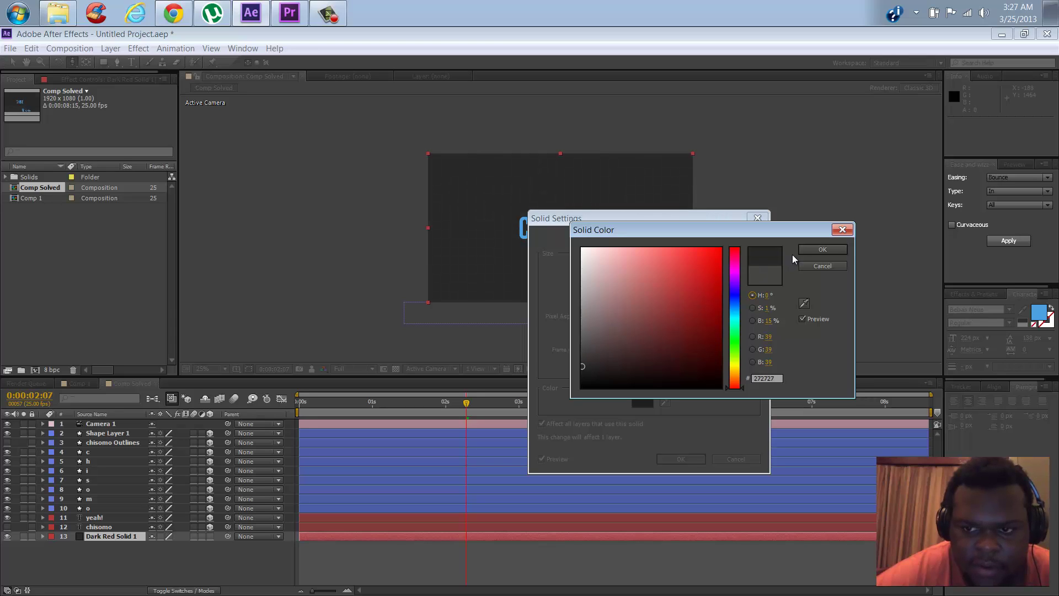
key("Return")
left_click(674, 457)
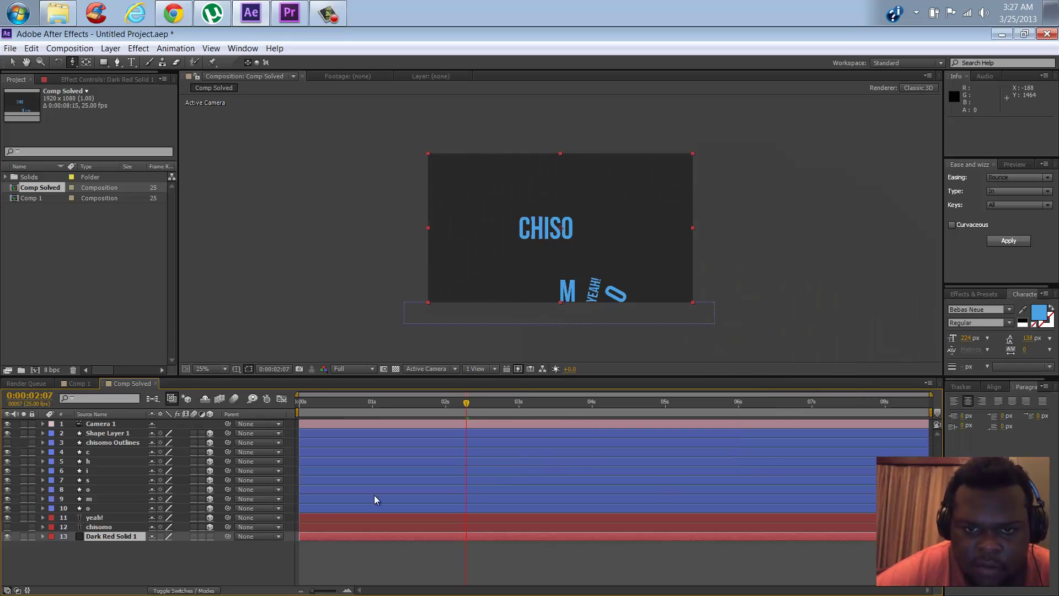
left_click(259, 568)
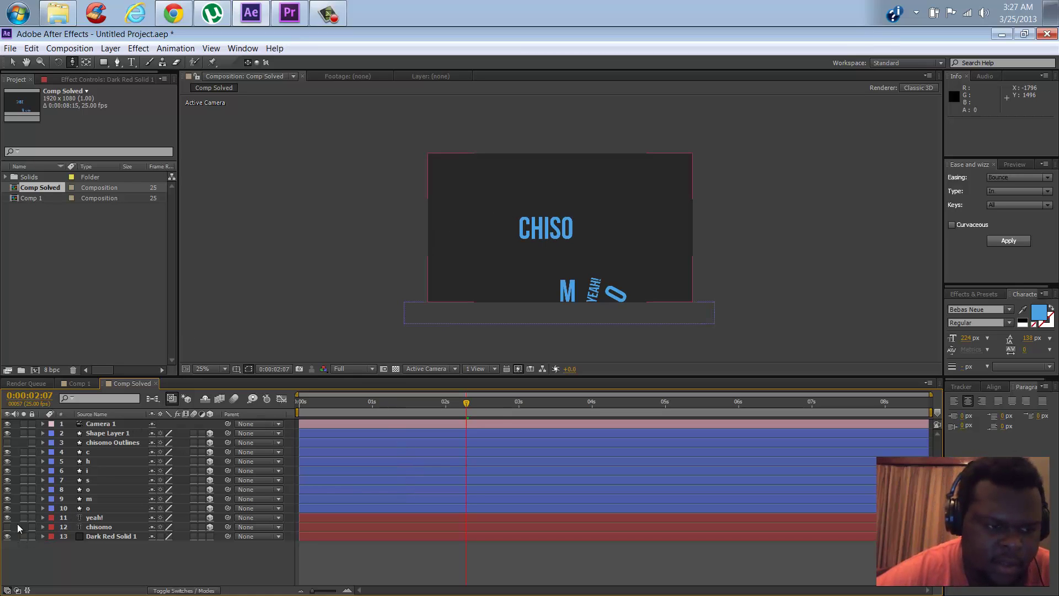
Create a 1920 × 1080 solid with colour 000000 above Camera 1 in the layer stack
left_click(100, 423)
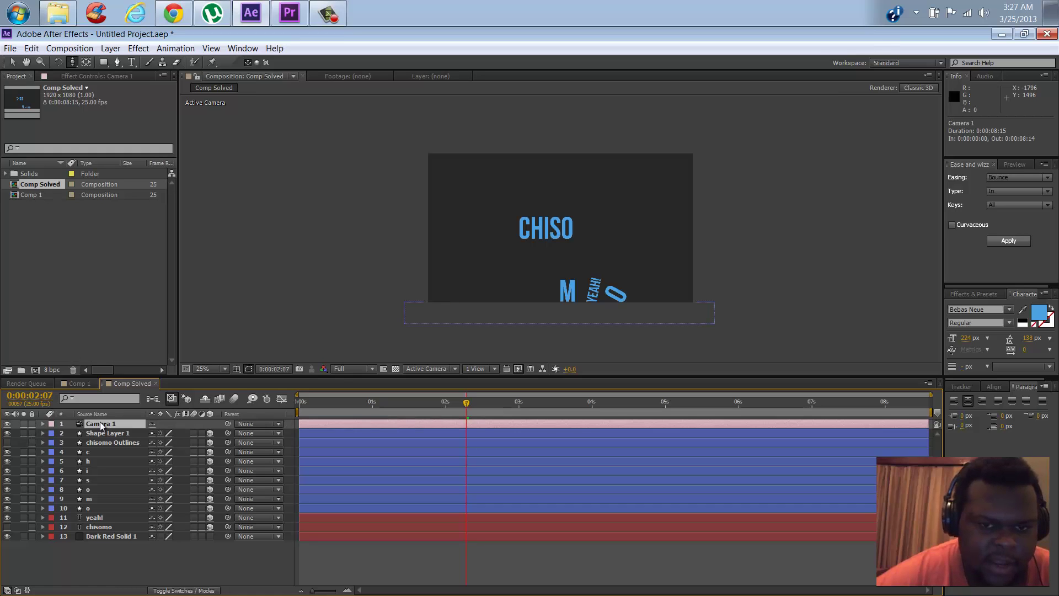
left_click(121, 49)
mouse_move(237, 64)
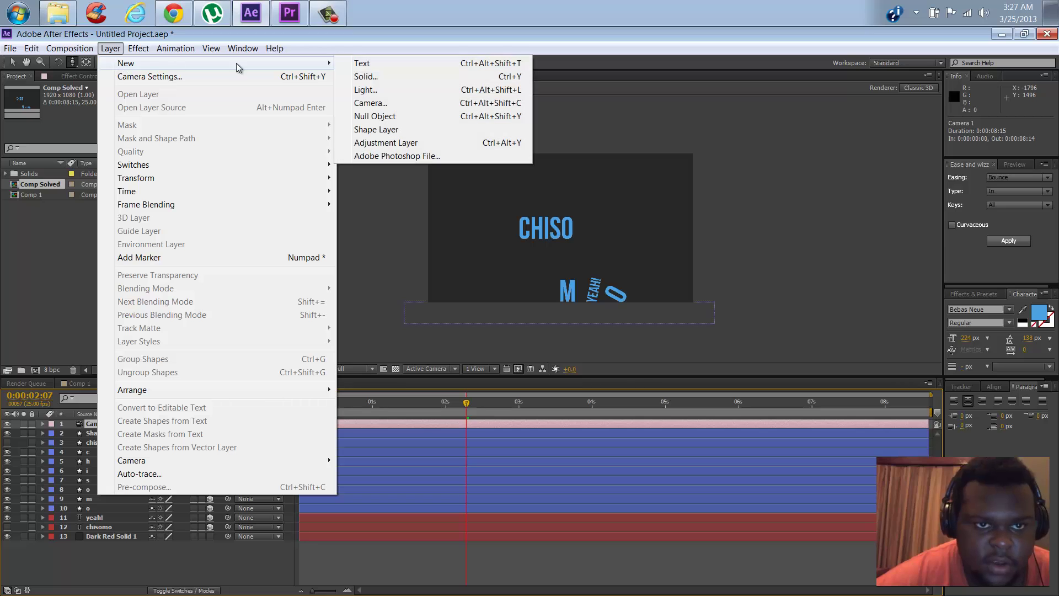
left_click(356, 76)
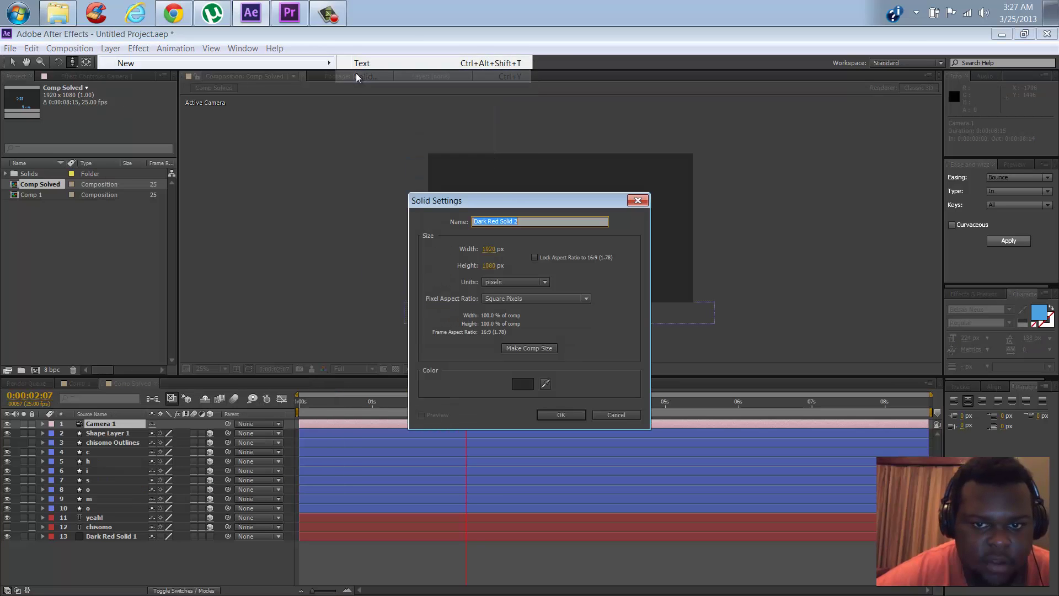
left_click(523, 384)
left_click(582, 387)
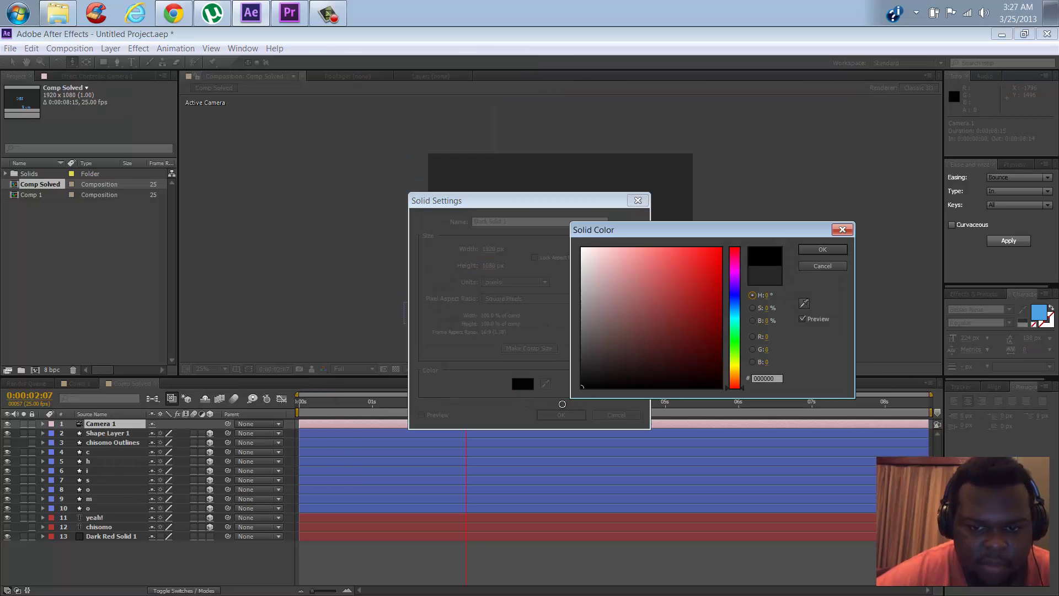
left_click(822, 249)
left_click(552, 419)
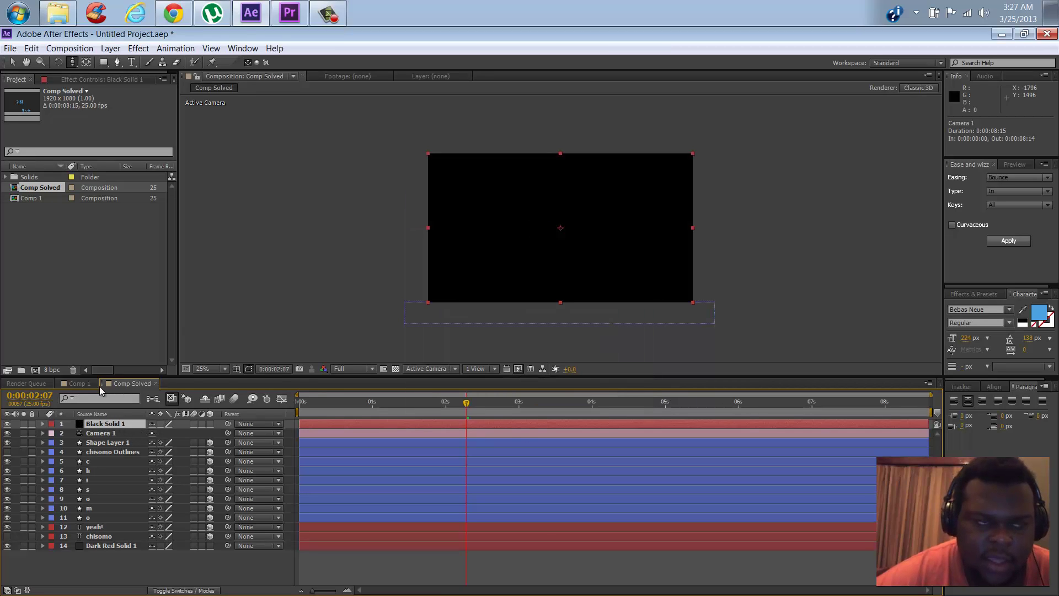
Try drawing an elliptical mask across the black solid with the Ellipse tool, and undo it
left_click_drag(103, 62, 177, 87)
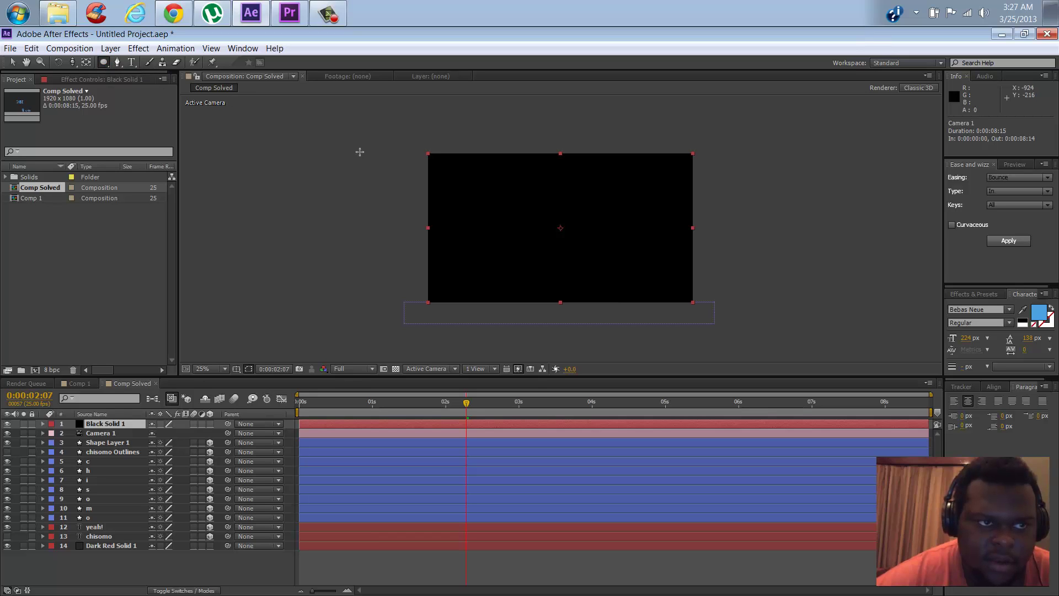
left_click(429, 153)
left_click_drag(580, 209, 691, 248)
left_click_drag(691, 276, 691, 302)
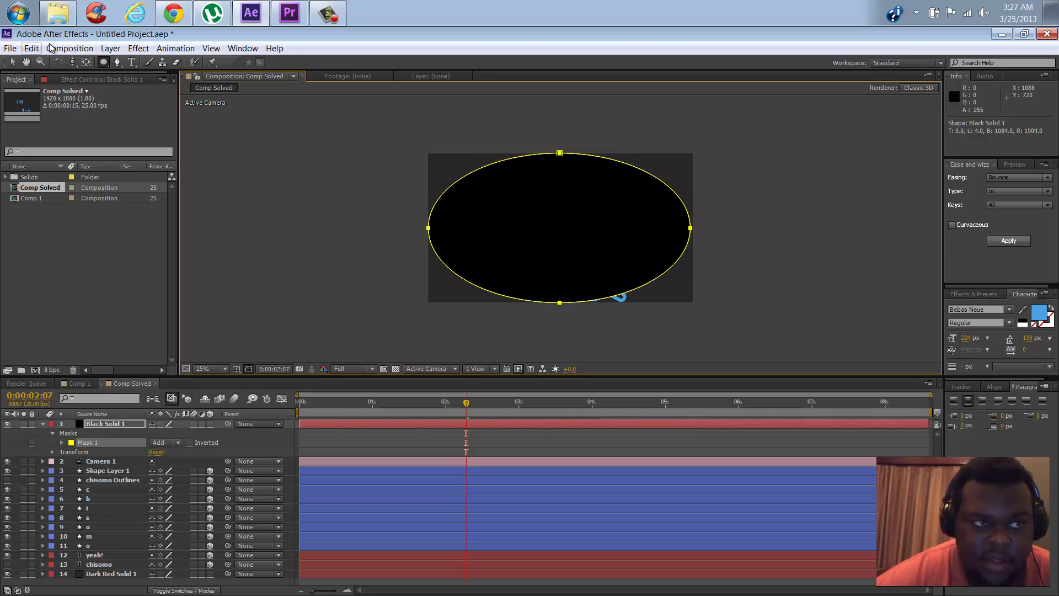
left_click(31, 48)
left_click(61, 63)
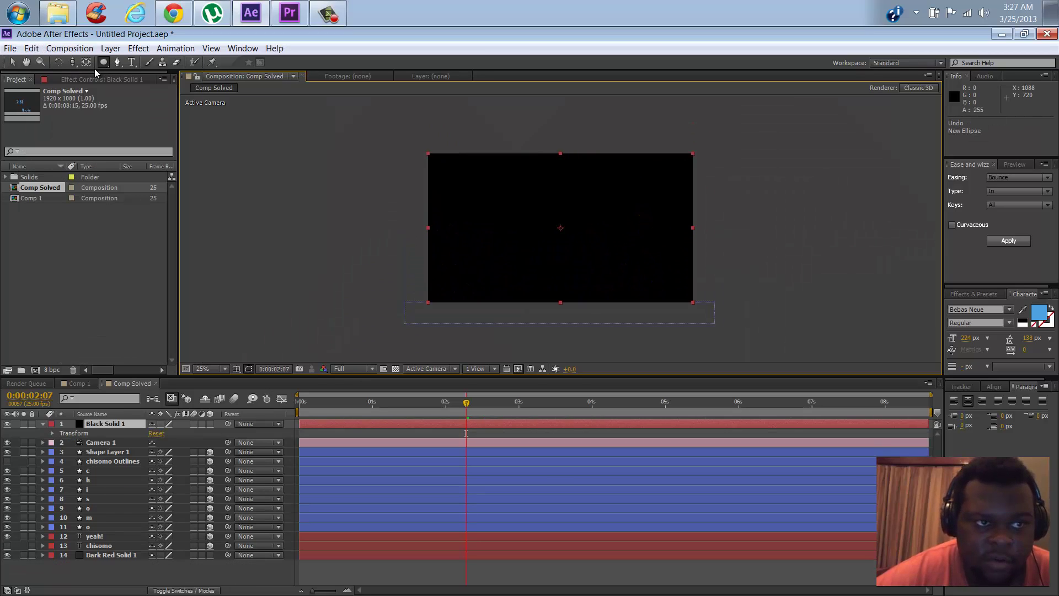
Add an elliptical mask that fills the black solid's full frame and set its mode to Subtract
key("ctrl+shift+z")
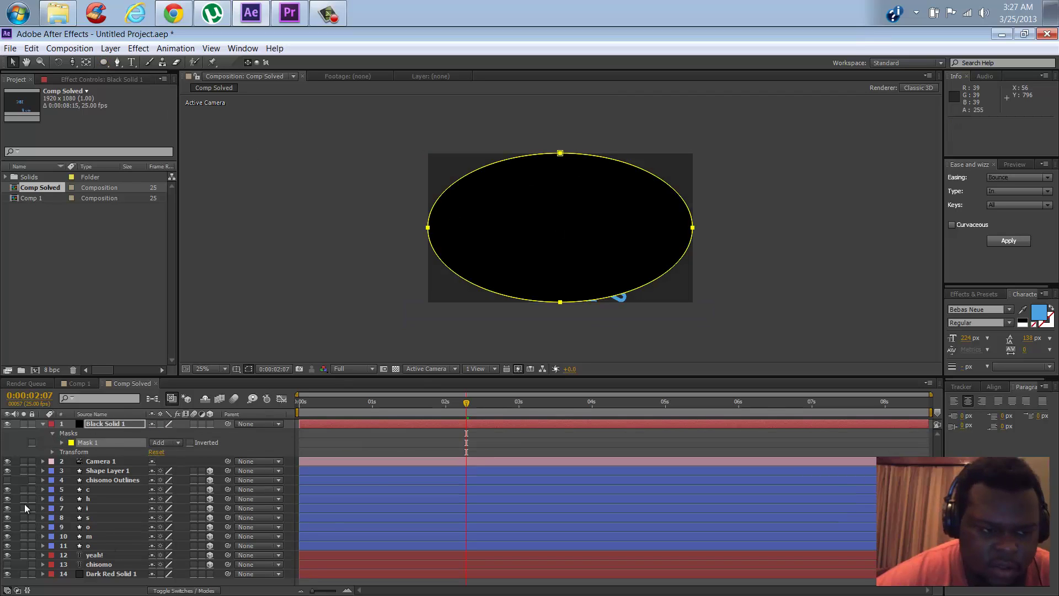
left_click(168, 442)
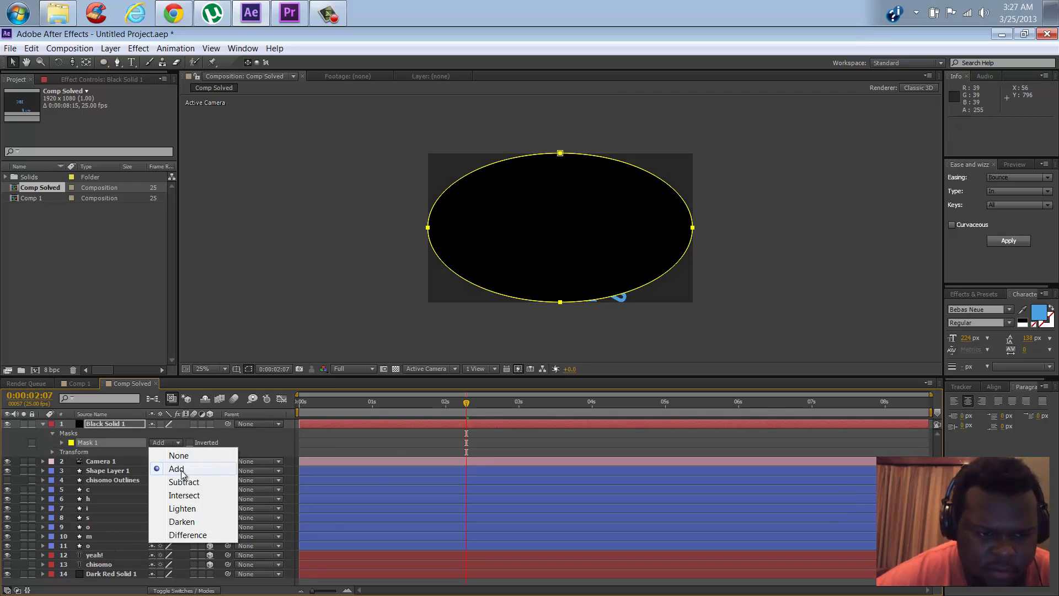
left_click(200, 484)
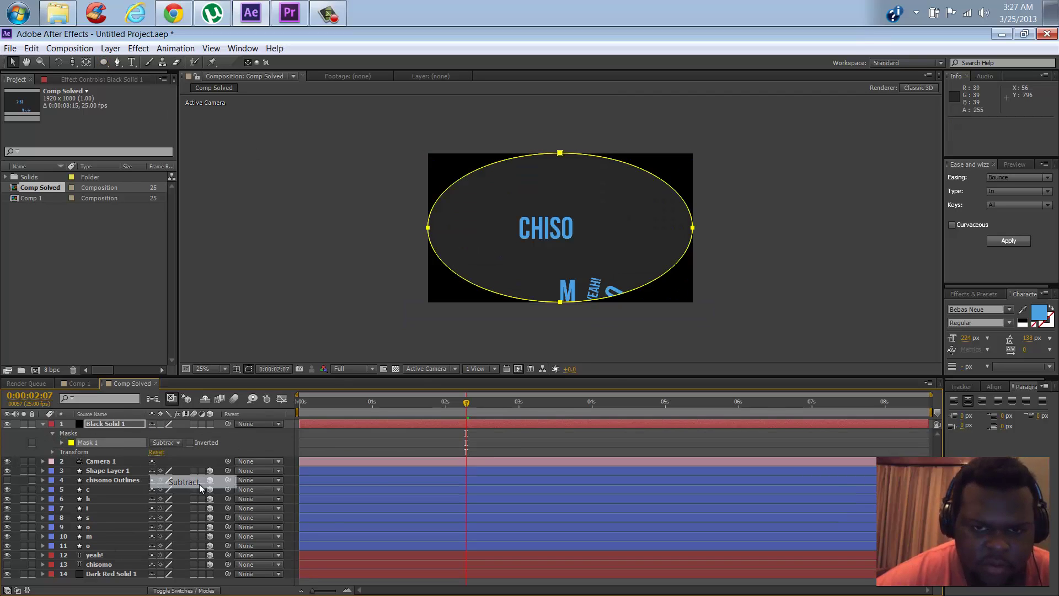
left_click(62, 443)
left_click(62, 442)
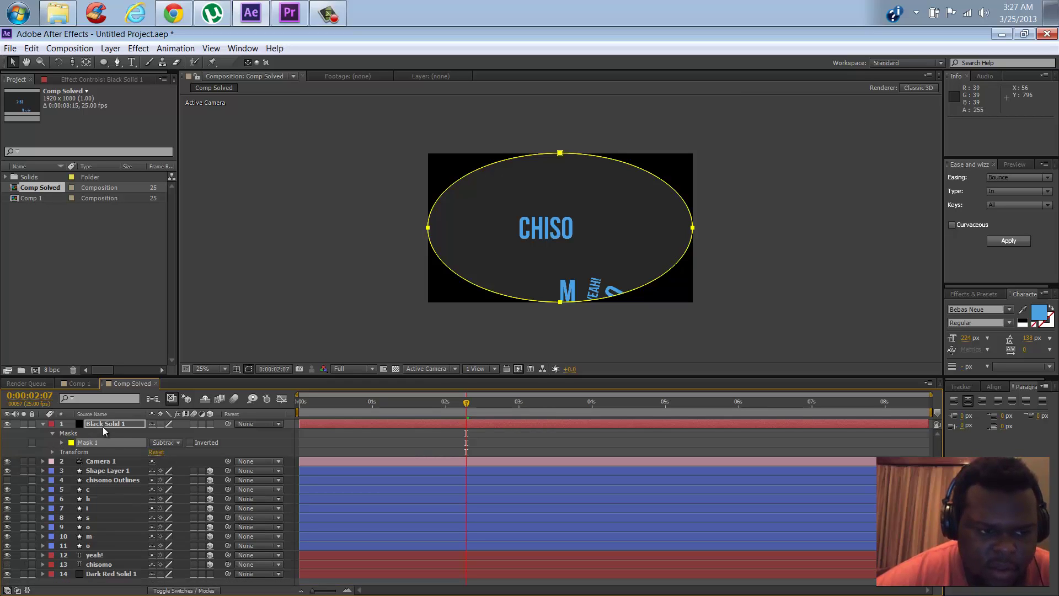
Set the black solid's Mask Feather to 572 pixels and its Mask Expansion to 107 pixels
left_click(102, 425)
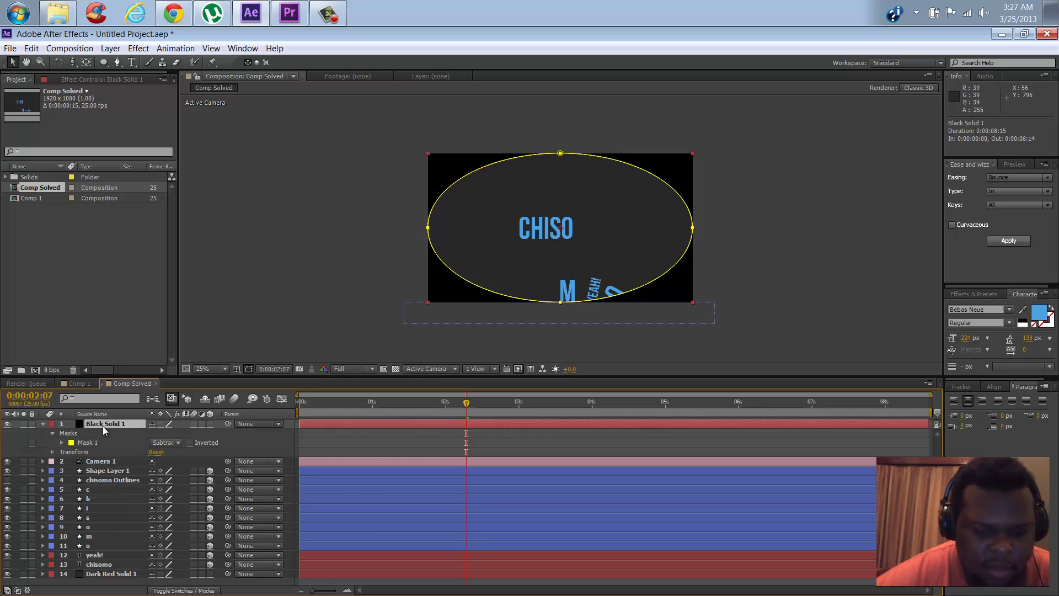
left_click(62, 443)
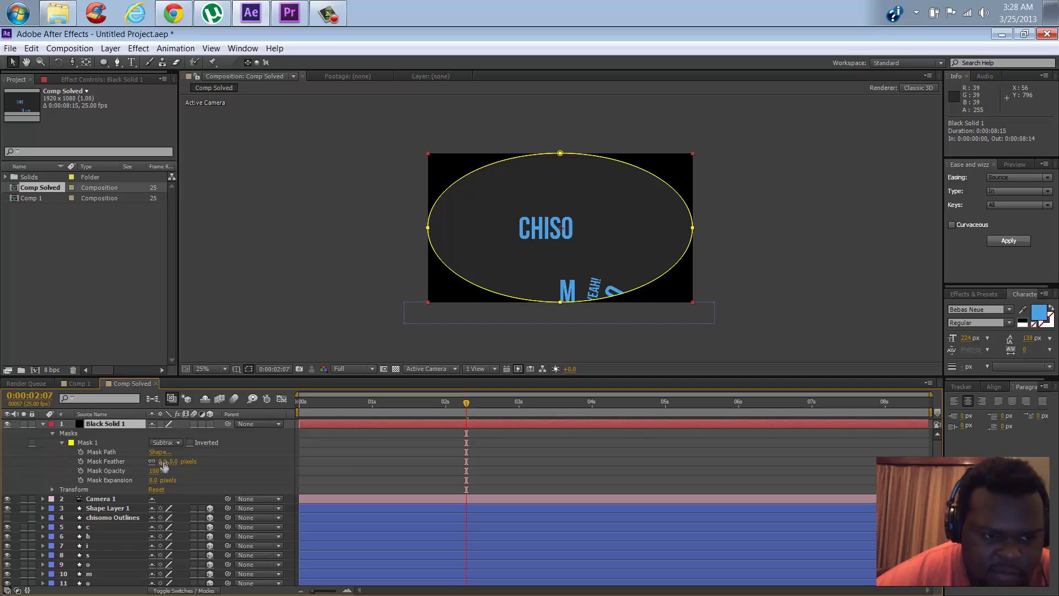
left_click_drag(163, 465, 461, 462)
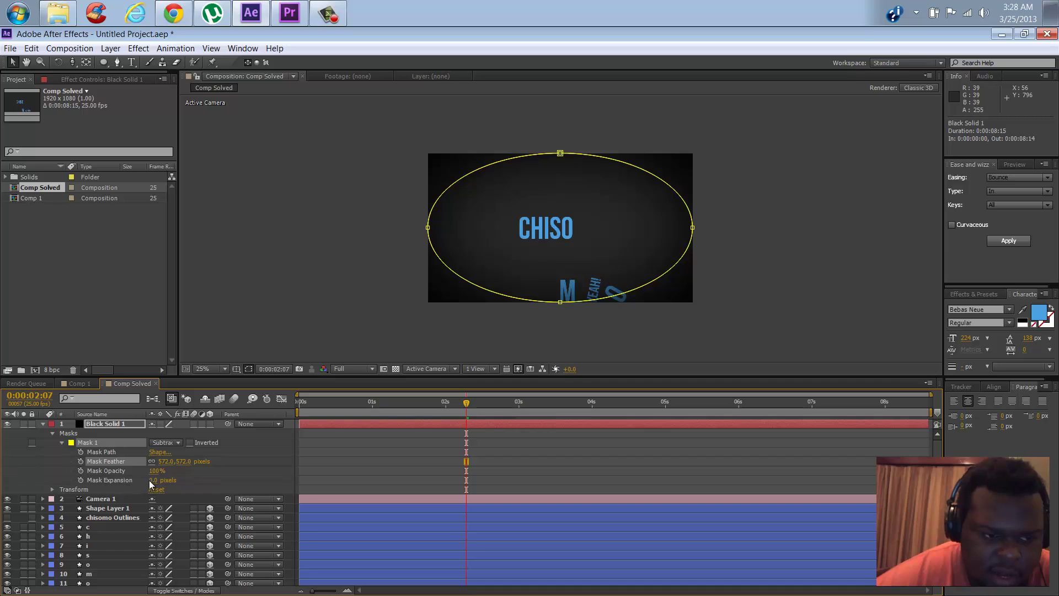
mouse_move(153, 480)
left_mouse_down()
mouse_move(142, 479)
mouse_move(209, 475)
left_mouse_up()
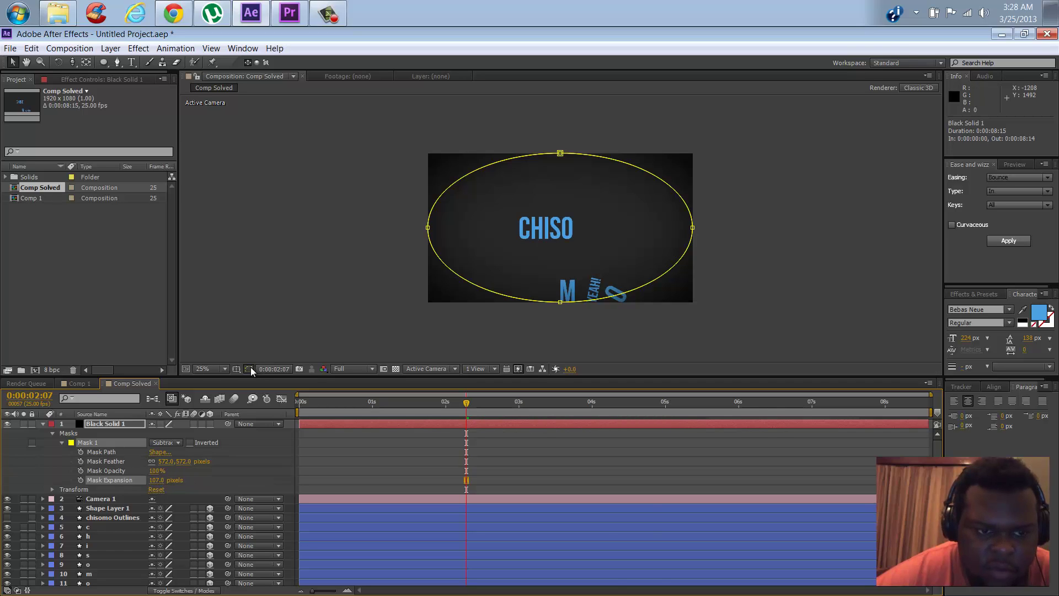
left_click(319, 341)
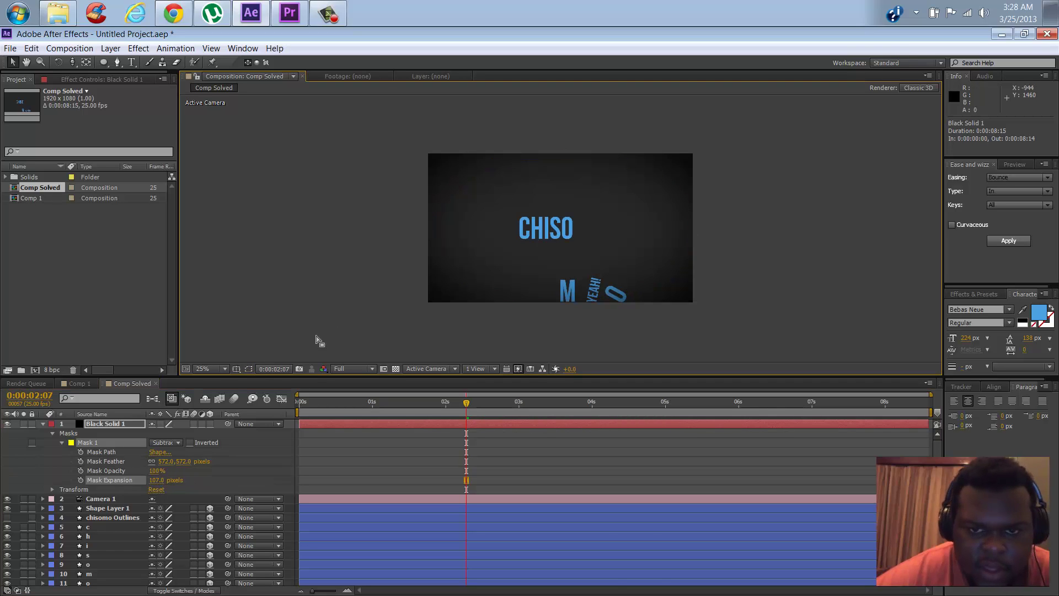
Lower the ellipse mask's opacity to 46%, deselect everything and collapse the black solid's properties
left_click(462, 423)
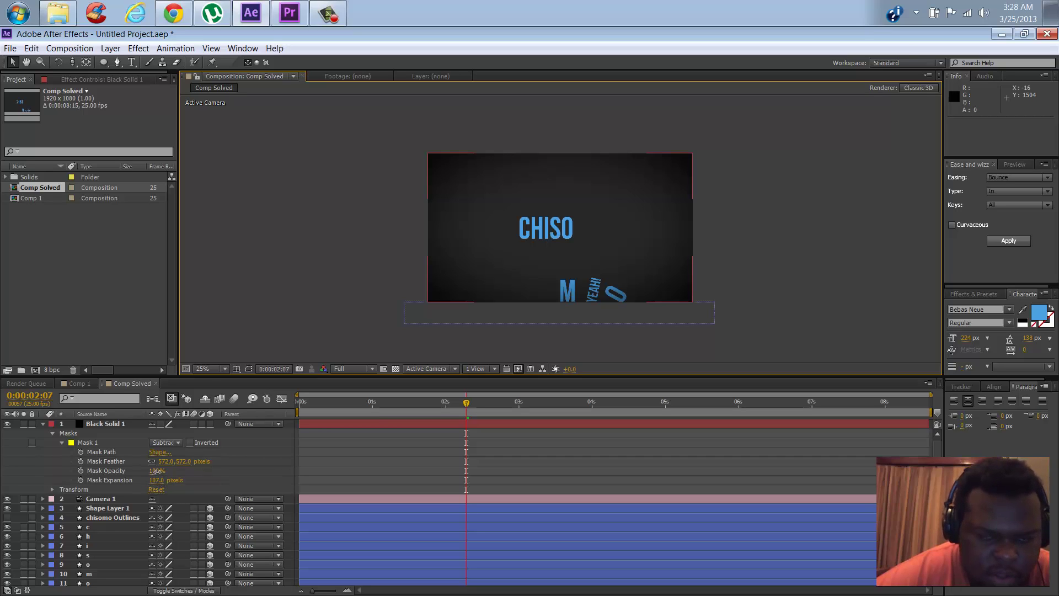
left_click_drag(157, 471, 135, 480)
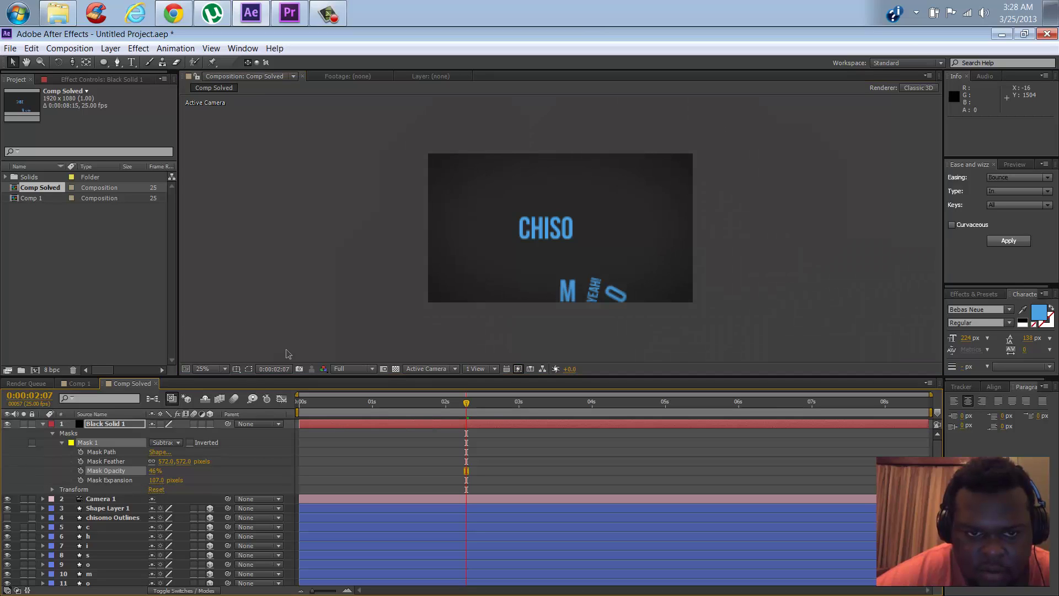
left_click(294, 342)
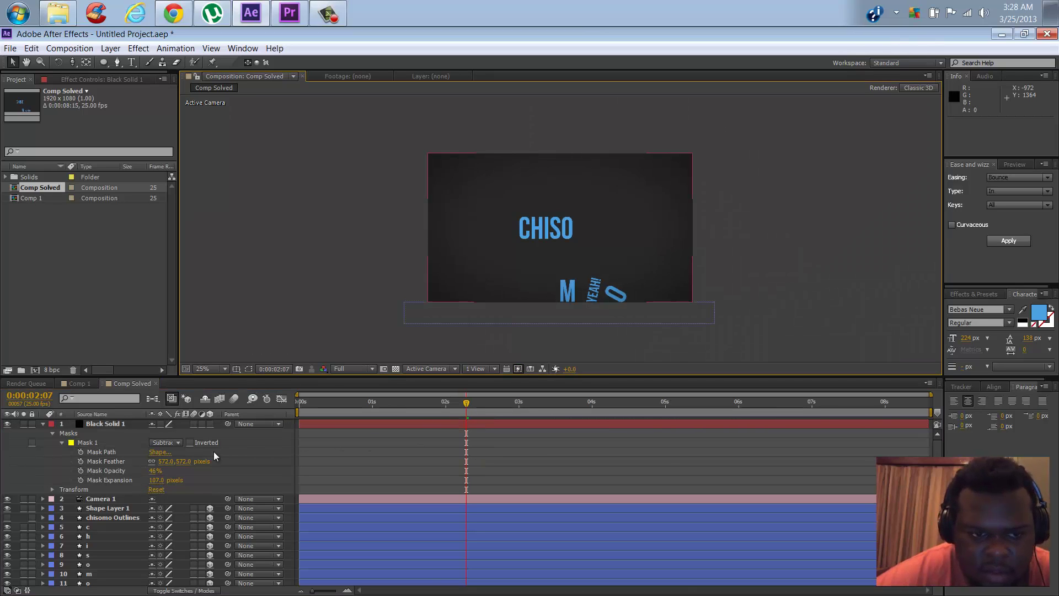
left_click(42, 424)
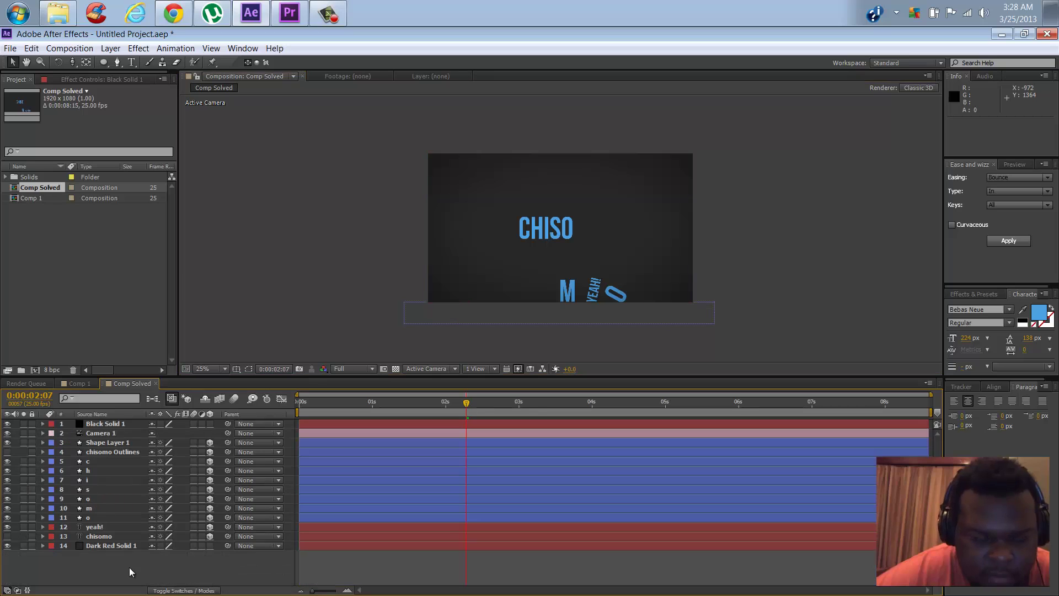
Move the current time to 0:00:03:03 and reveal the keyframes of letter layers c, h, i, s and o
left_click_drag(326, 405, 524, 425)
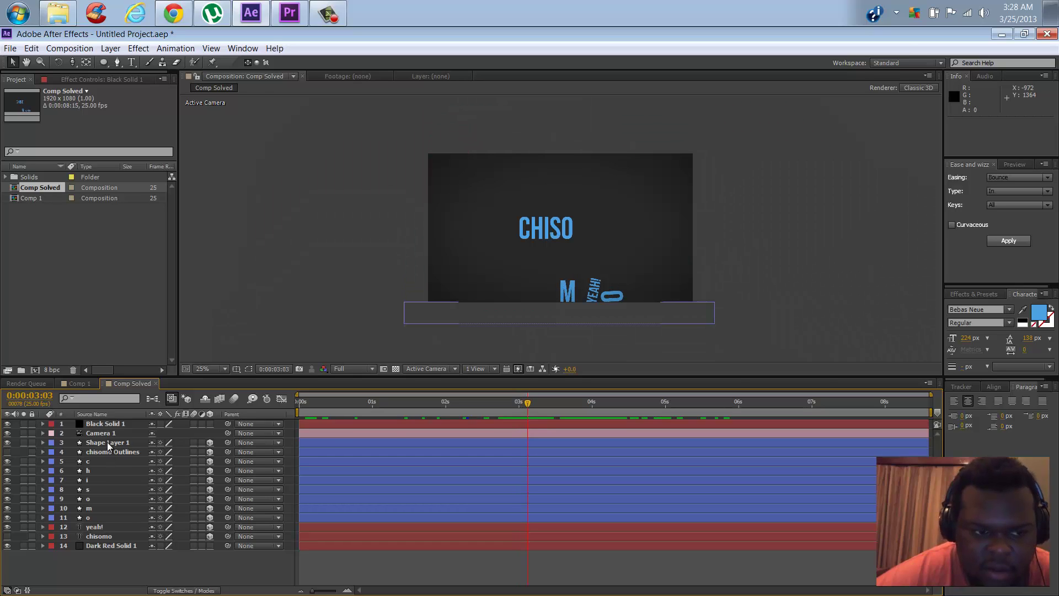
left_click(104, 469)
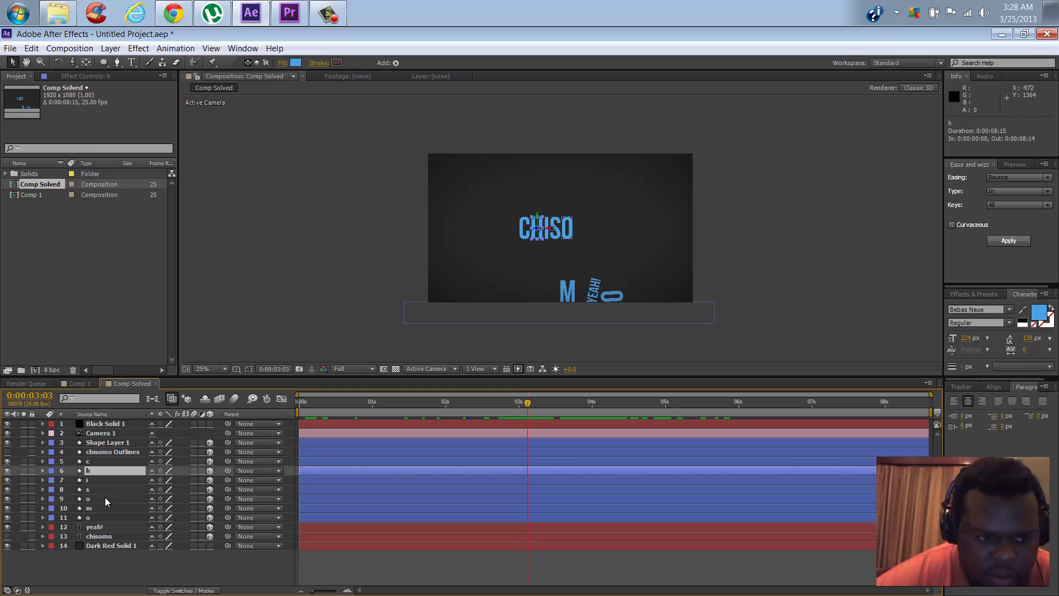
left_click(104, 497)
left_click(111, 465, "shift")
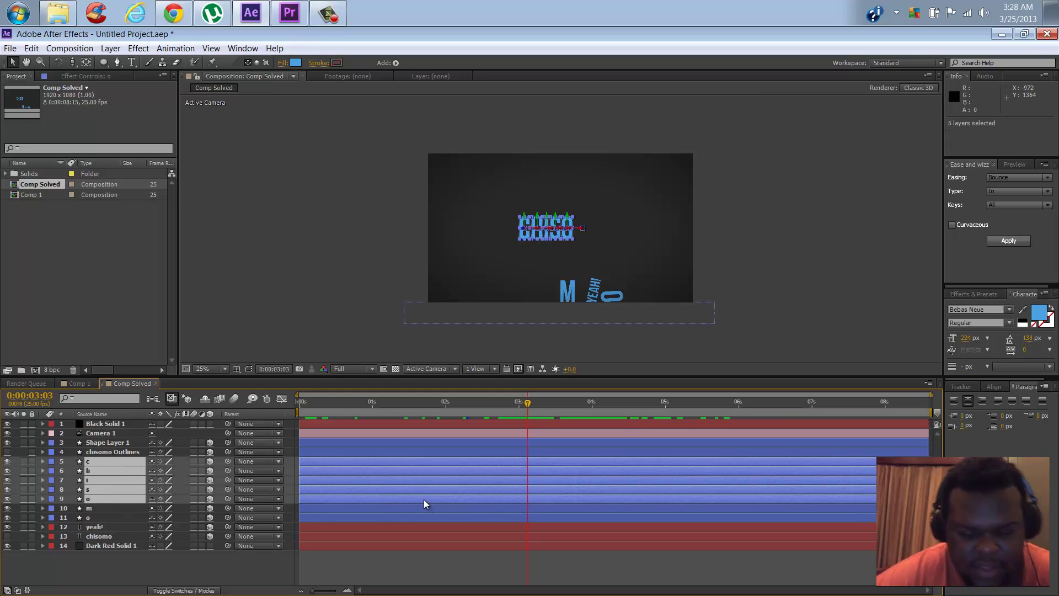
key("u")
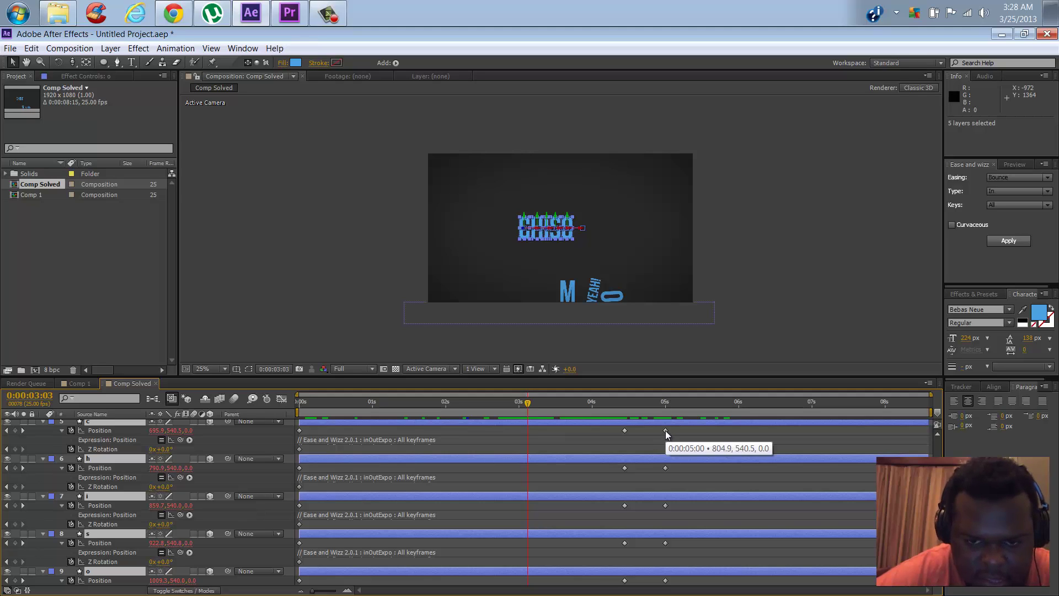
Shift the last two Position keyframes of c, h, i, s and o together so each pair starts at 0:00:03:03, and scrub through the move
scroll(818, 452, "up", 2)
scroll(818, 453, "up", 1)
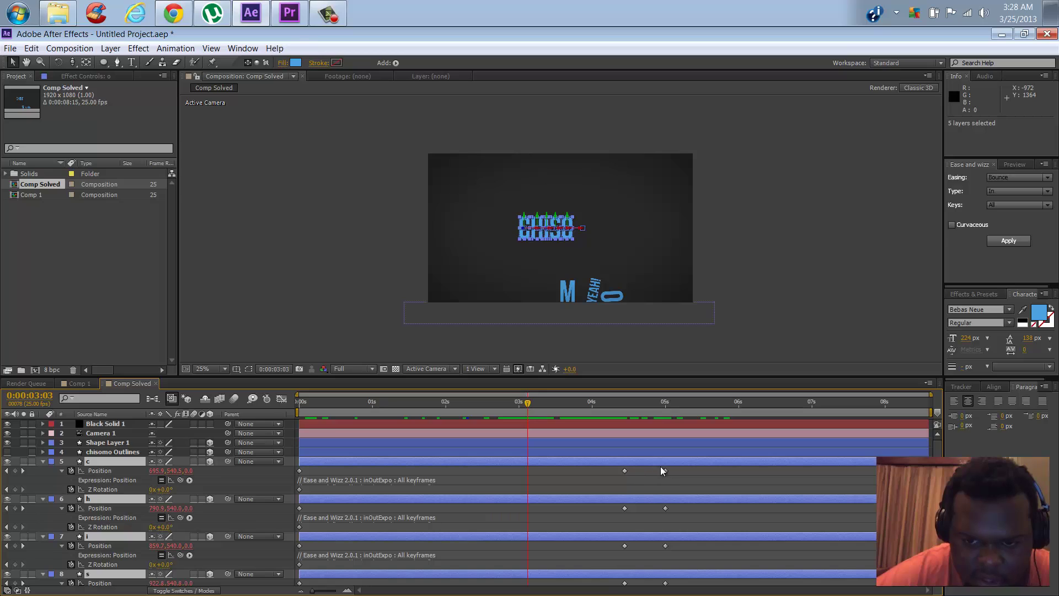
mouse_move(665, 470)
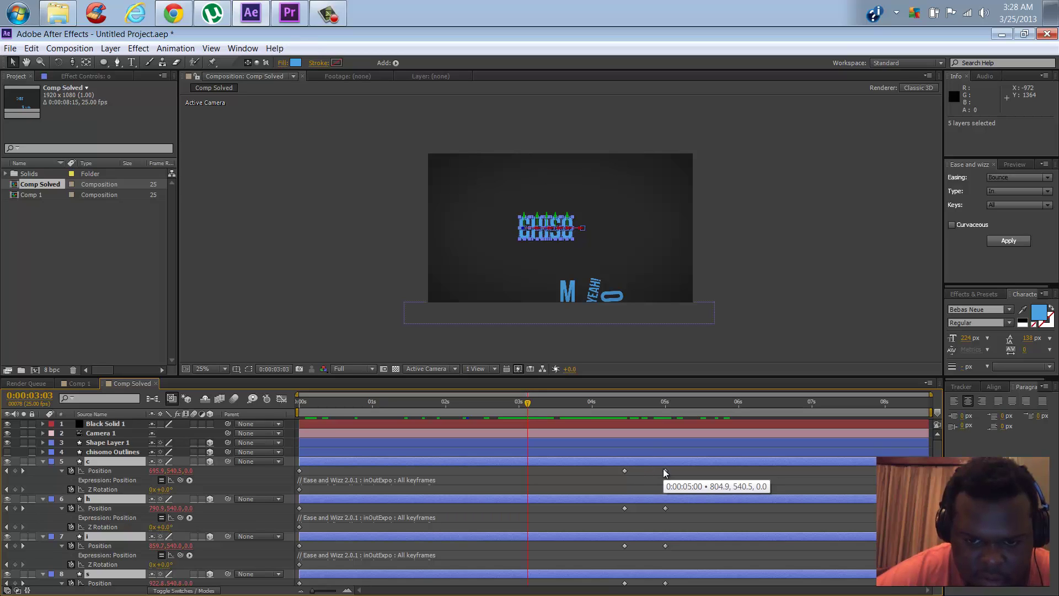
left_click(625, 471)
left_click(664, 472, "shift")
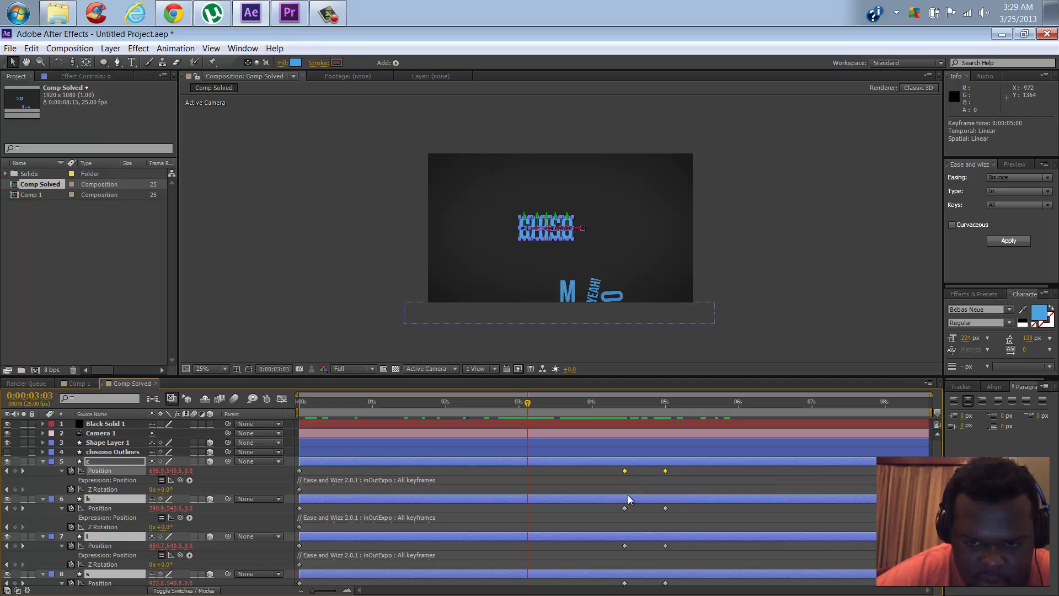
left_click(626, 508, "shift")
left_click(665, 508, "shift")
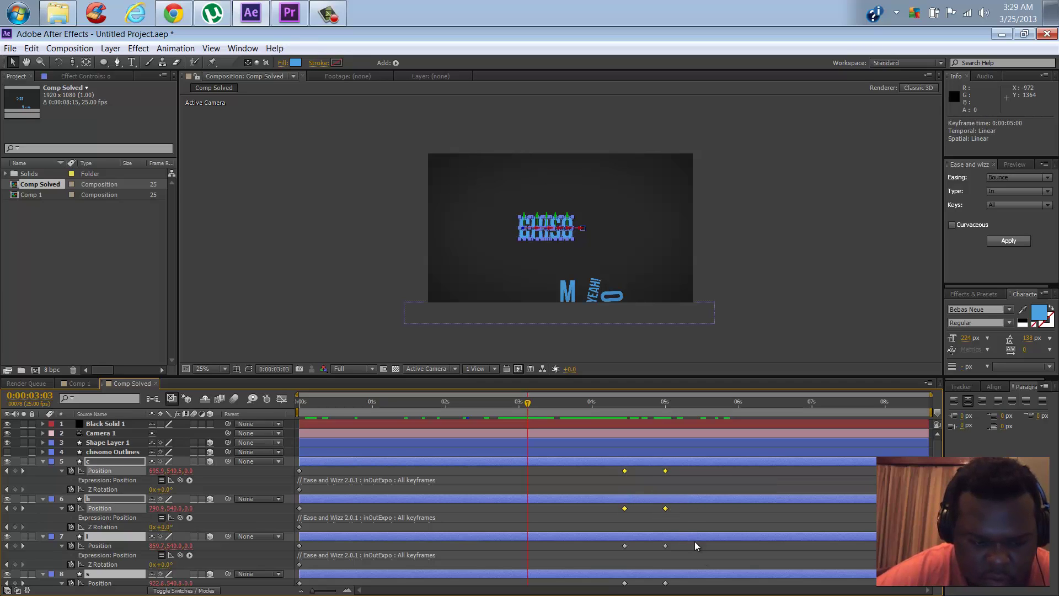
left_click(624, 546, "shift")
left_click(666, 546, "shift")
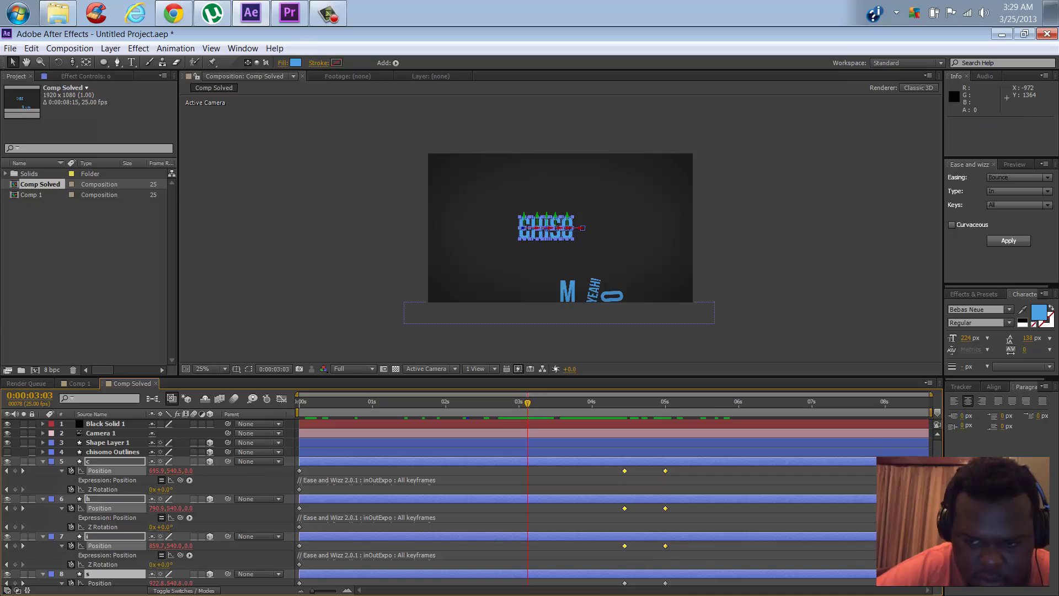
scroll(762, 540, "down", 3)
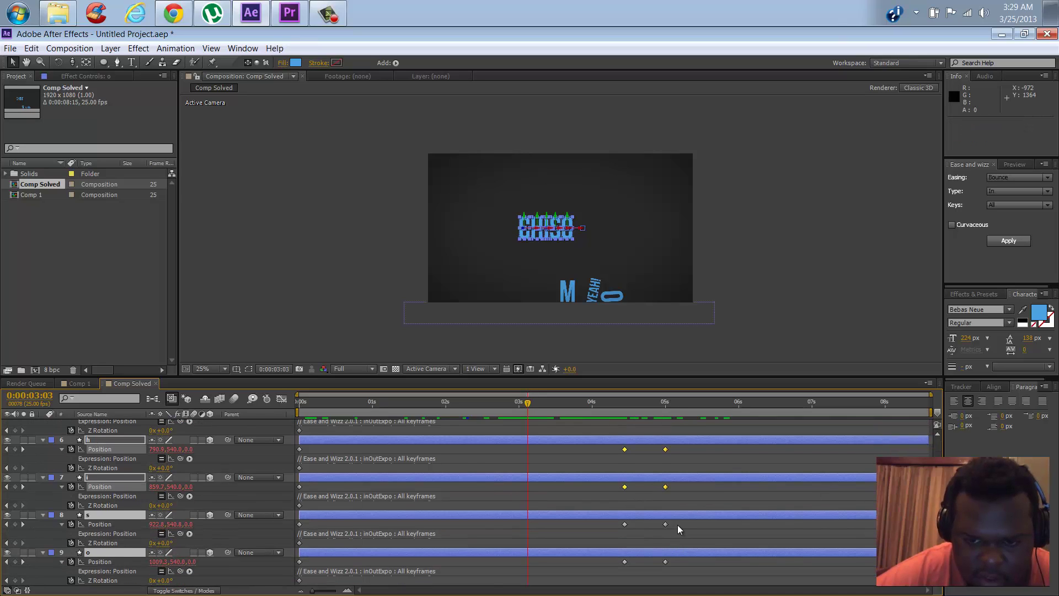
left_click(624, 524, "shift")
left_click(665, 562, "shift")
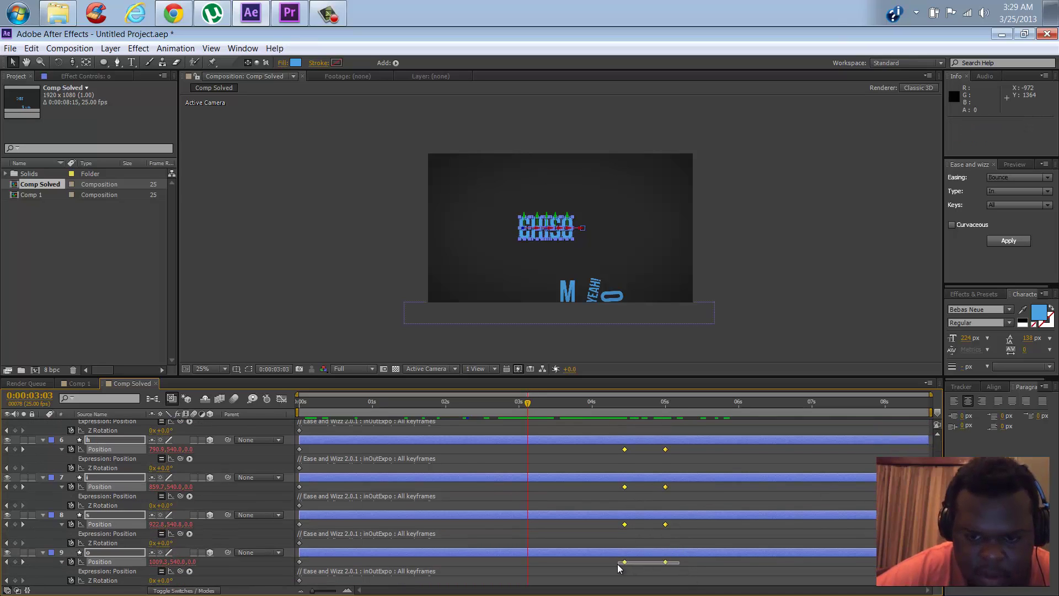
left_click(624, 562, "shift")
scroll(625, 562, "down", 2)
scroll(623, 472, "up", 5)
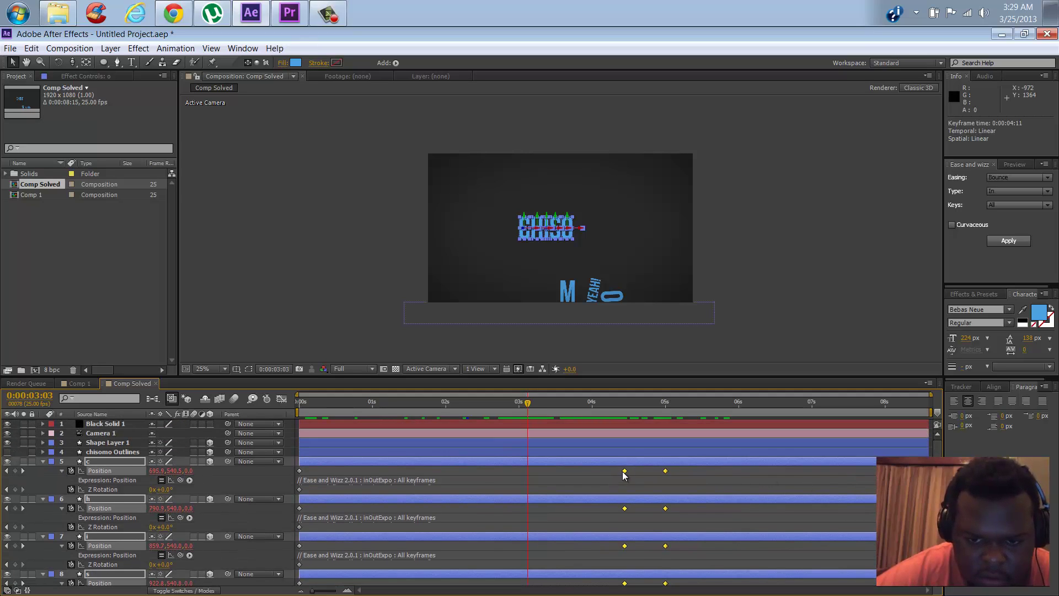
left_click_drag(622, 471, 525, 472)
left_click_drag(530, 409, 590, 413)
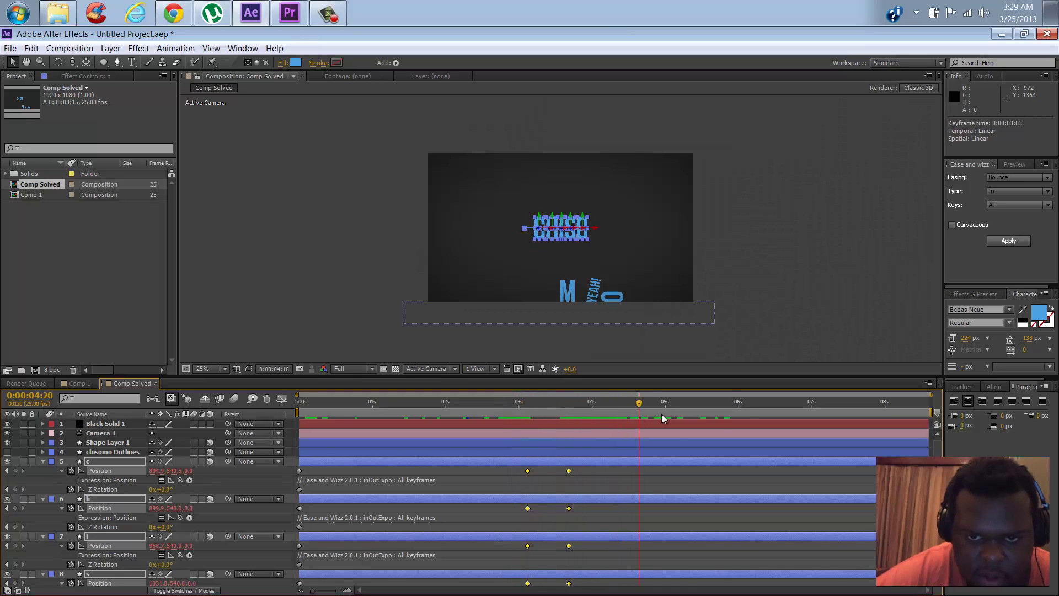
left_click_drag(662, 414, 531, 413)
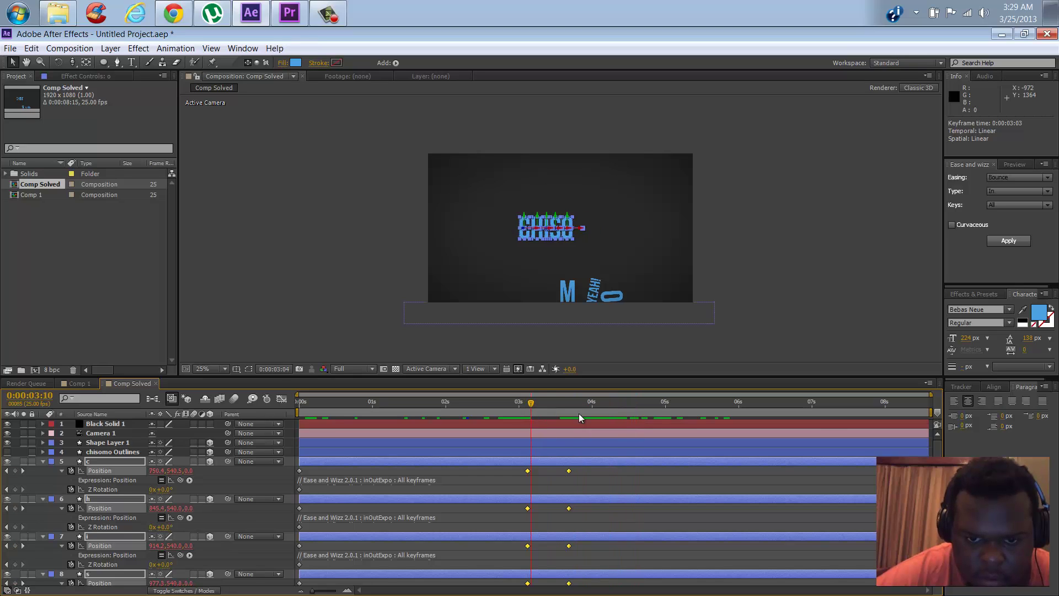
Collapse the letter layers' properties and reveal Camera 1's Position keyframes
left_click(629, 414)
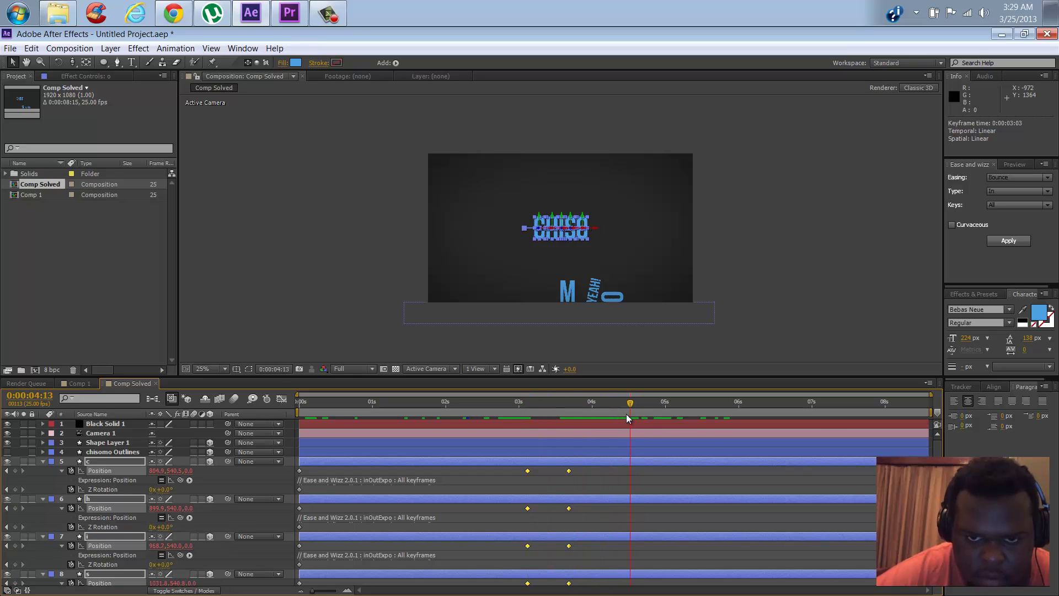
left_click(42, 462)
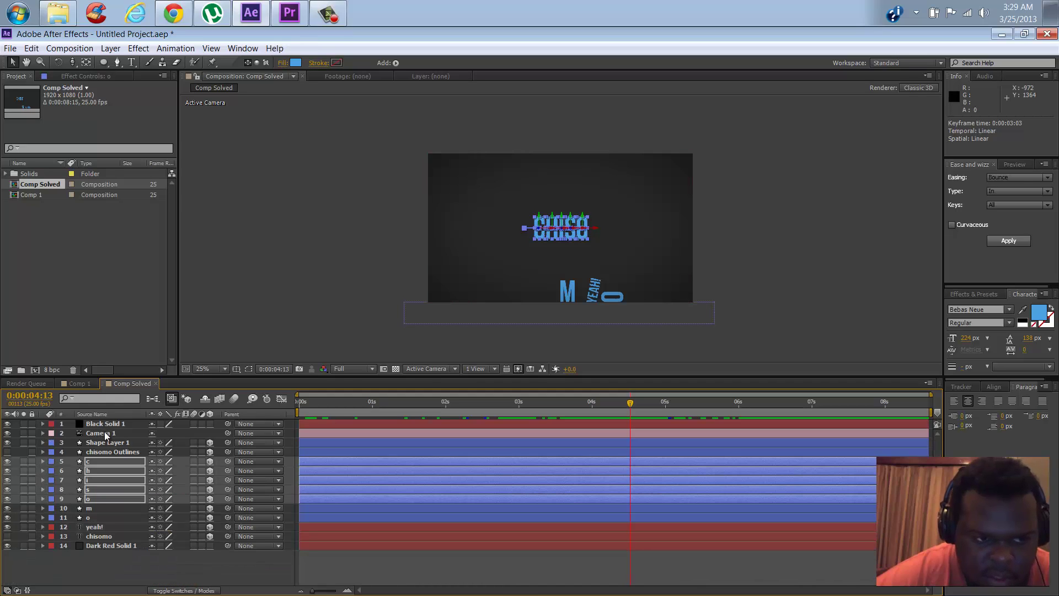
left_click(104, 434)
key("p")
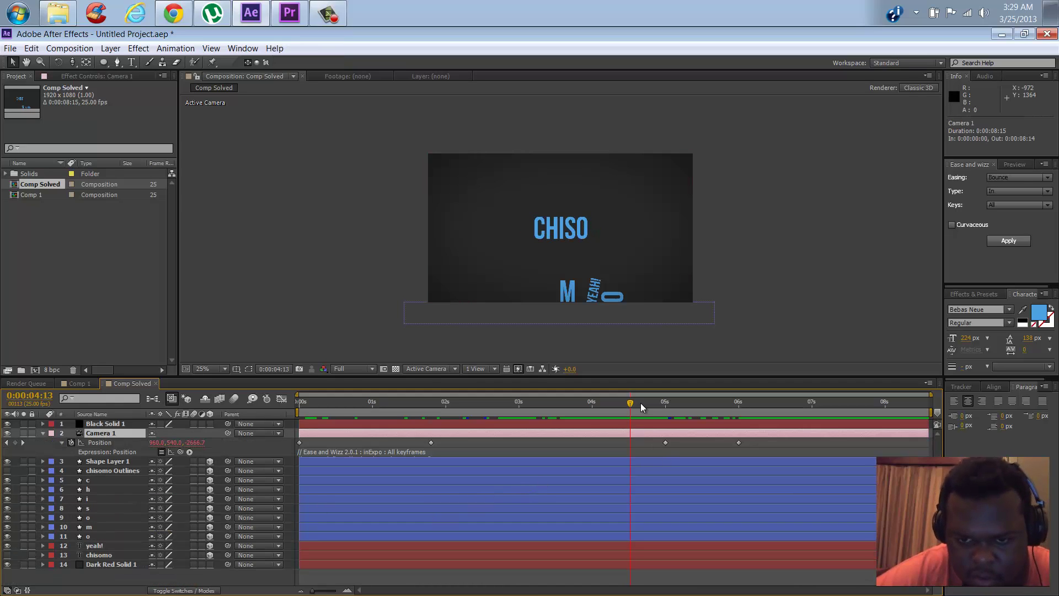
Shift Camera 1's last two Position keyframes together so the pair starts at 0:00:04:12, and preview the animation
left_click_drag(640, 402, 593, 419)
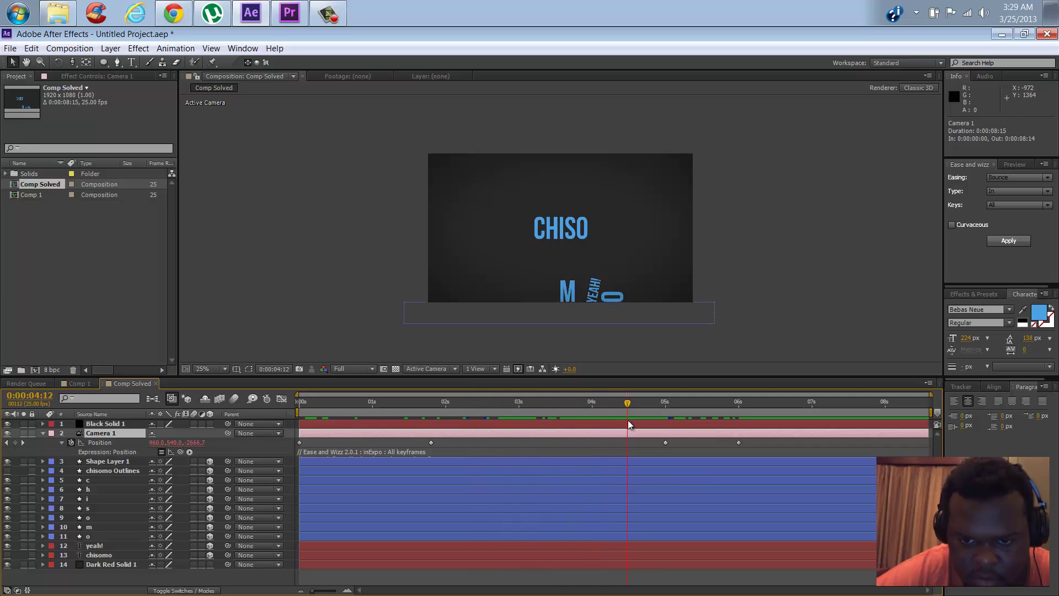
left_click_drag(631, 421, 631, 423)
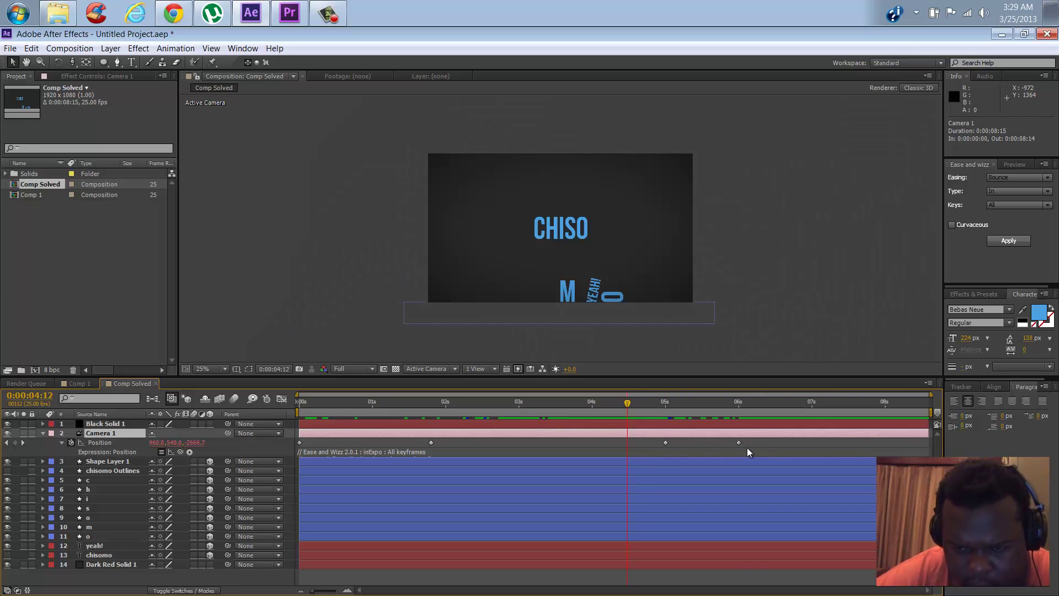
left_click_drag(748, 441, 625, 442)
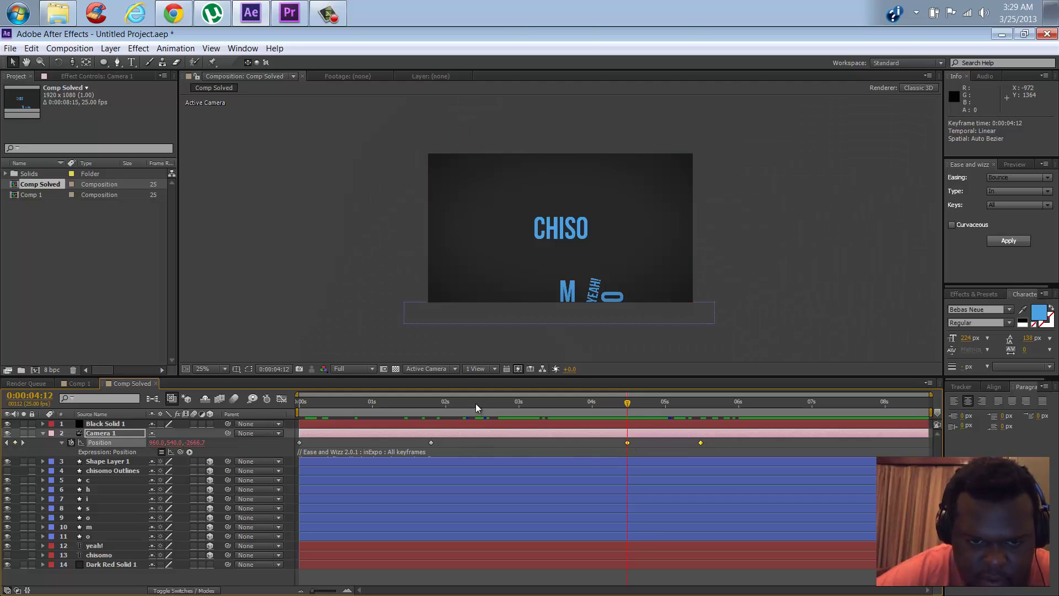
key("space")
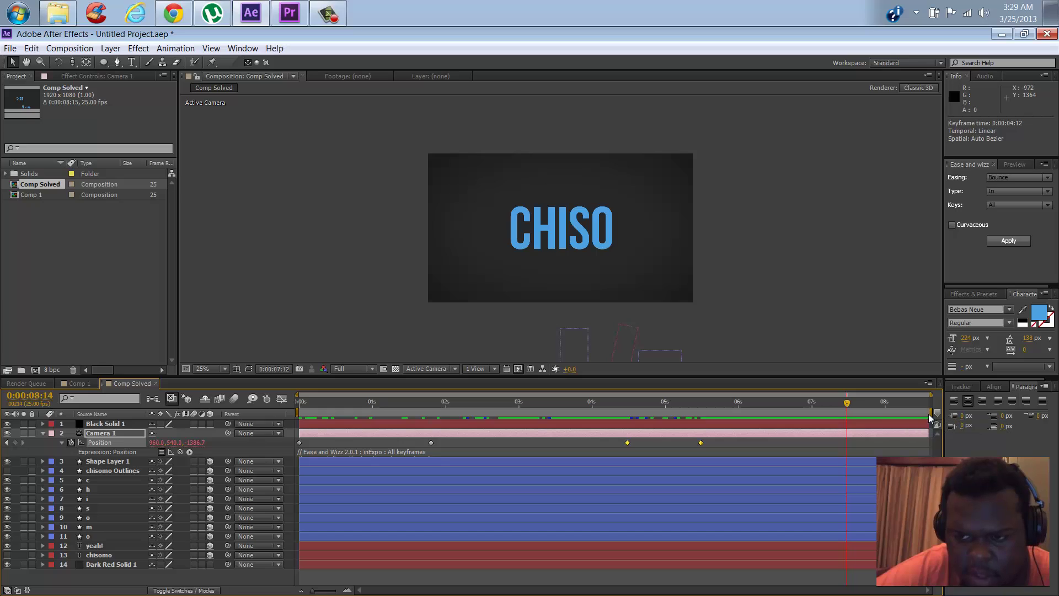
End the work area at 0:00:06:24, trim the composition to it, preview the result and collapse Camera 1's properties
left_click_drag(927, 418, 814, 420)
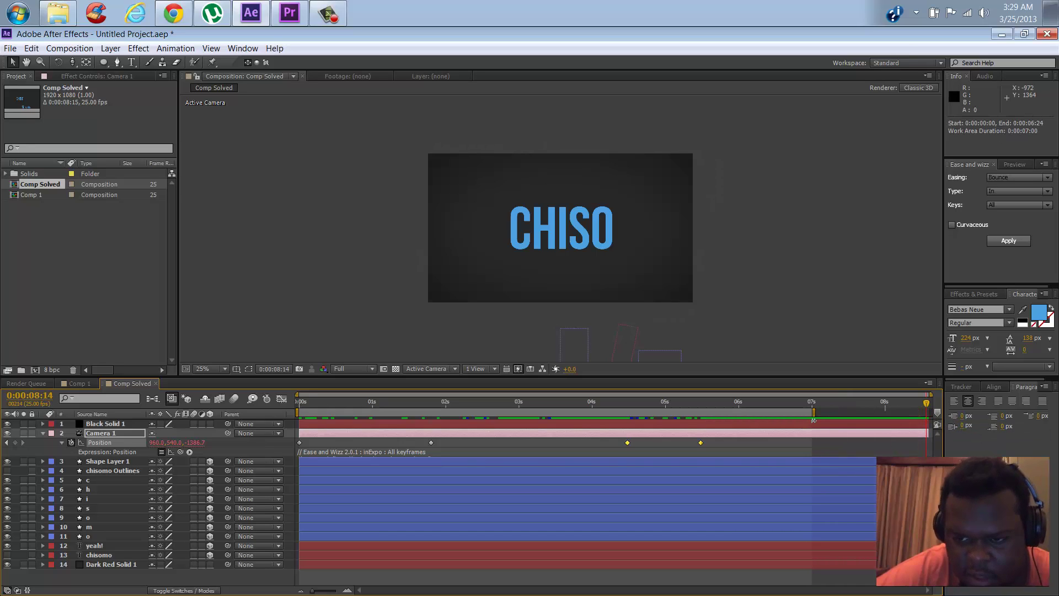
right_click(806, 413)
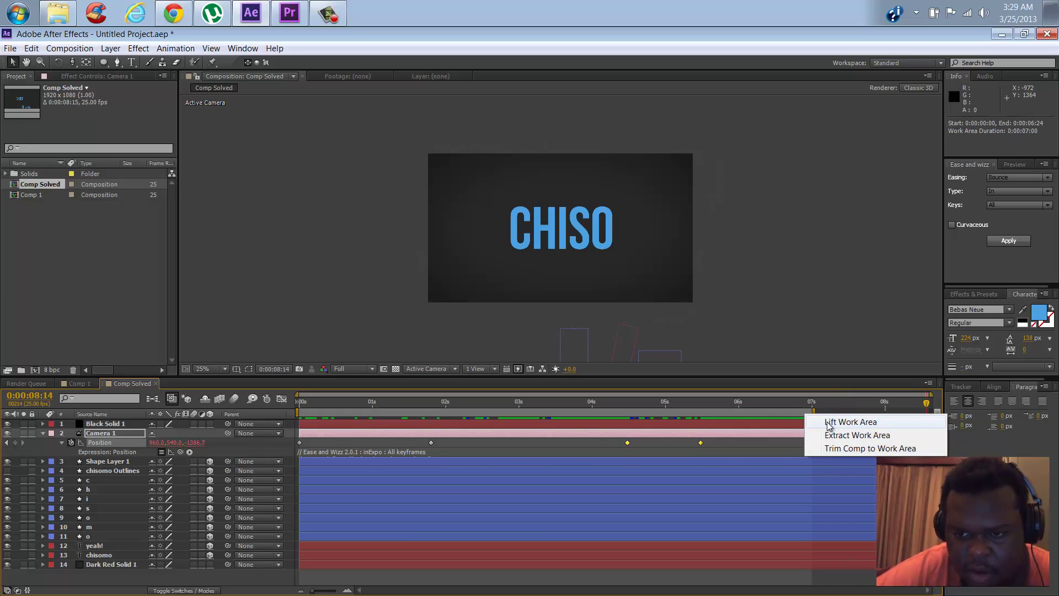
left_click(860, 449)
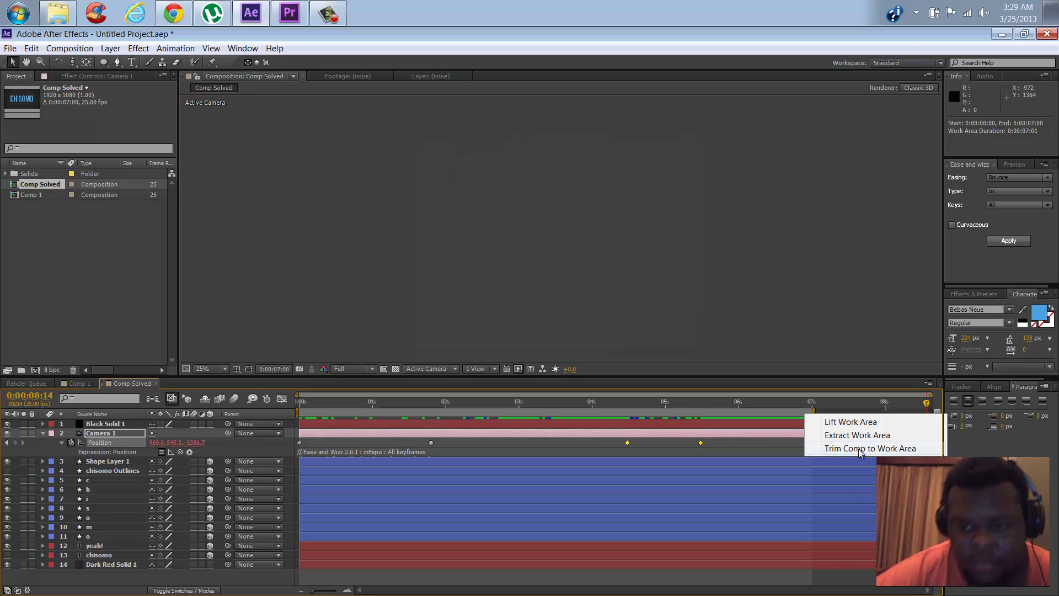
key("space")
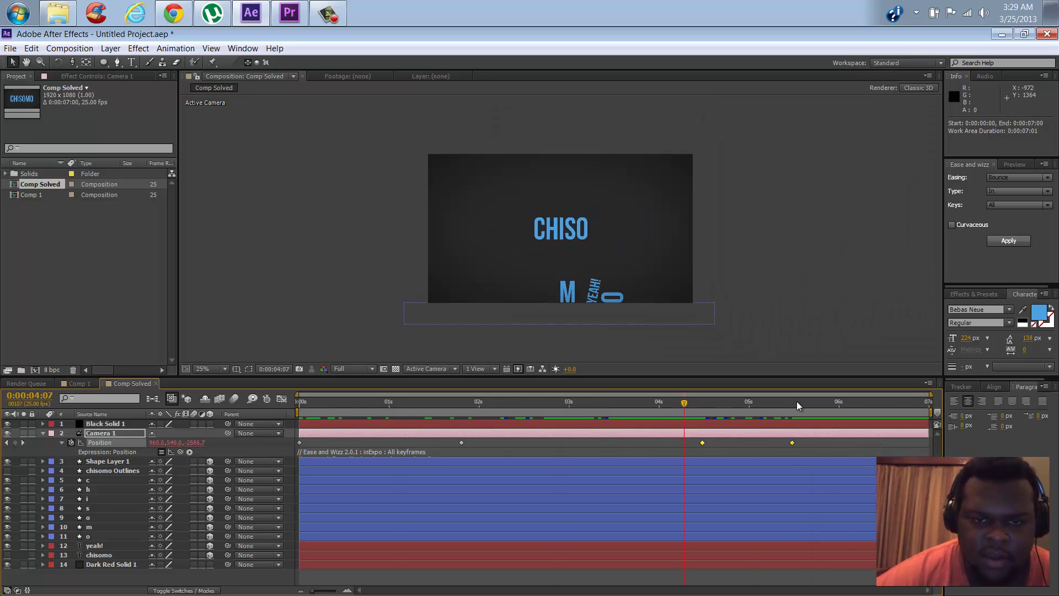
left_click_drag(665, 409, 350, 413)
left_click(43, 433)
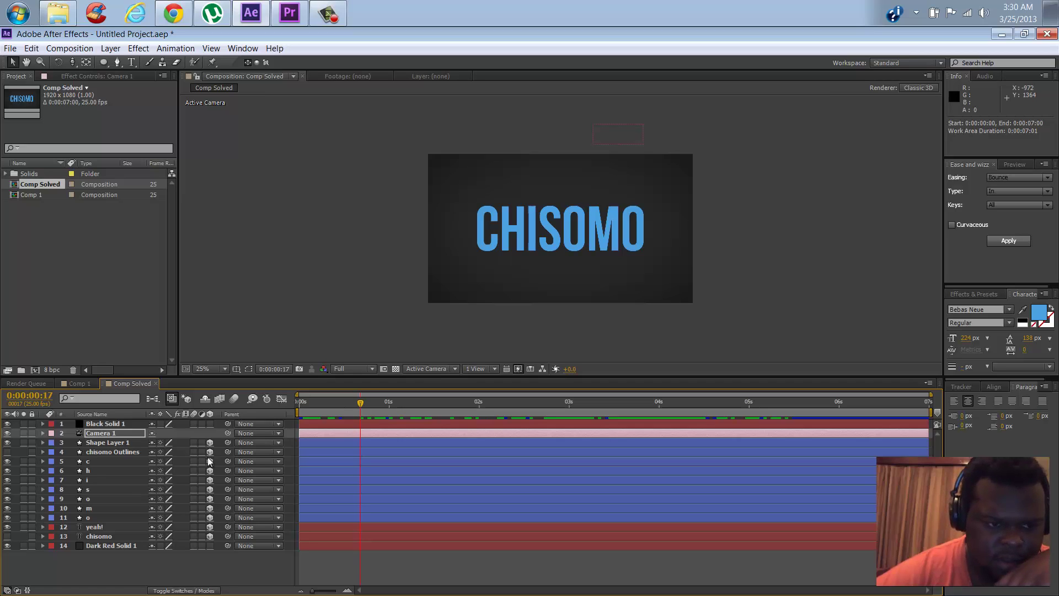
Change the fill color of the yeah! text layer to light gray and return to the first frame
left_click_drag(355, 403, 400, 415)
left_click(99, 527)
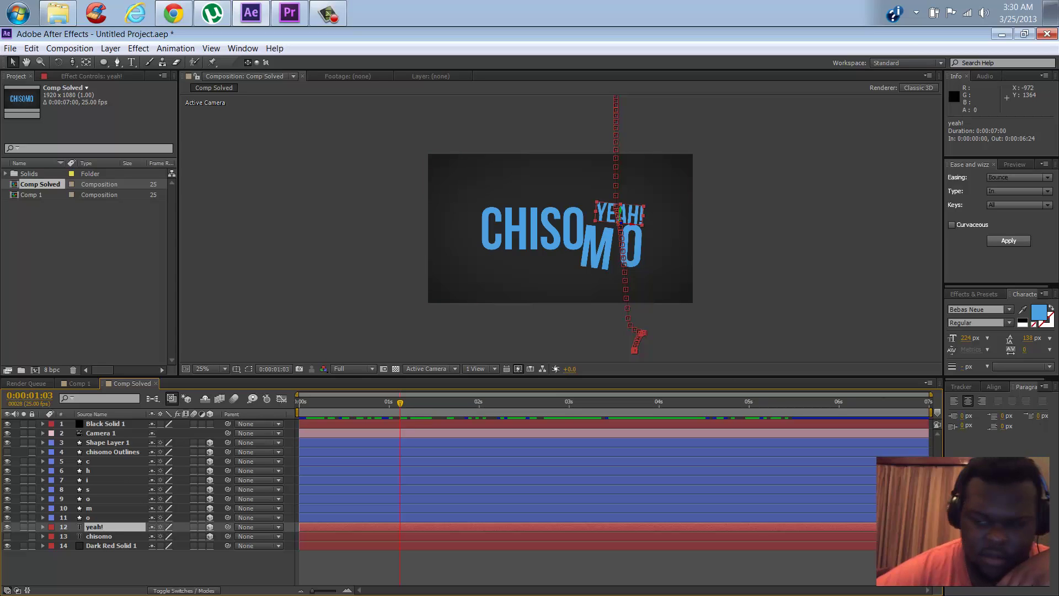
left_click(1040, 312)
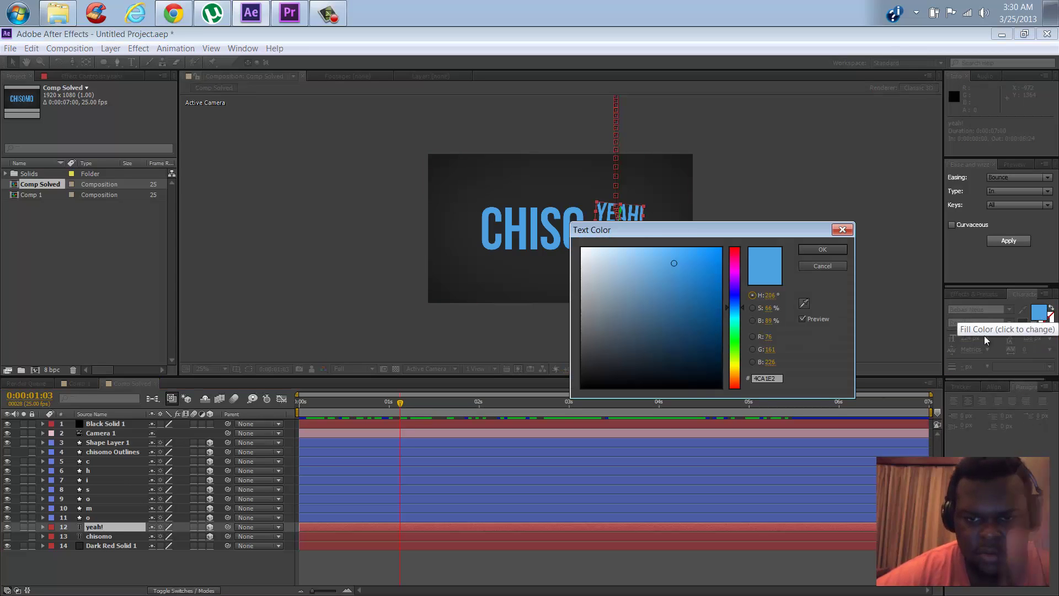
left_click_drag(683, 233, 853, 229)
left_click(776, 281)
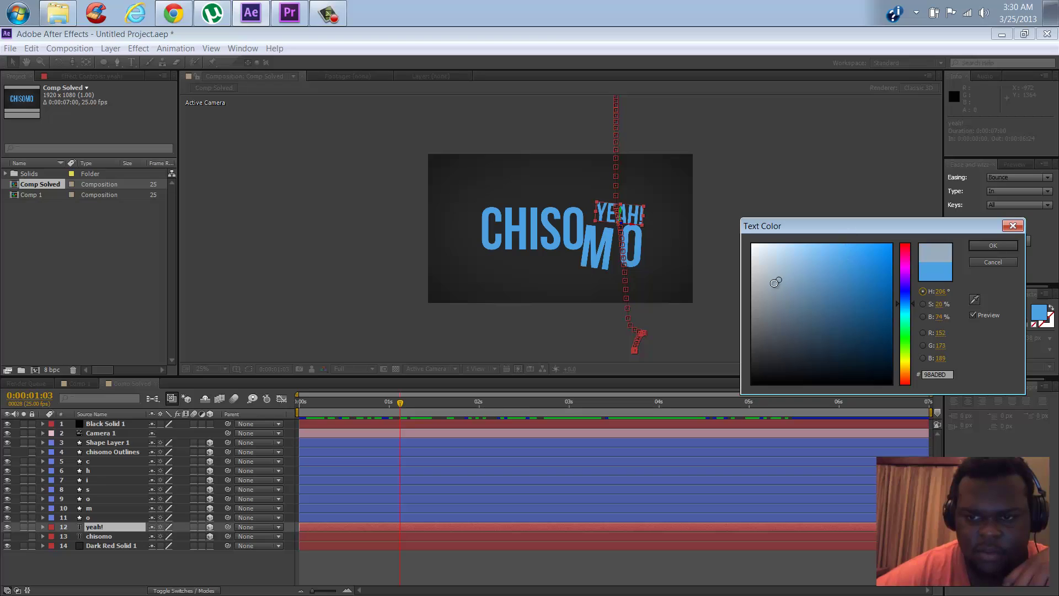
left_click(796, 267)
left_click_drag(795, 279, 751, 282)
left_click(993, 245)
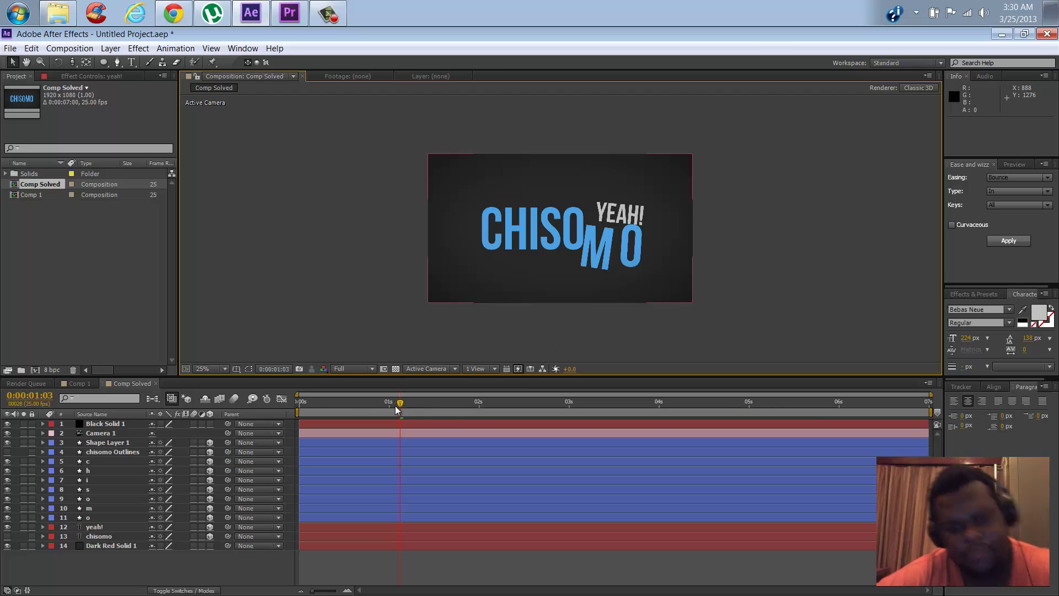
left_click_drag(319, 402, 251, 410)
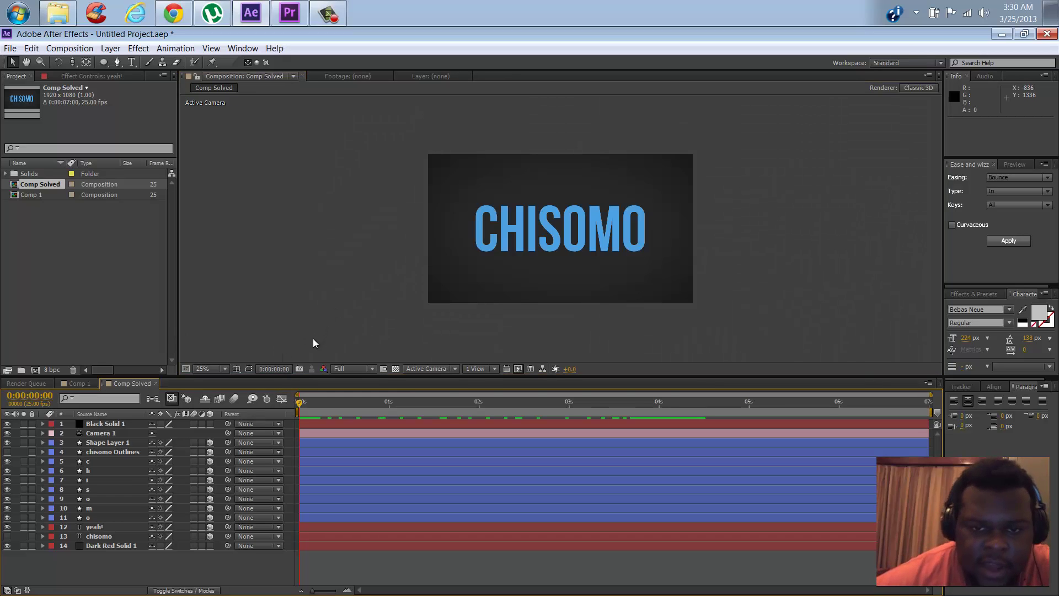
Add the expression wiggle(0.5,1) to Camera 1's Orientation and scrub through the resulting camera motion
left_click(111, 424)
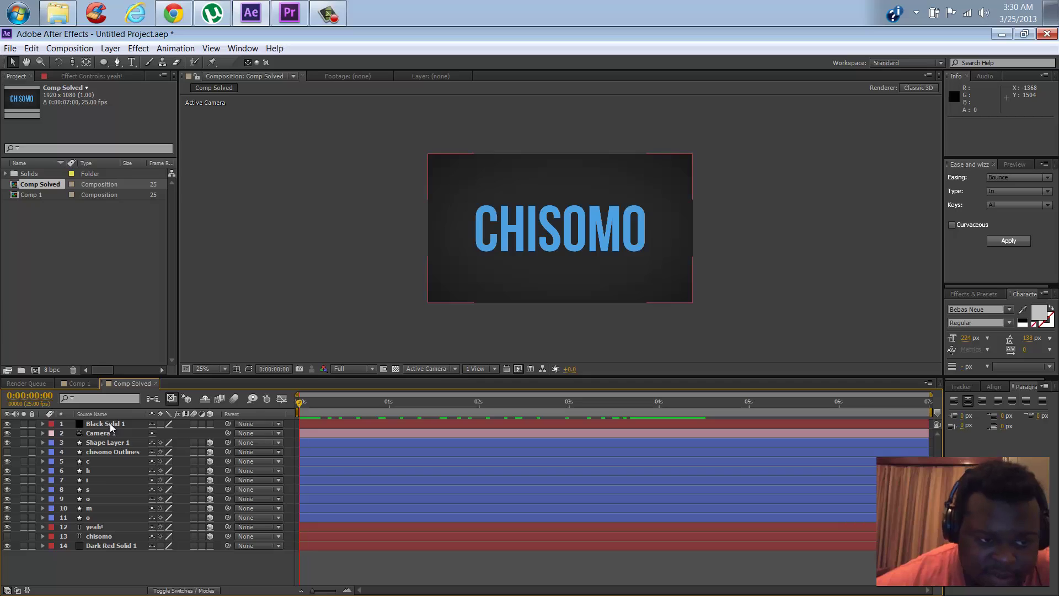
left_click(108, 432)
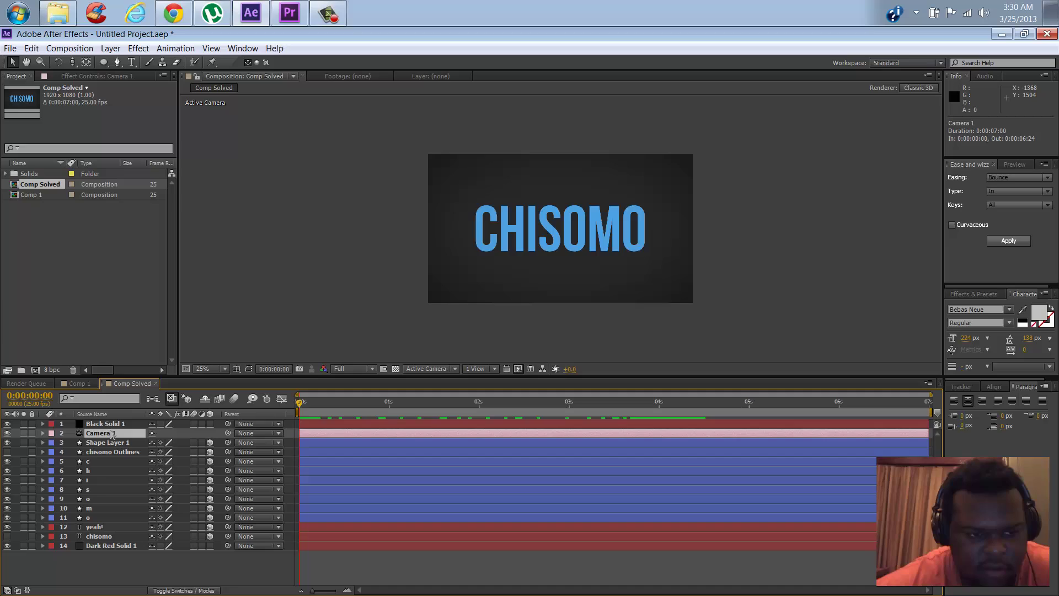
key("End")
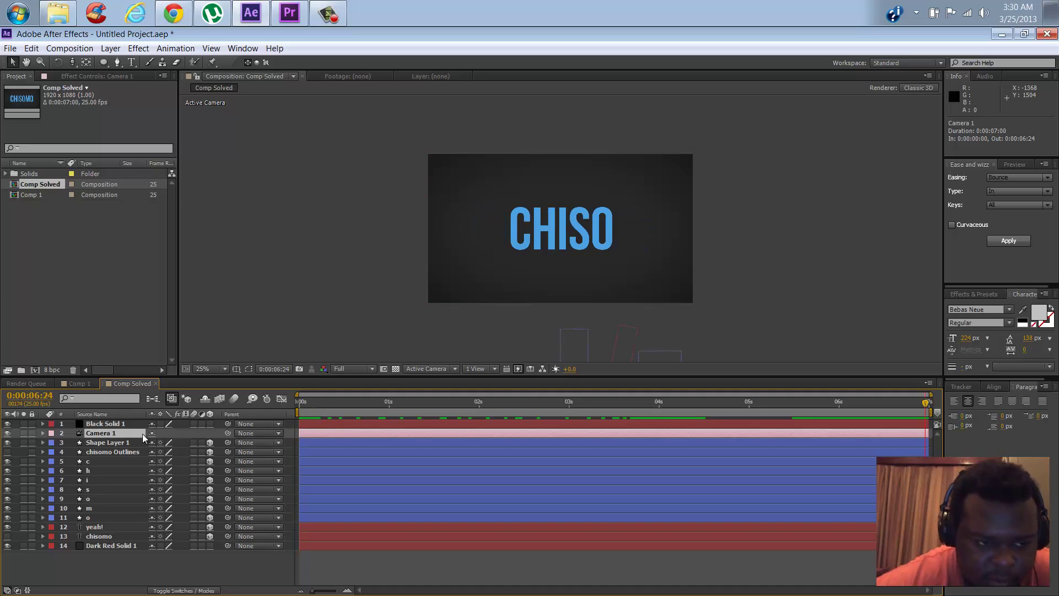
left_click(92, 435)
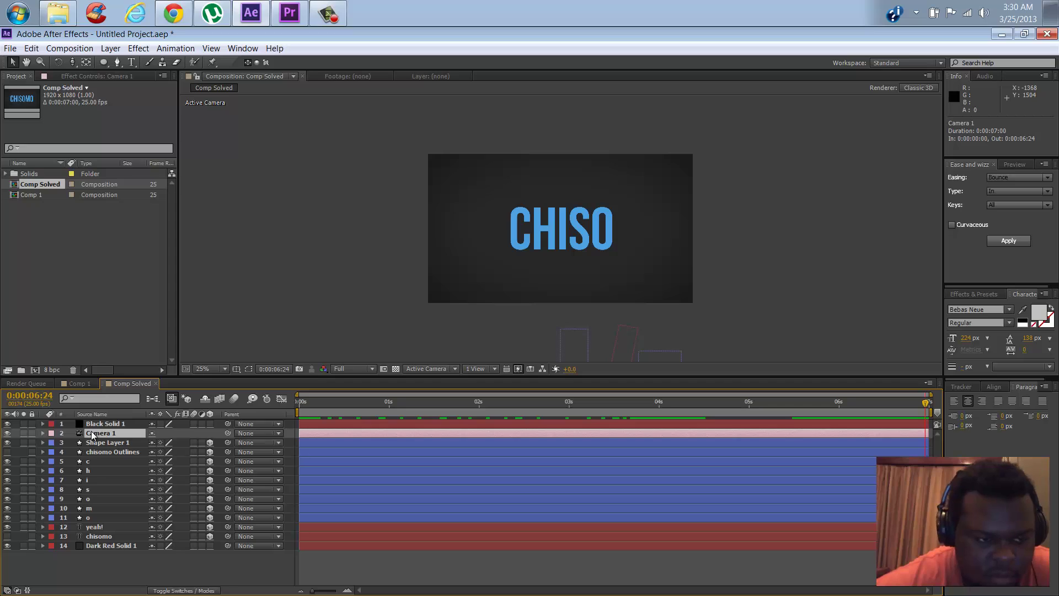
left_click(43, 433)
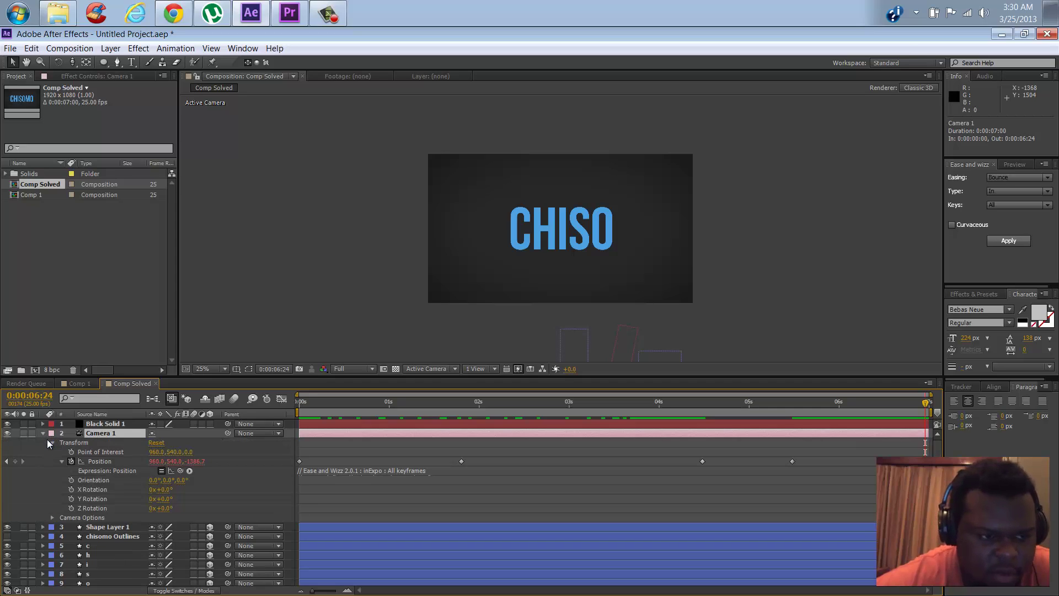
left_click(72, 481, "alt")
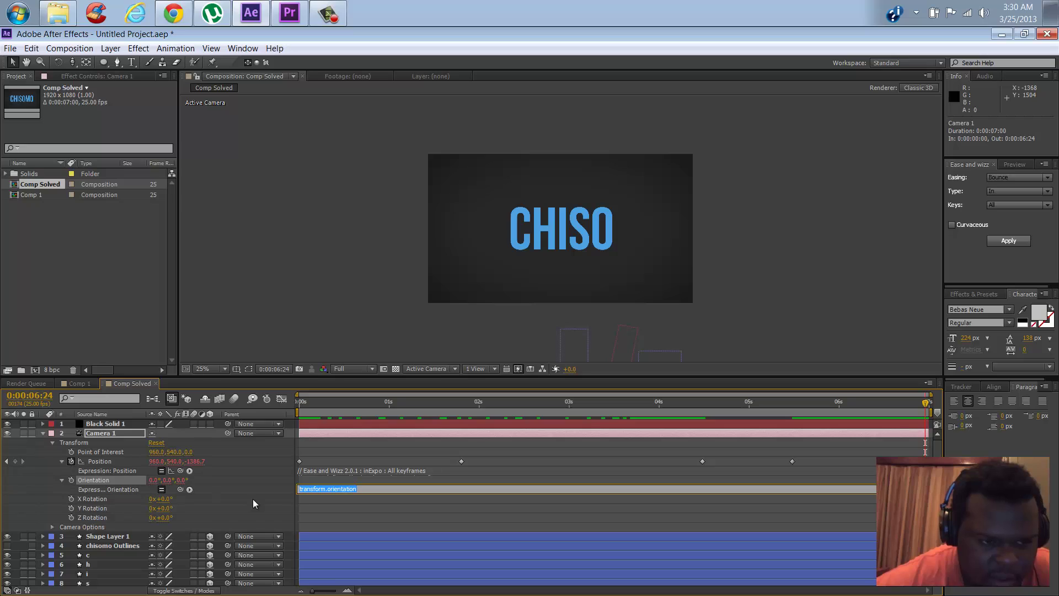
type("wigg")
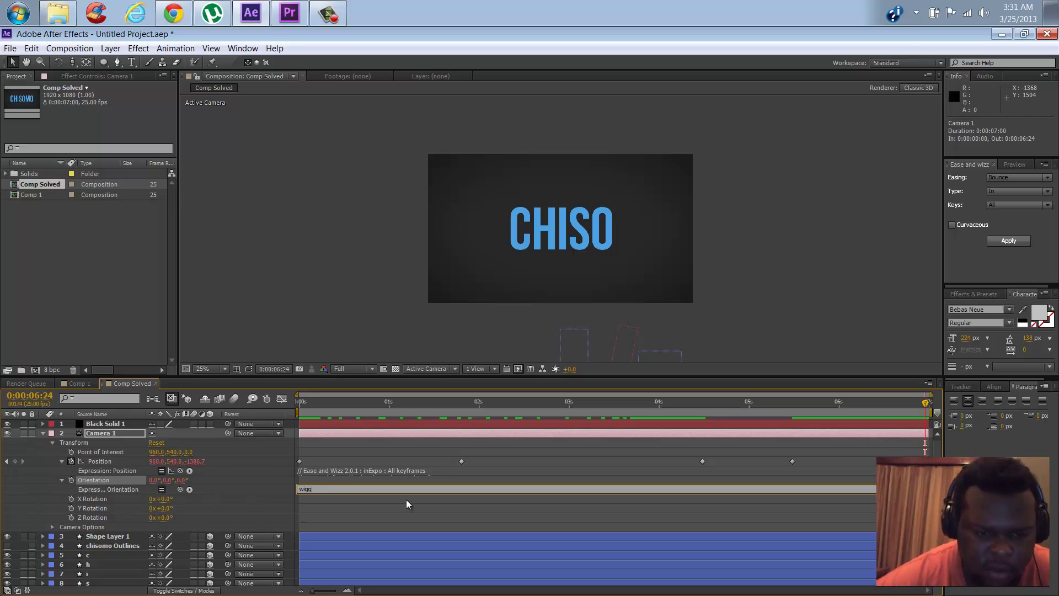
type("le(0.5,1")
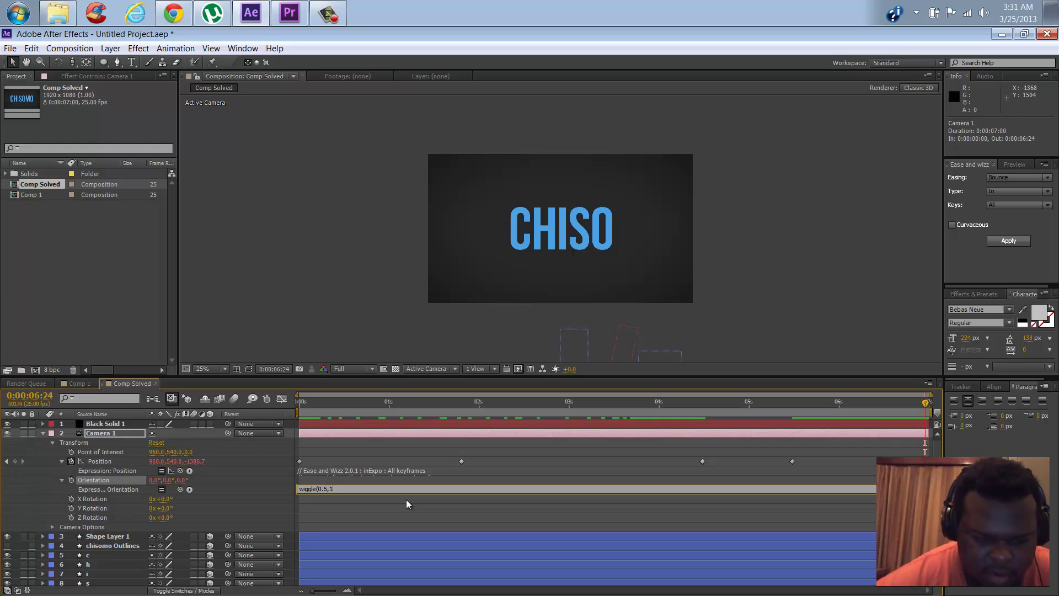
type(")")
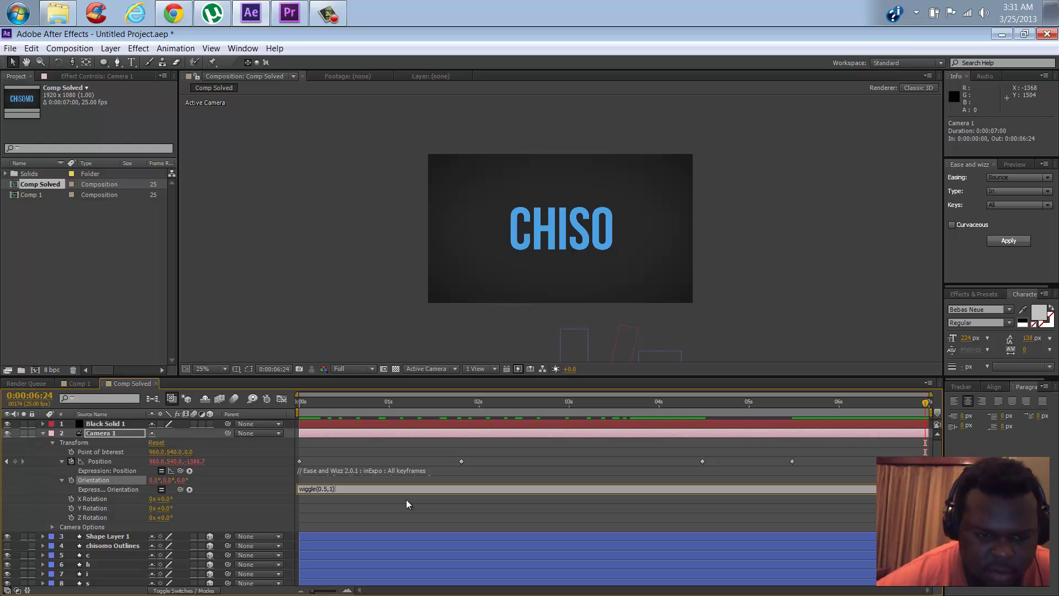
left_click(336, 482)
left_click_drag(320, 409, 752, 409)
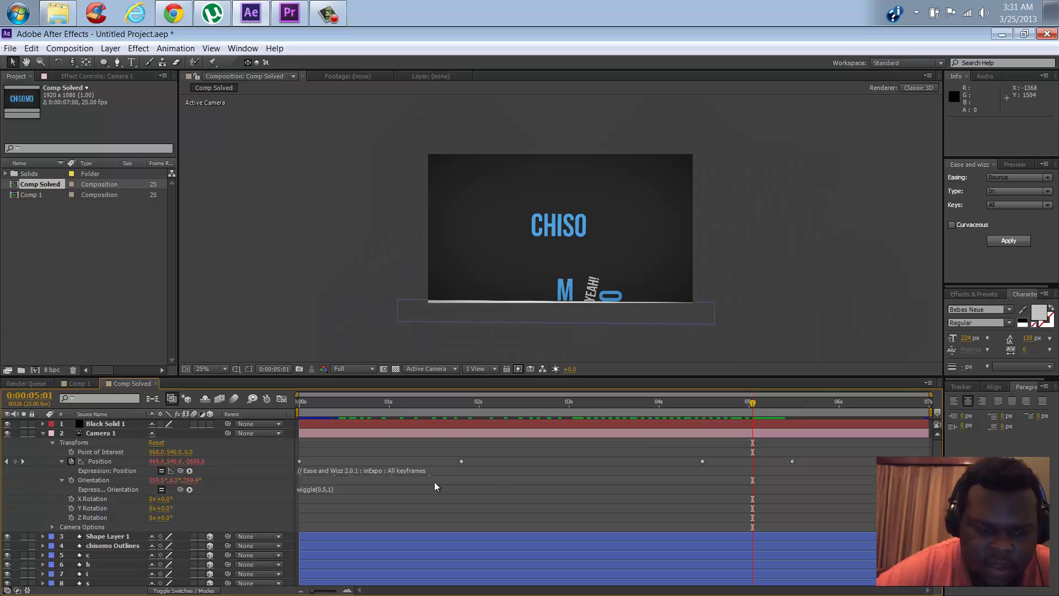
Change Camera 1's Orientation expression to wiggle(0.5,0.5) and preview the camera motion
left_click(330, 489)
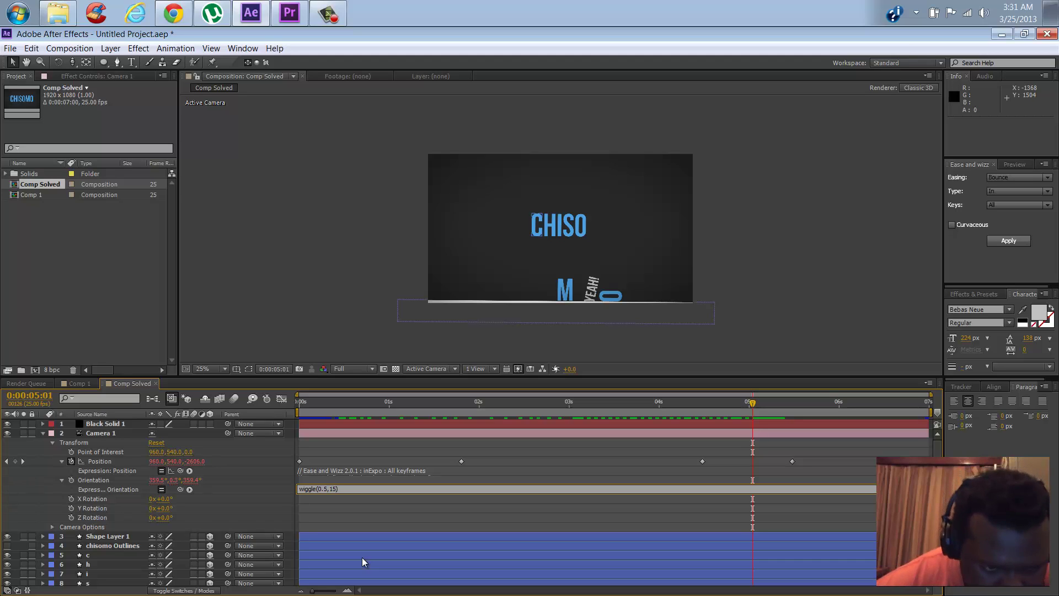
key("BackSpace")
key("BackSpace")
key("BackSpace")
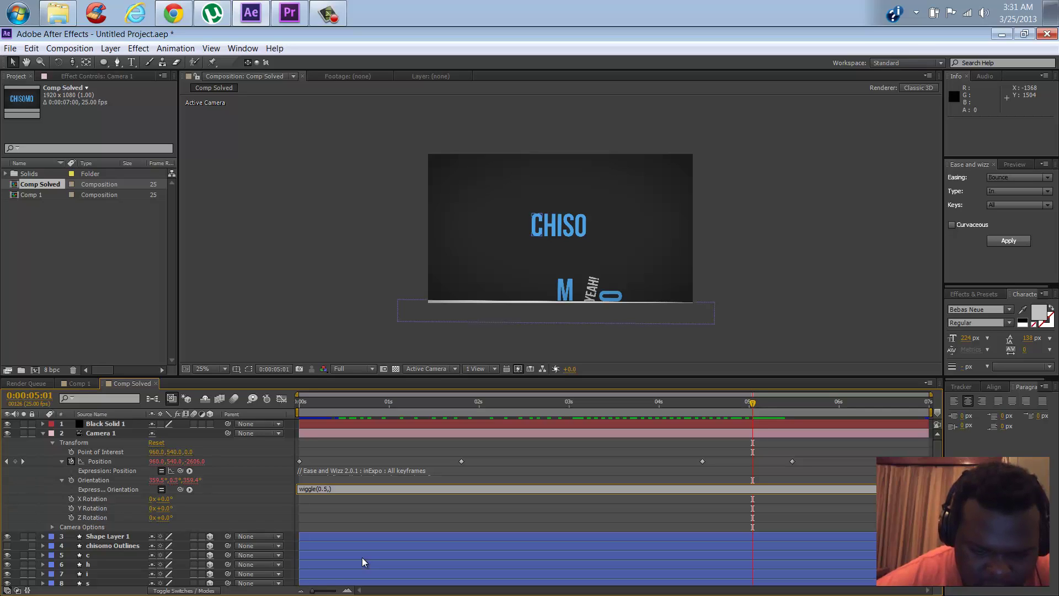
type("0.5")
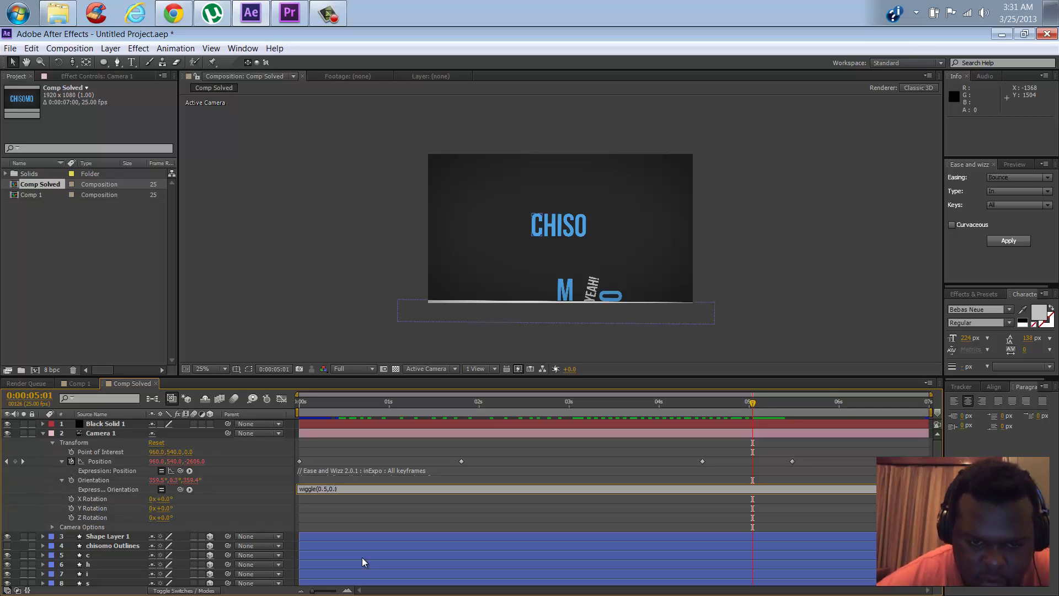
left_click(352, 502)
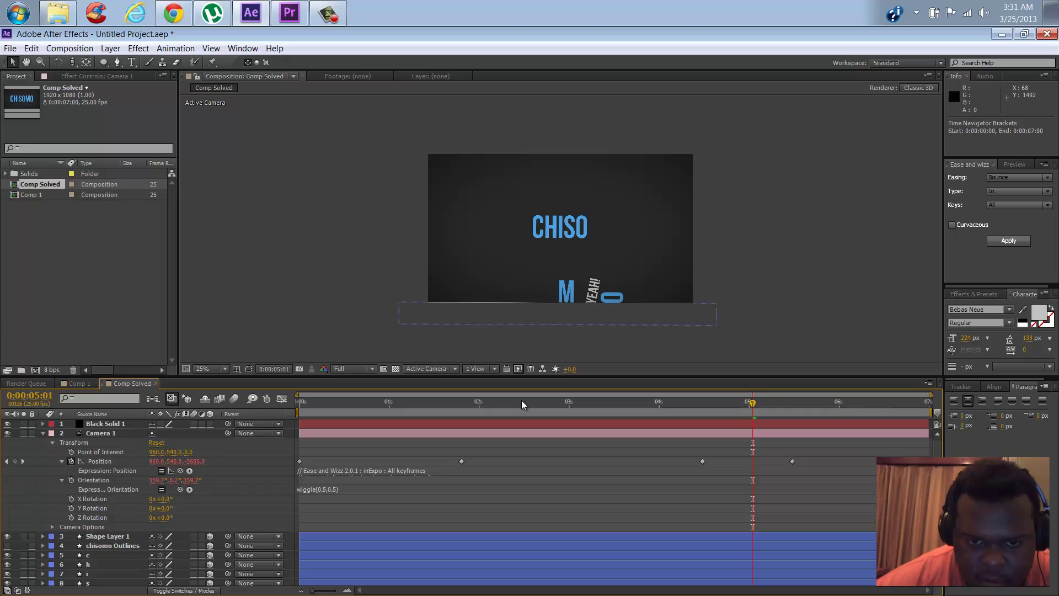
left_click_drag(521, 399, 677, 402)
key("space")
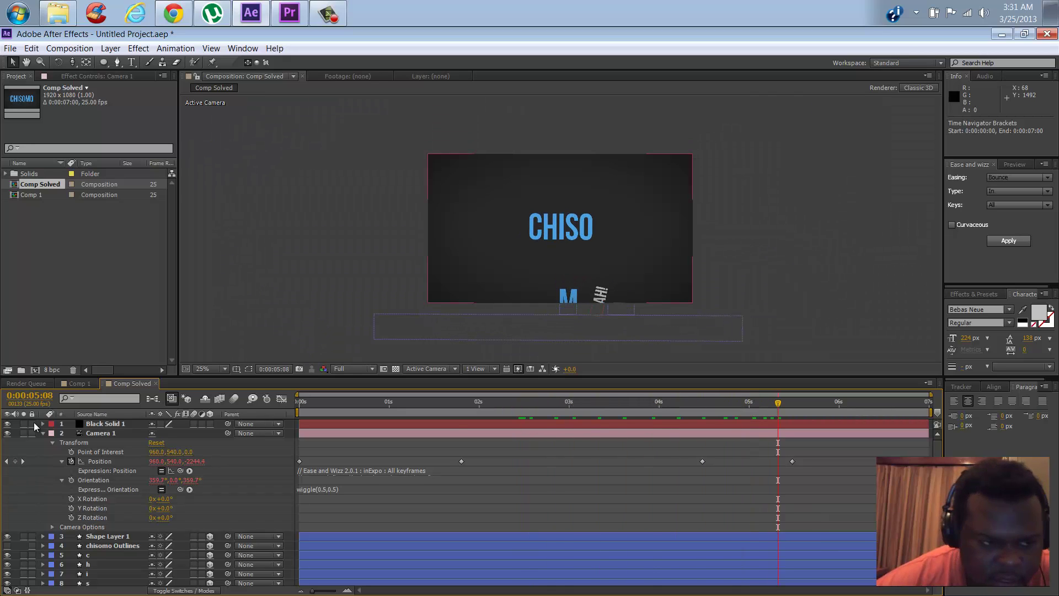
Collapse Camera 1's properties, hide Black Solid 1 and set Shape Layer 1's fill to the dark gray 272727 sampled from the background
left_click(42, 433)
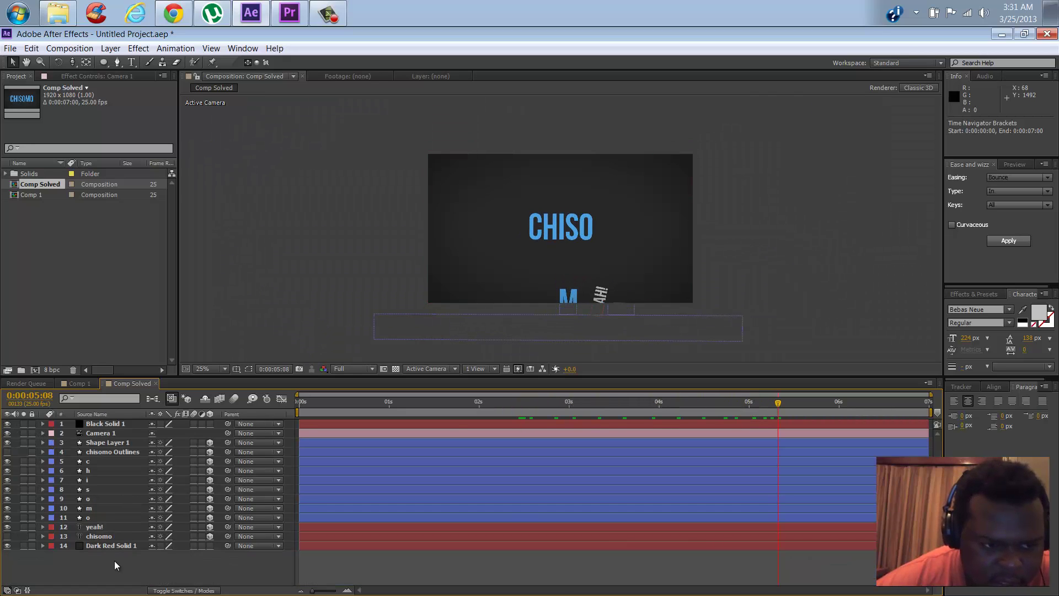
left_click(116, 546)
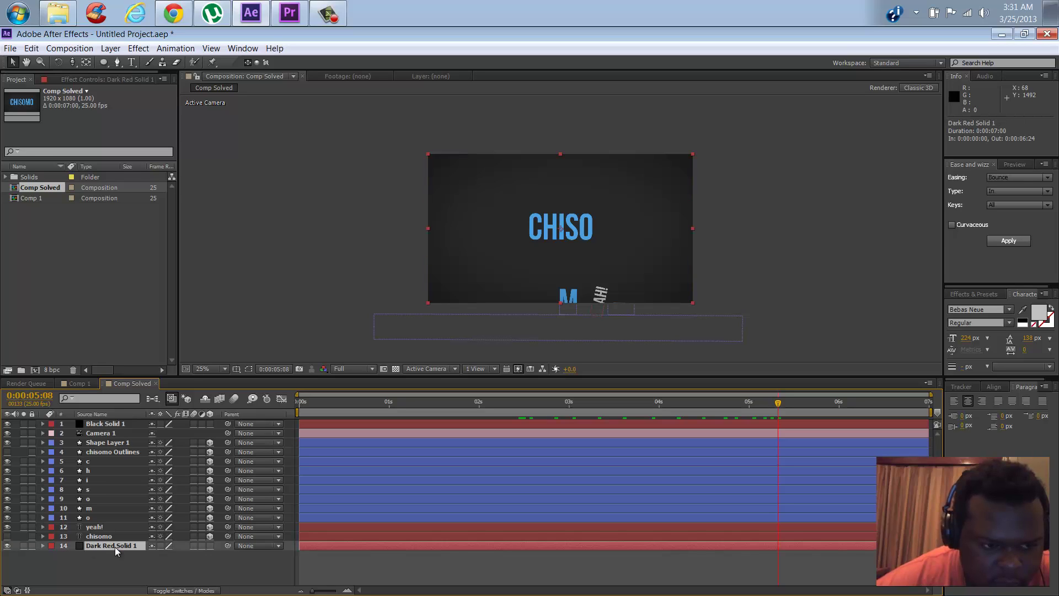
left_click(111, 442)
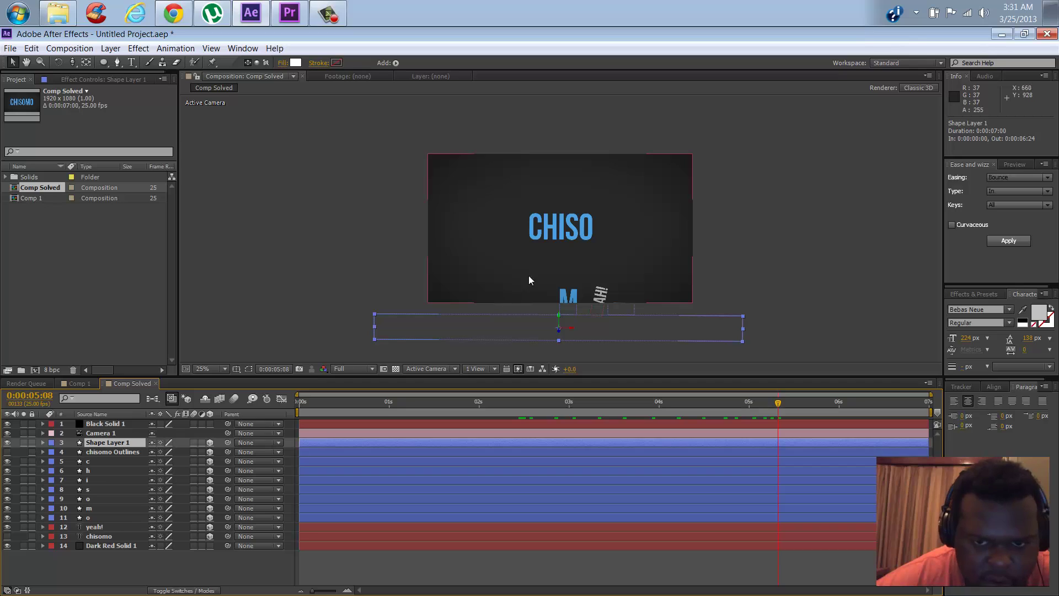
left_click(296, 63)
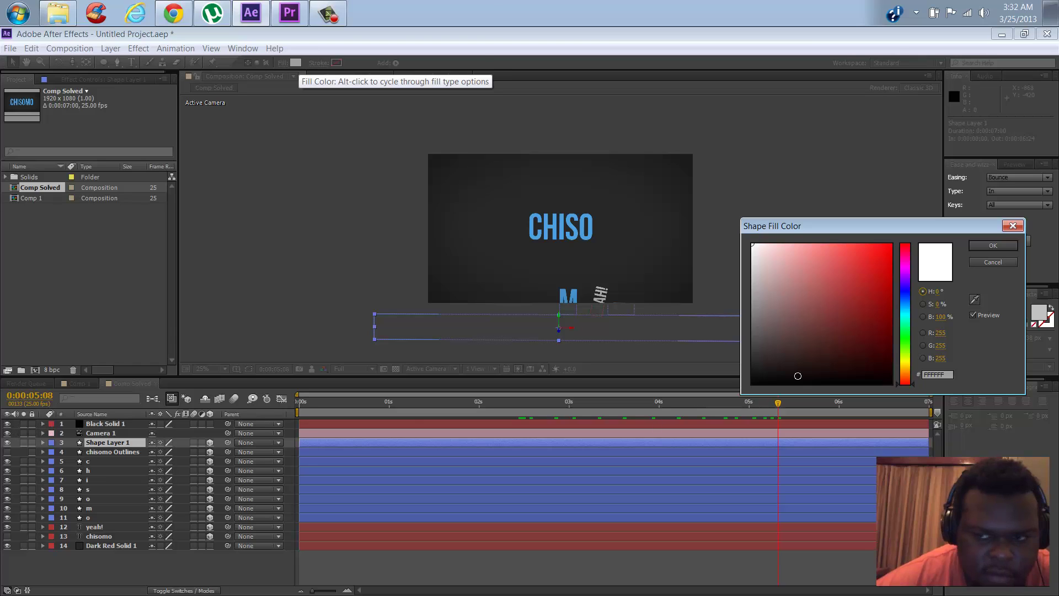
left_click(985, 264)
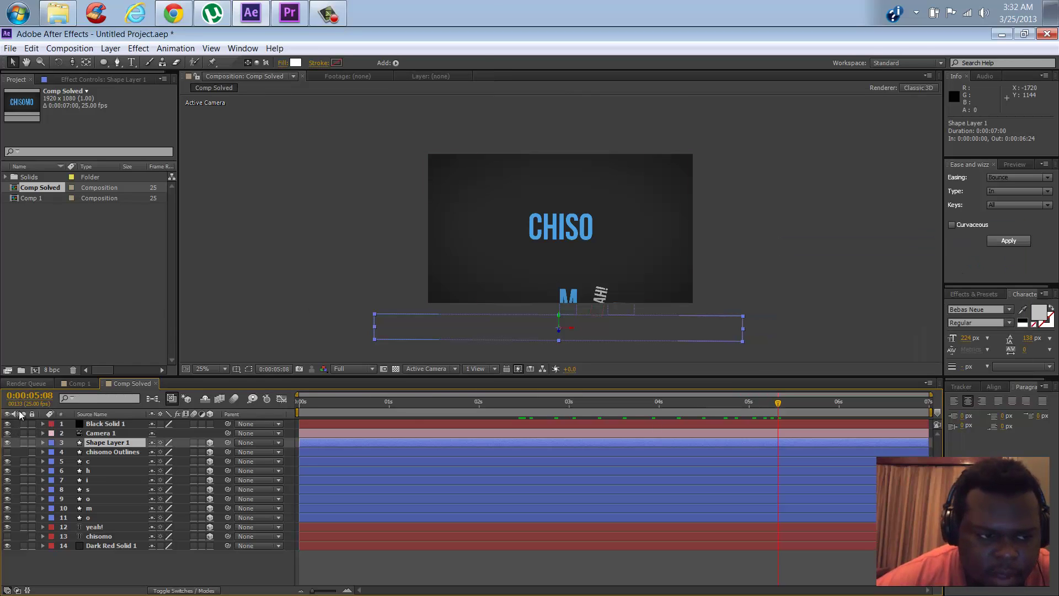
left_click(7, 423)
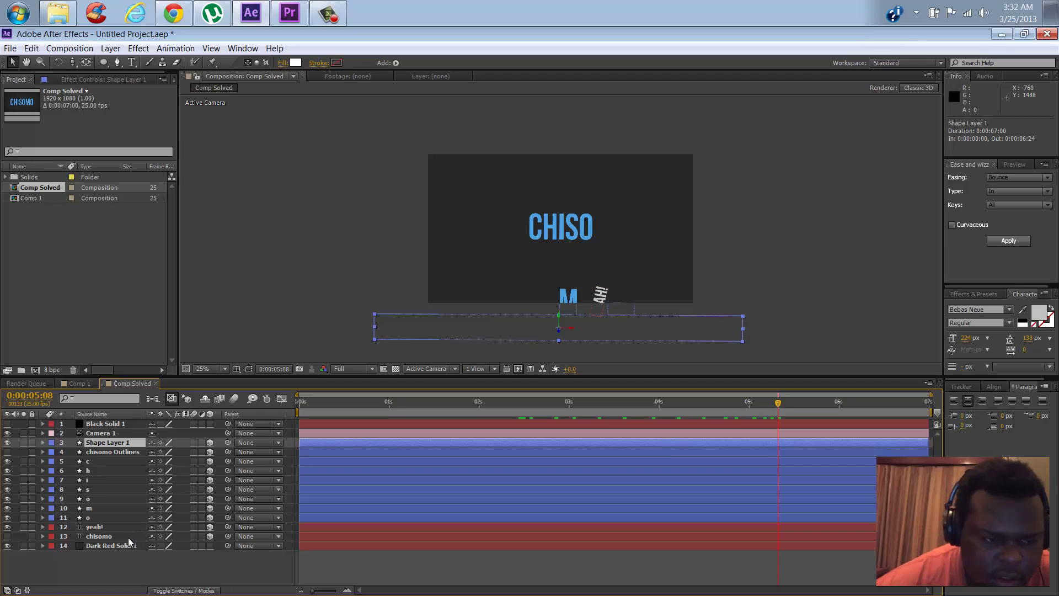
left_click(295, 63)
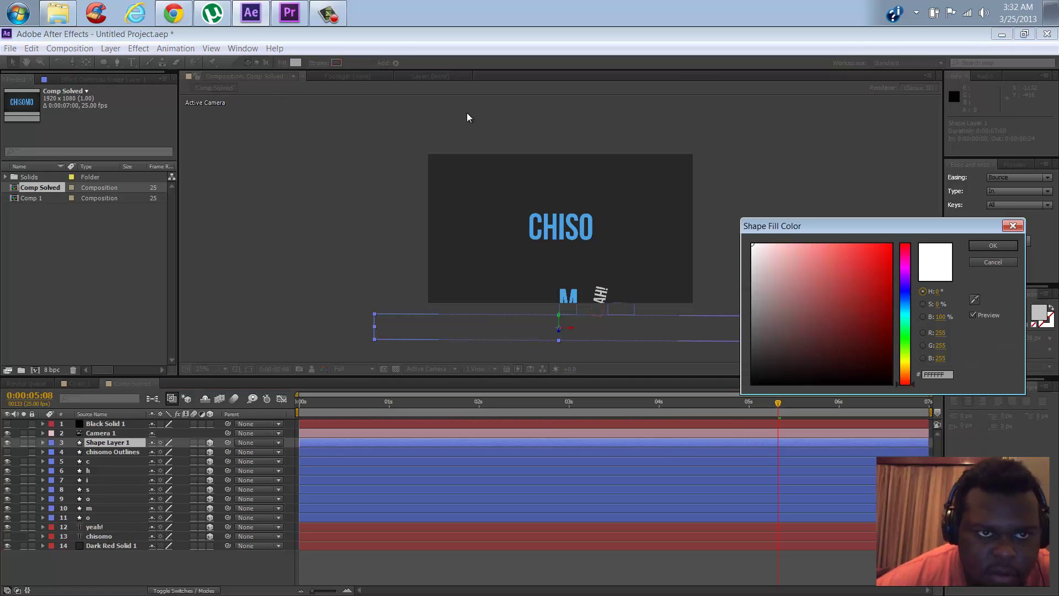
left_click(974, 299)
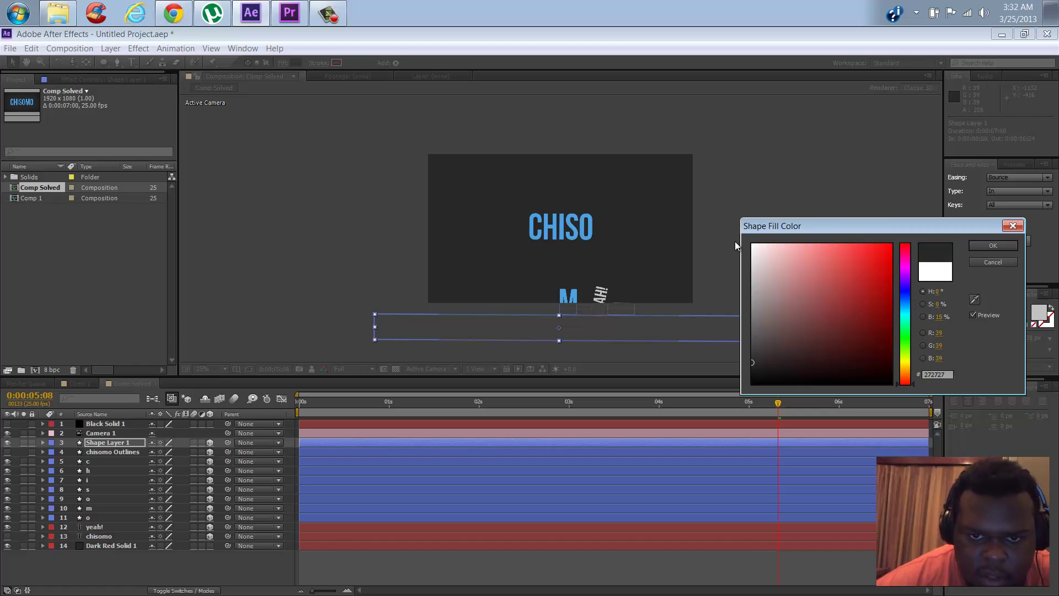
left_click(992, 246)
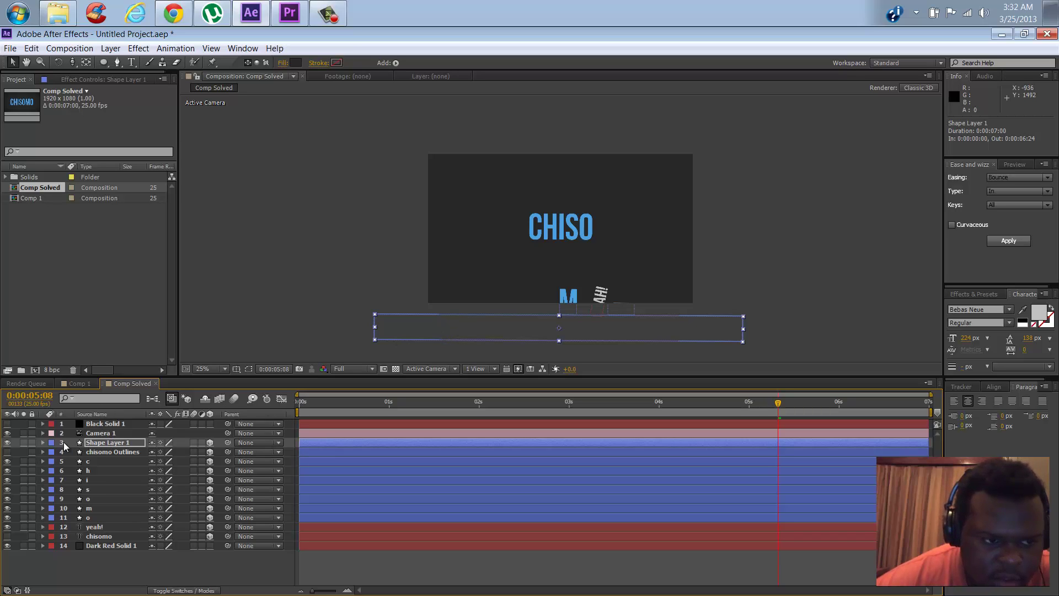
Show Black Solid 1 again and scrub through the animation, returning to the first frame
left_click(299, 401)
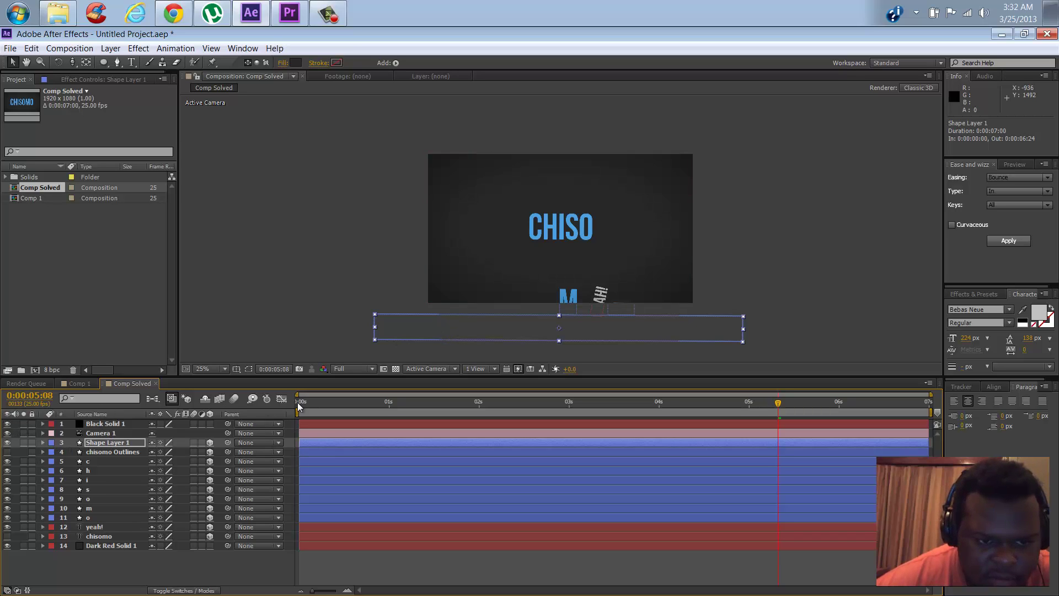
key("space")
left_click_drag(407, 402, 662, 407)
left_click(401, 234)
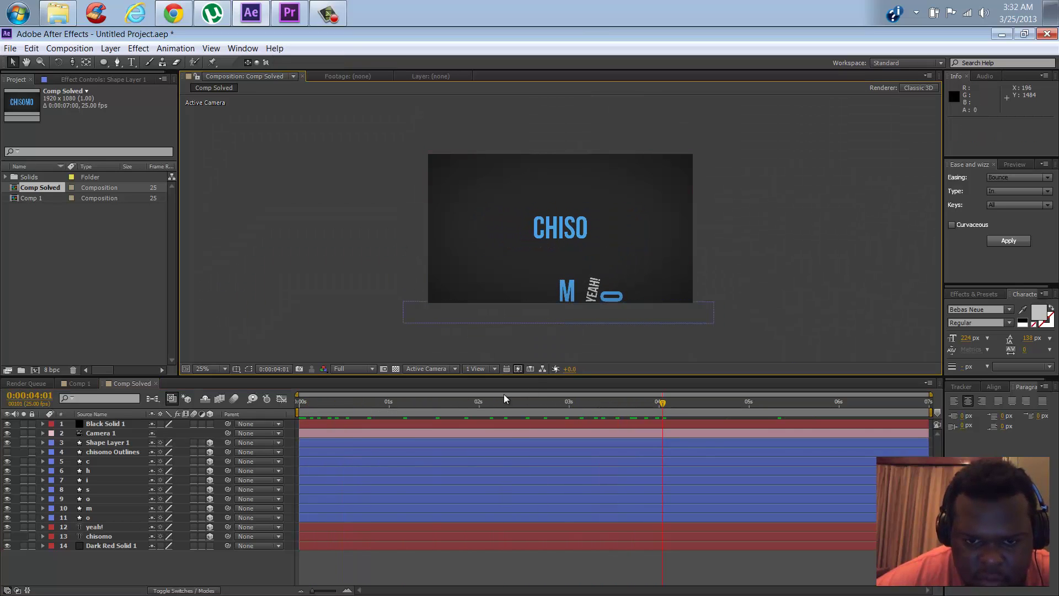
key("space")
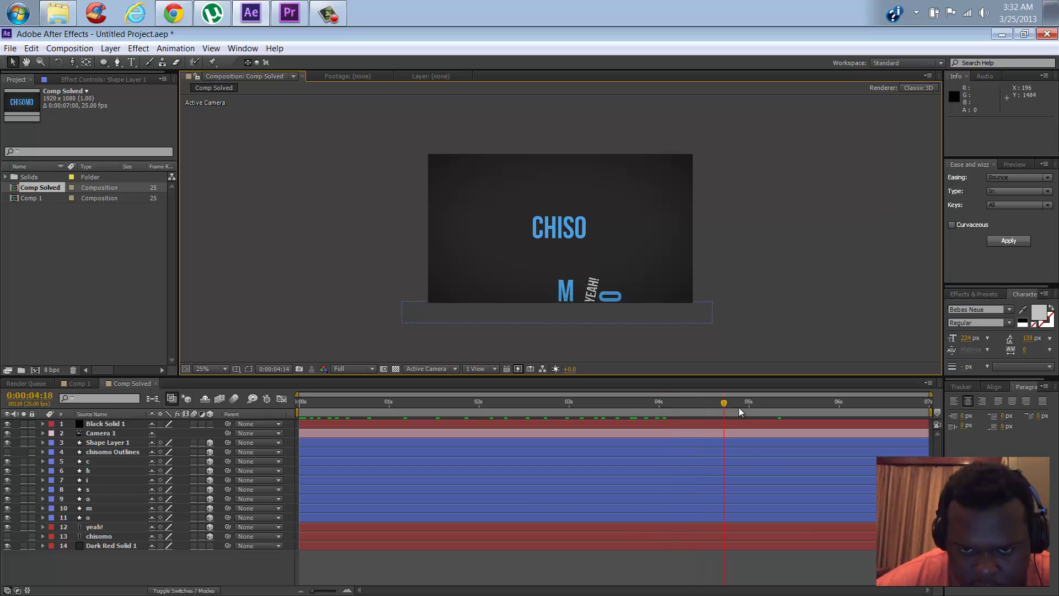
left_click_drag(808, 426, 128, 419)
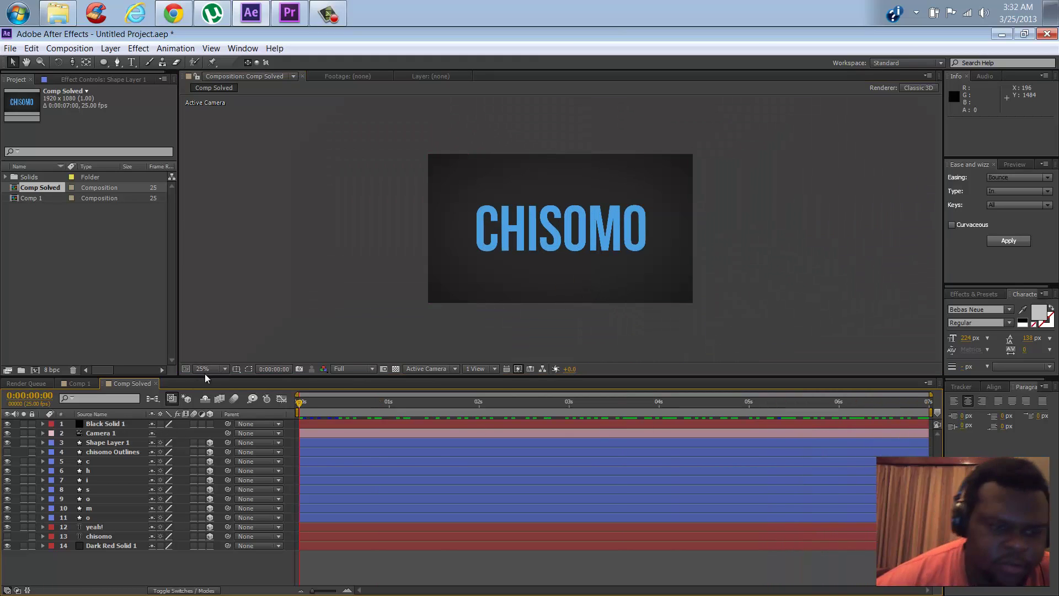
Turn on motion blur for every layer from Shape Layer 1 to Dark Red Solid 1 and enable it for the composition
left_click(108, 545)
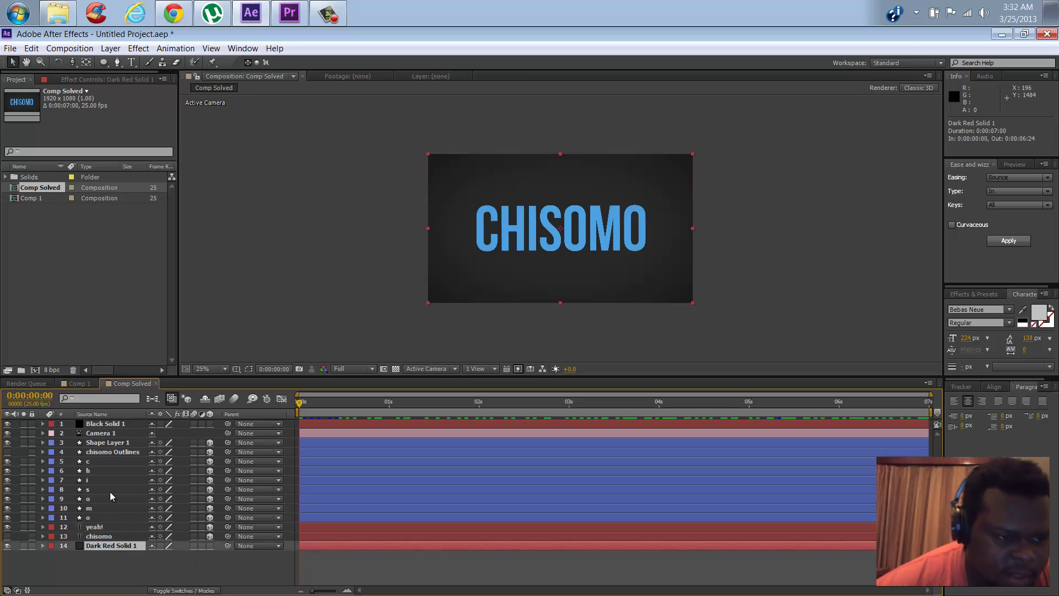
left_click(114, 443, "shift")
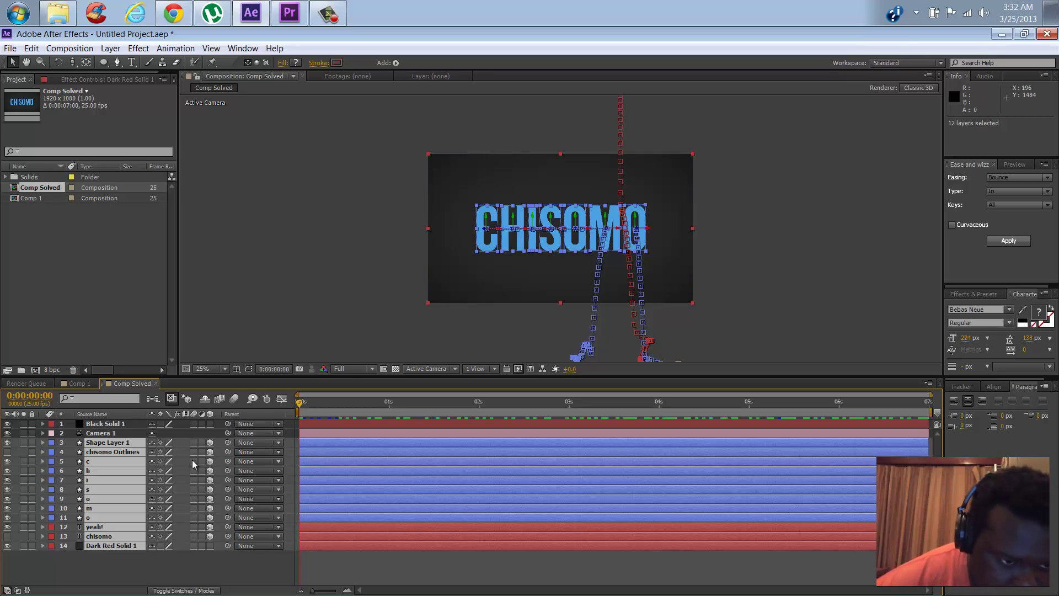
left_click_drag(194, 444, 193, 546)
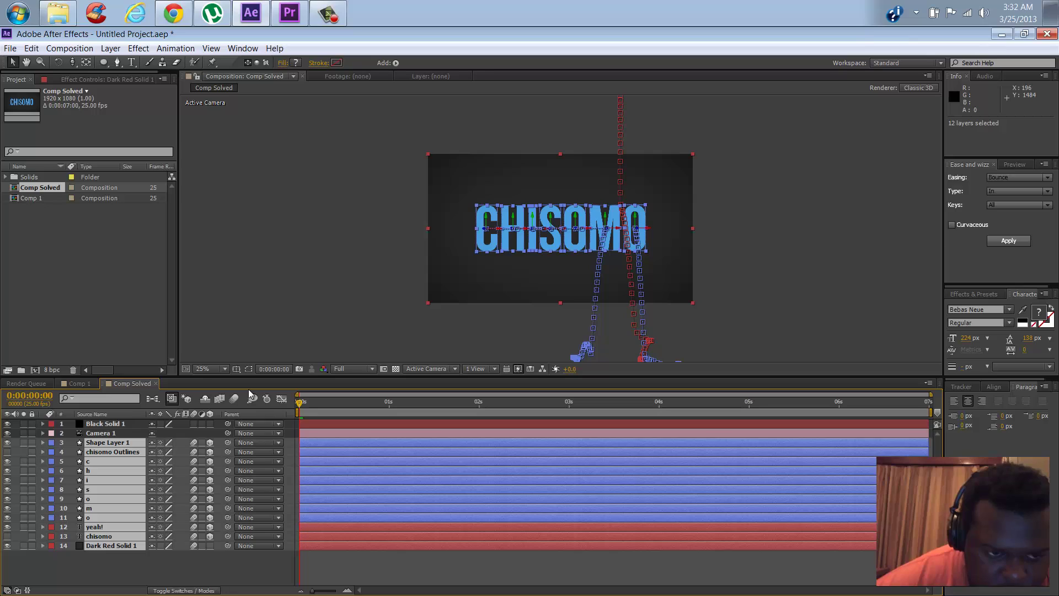
left_click(232, 400)
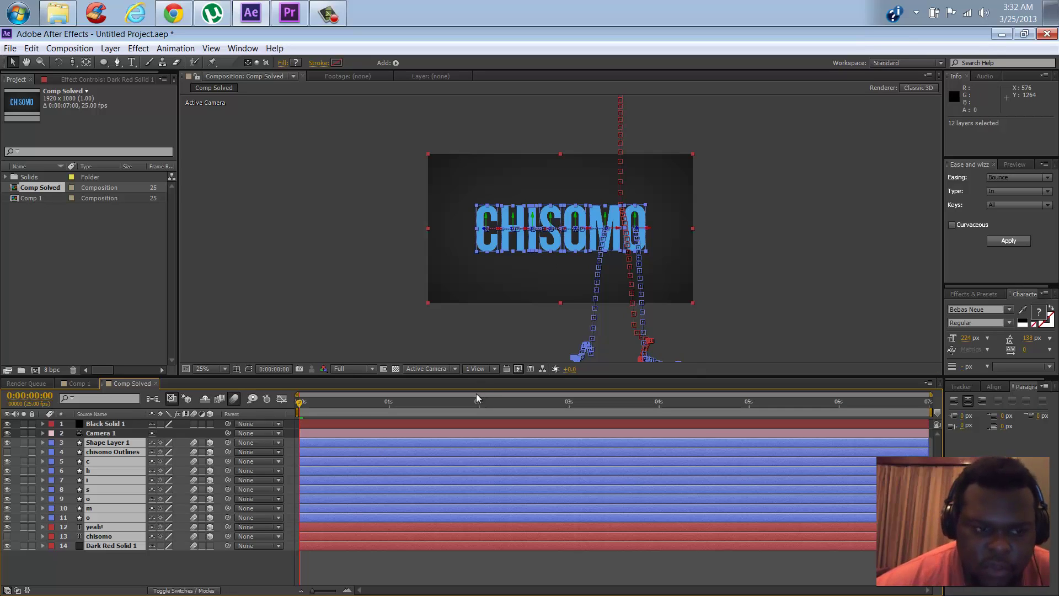
Run a RAM preview of the whole composition from its beginning to check the motion blur
key("space")
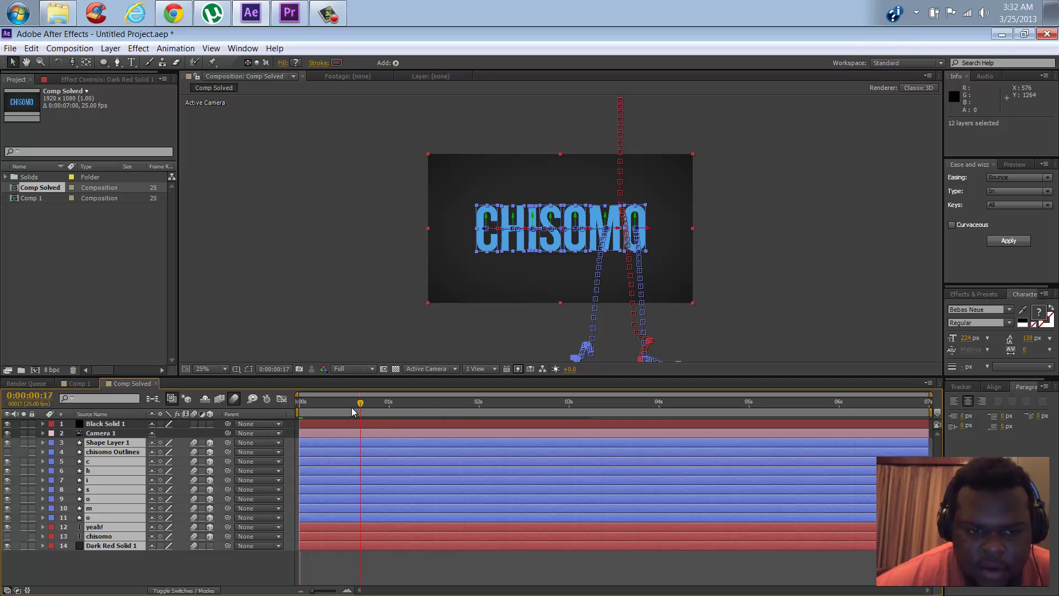
left_click(301, 404)
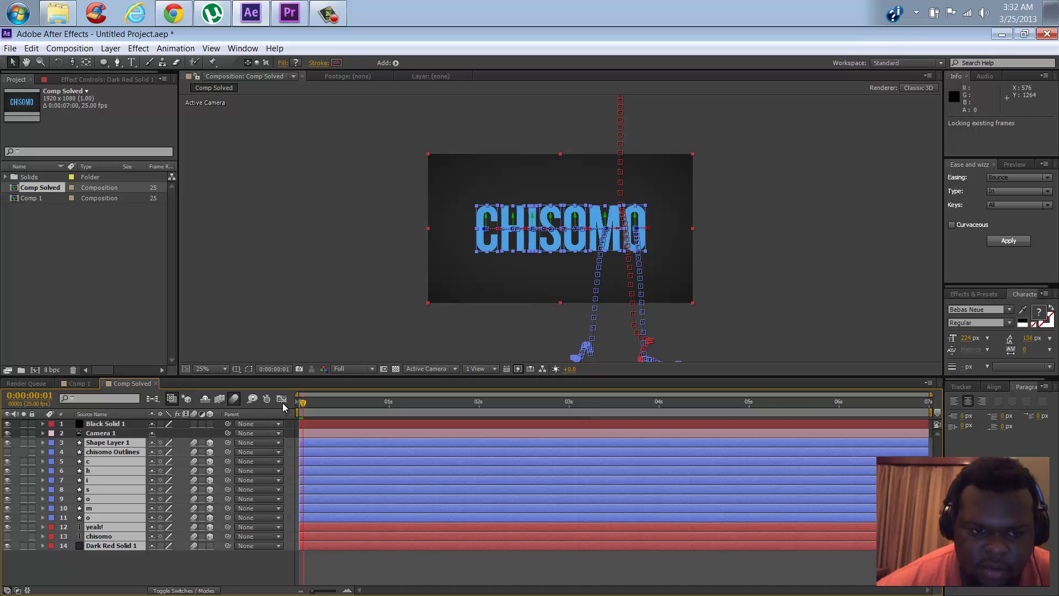
key("KP_0")
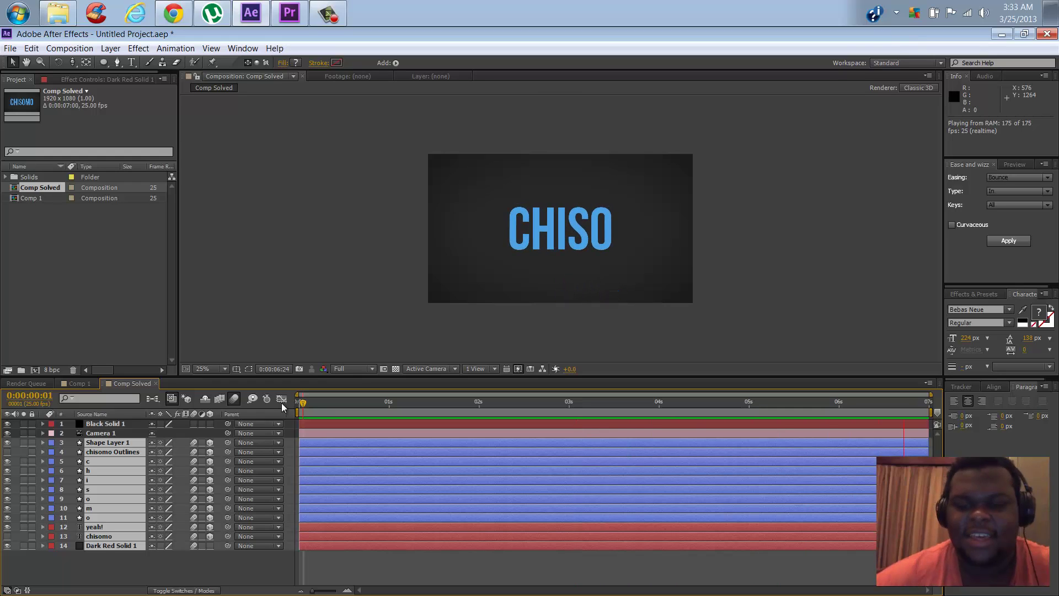
Reveal Camera 1's animated properties and move its last two Position keyframes earlier, to 0:00:03:14 and about 0:00:04:14
left_click(103, 433)
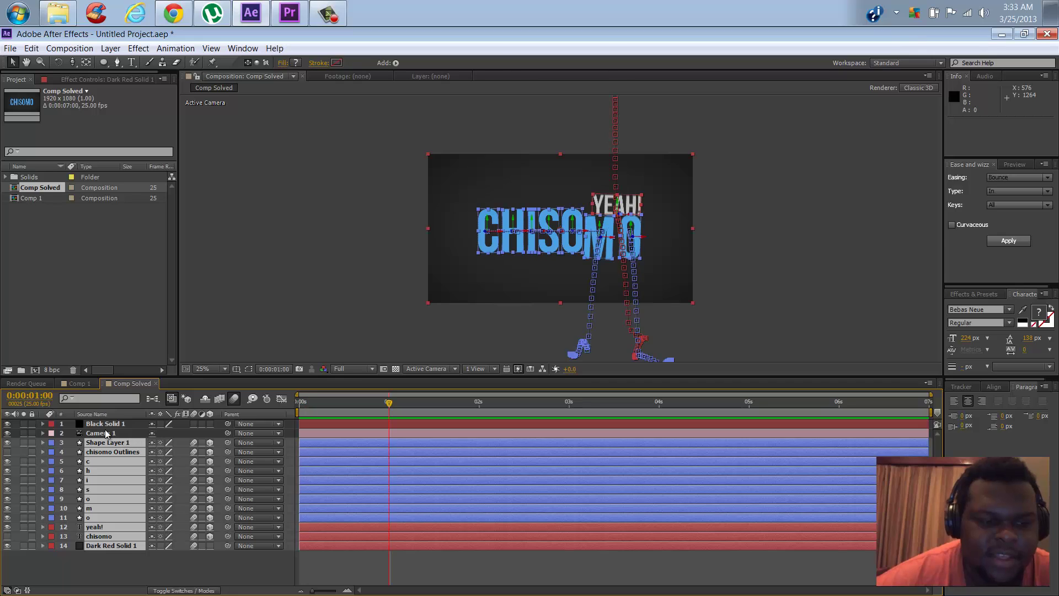
key("u")
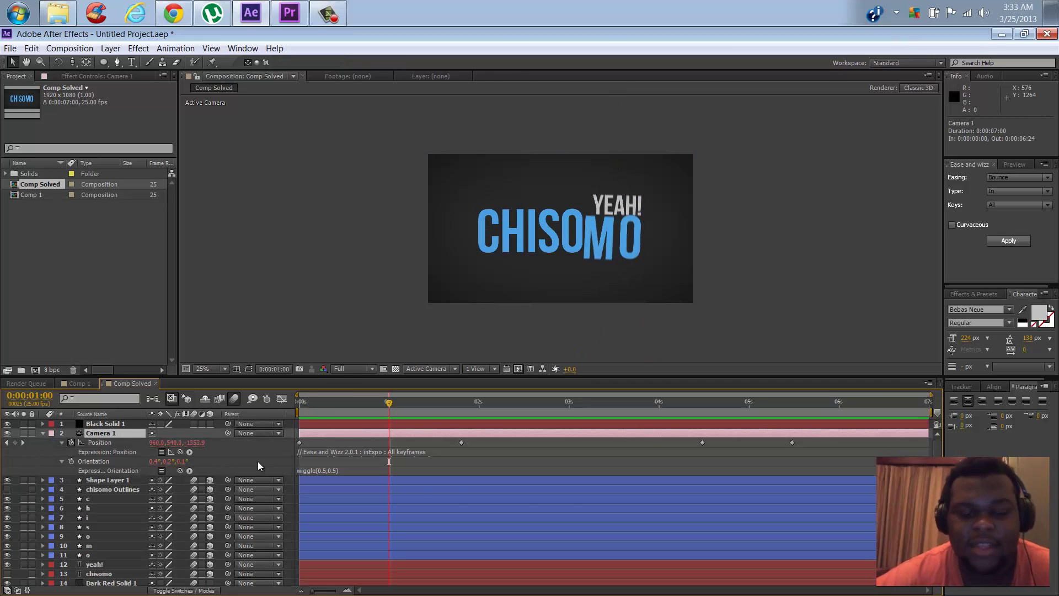
left_click_drag(694, 446, 727, 446)
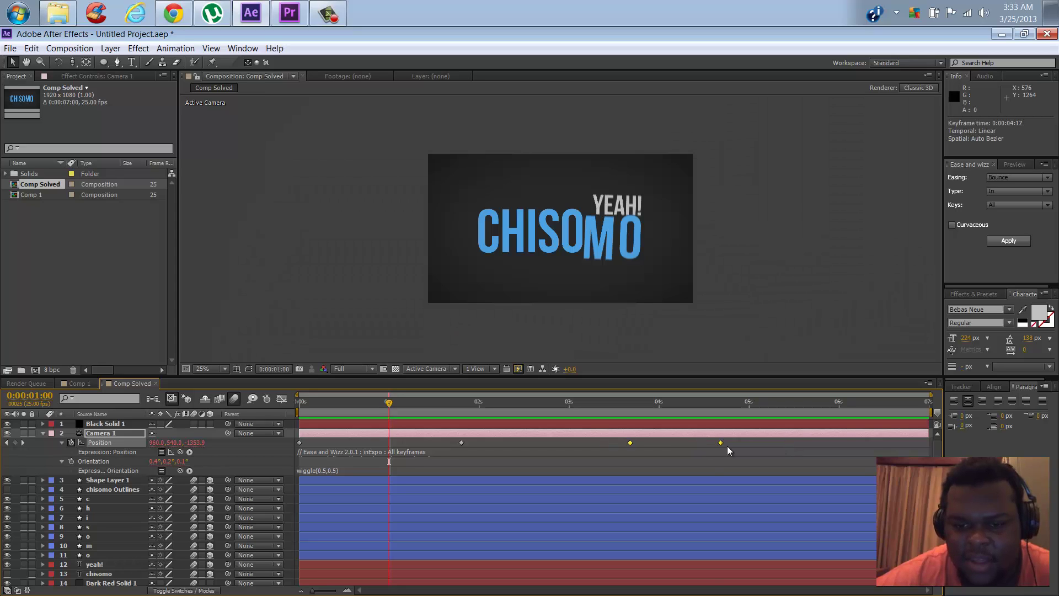
left_click_drag(611, 403, 687, 426)
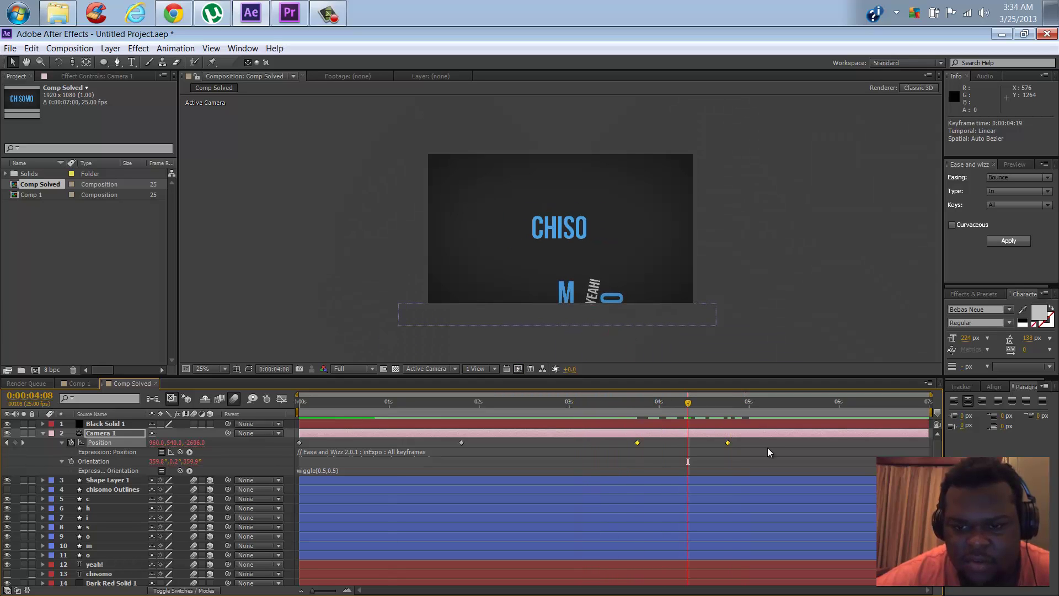
left_click_drag(758, 440, 627, 443)
left_click_drag(614, 402, 620, 446)
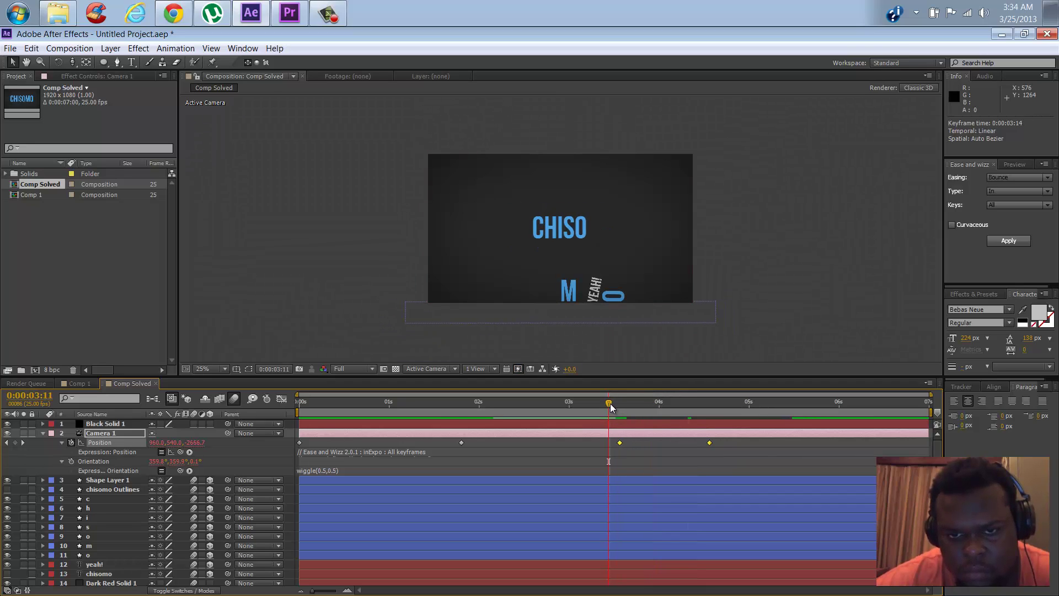
RAM preview the retimed camera move from the first frame and collapse Camera 1's properties
left_click_drag(610, 403, 79, 415)
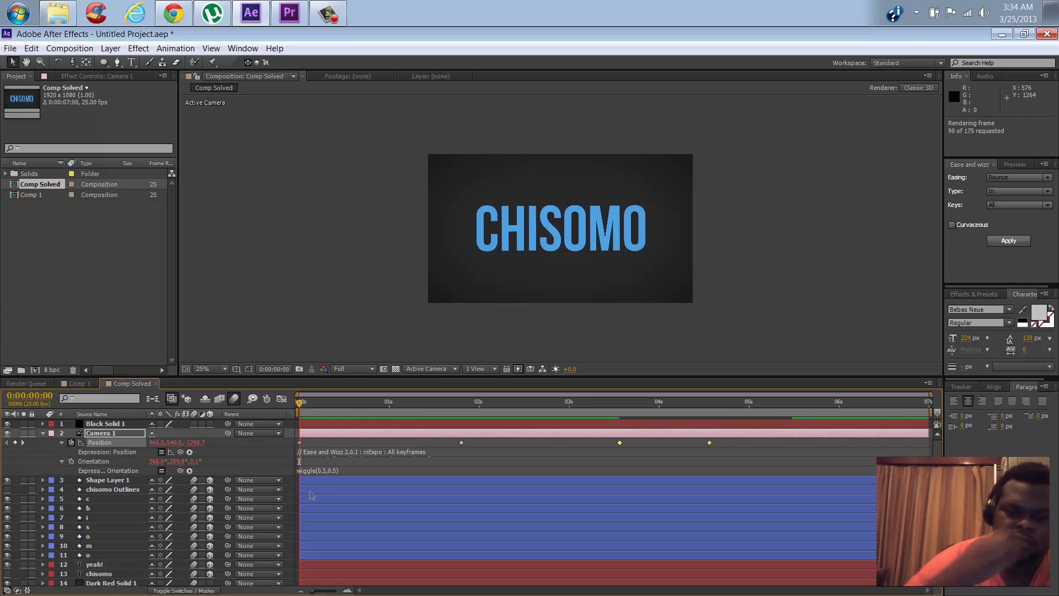
key("KP_0")
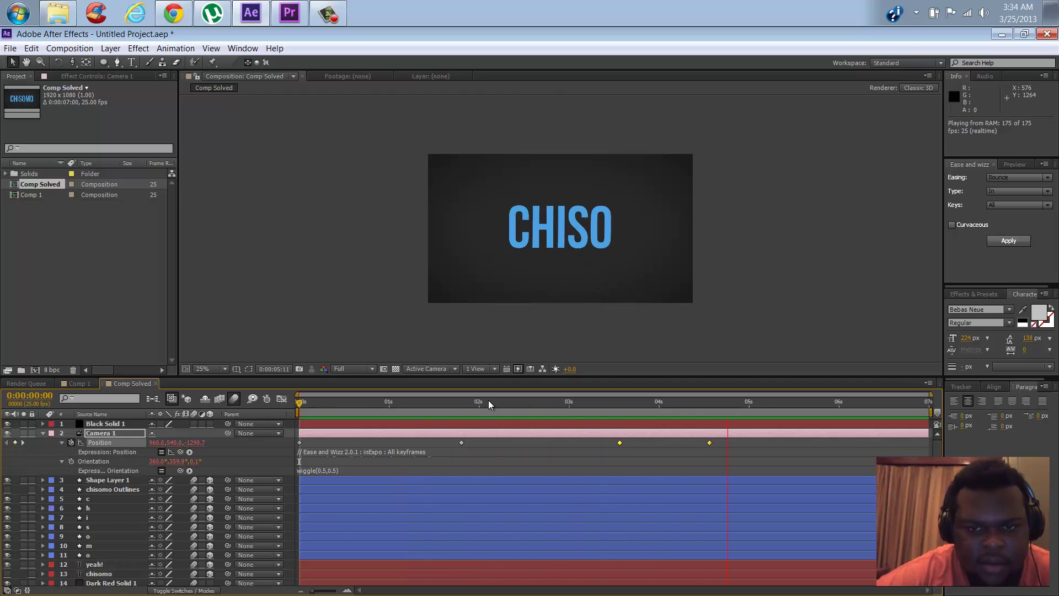
left_click(41, 434)
left_click(42, 433)
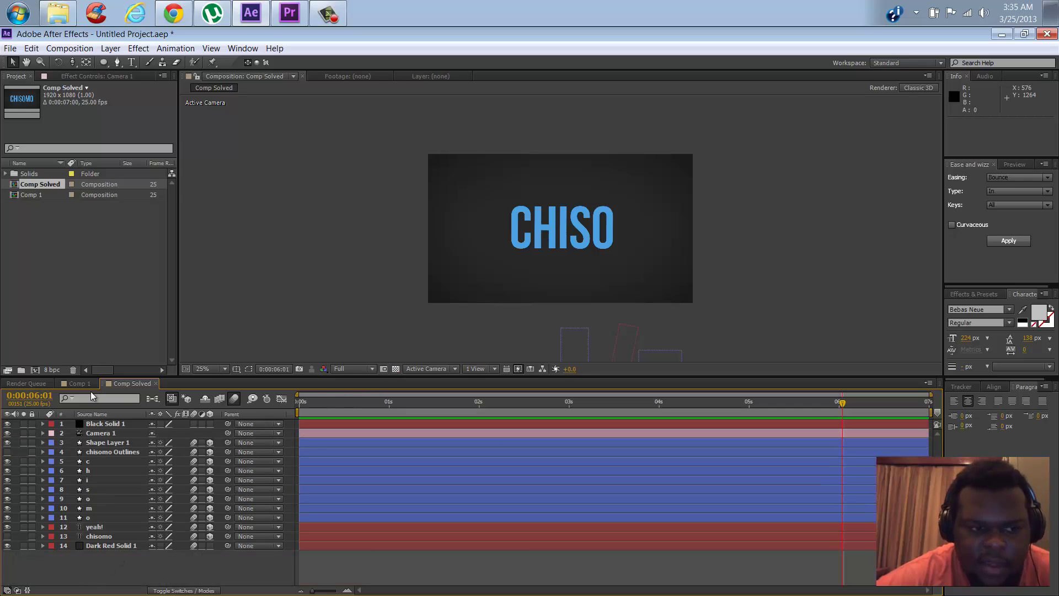
Add Comp Solved to the render queue and set its output module format to H.264
left_click(35, 383)
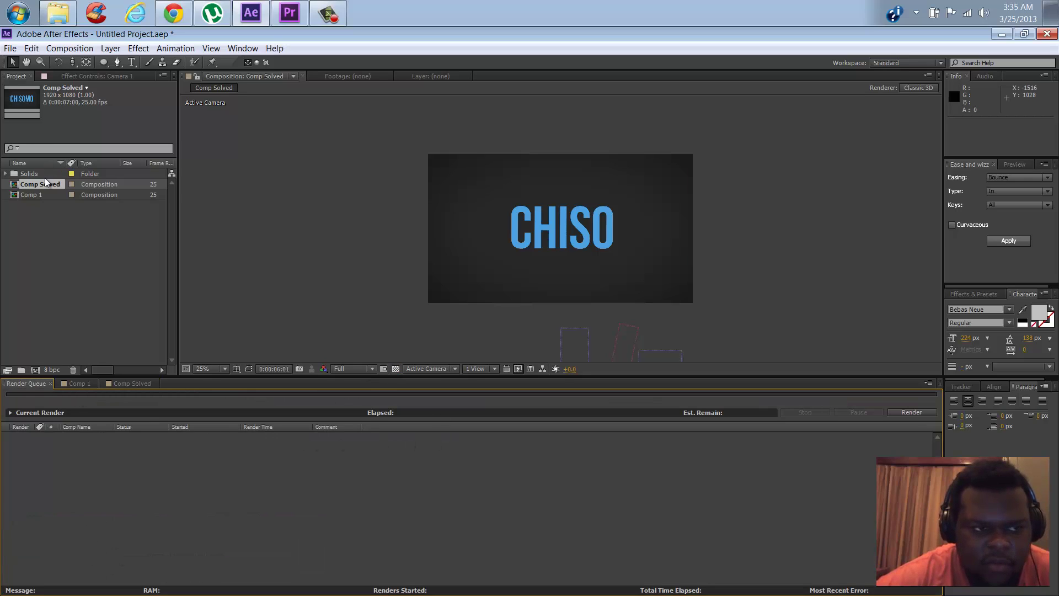
left_click_drag(29, 188, 419, 461)
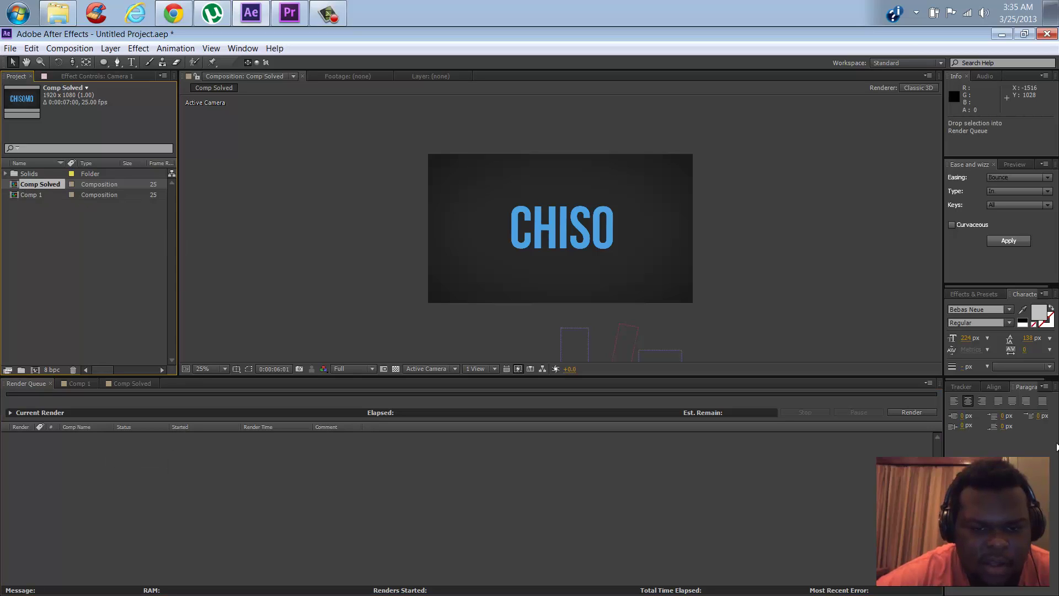
left_click_drag(987, 432, 925, 433)
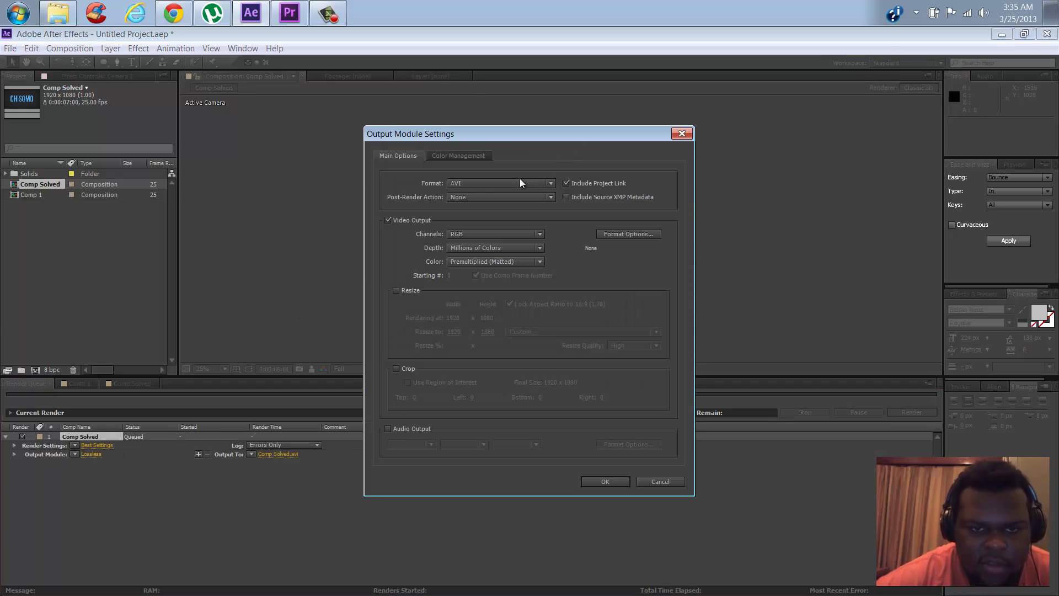
left_click(516, 182)
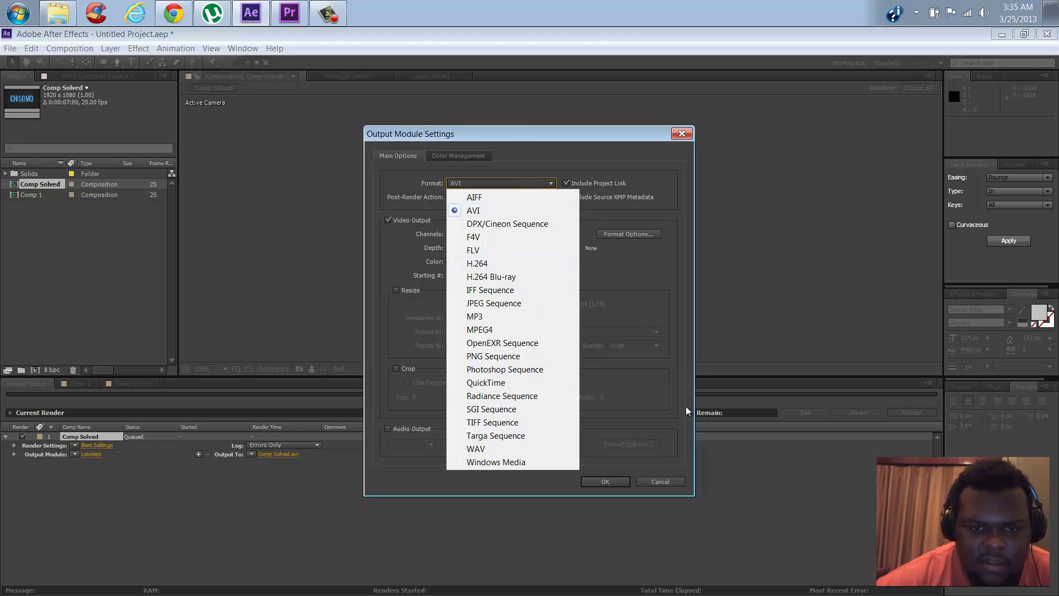
left_click(477, 264)
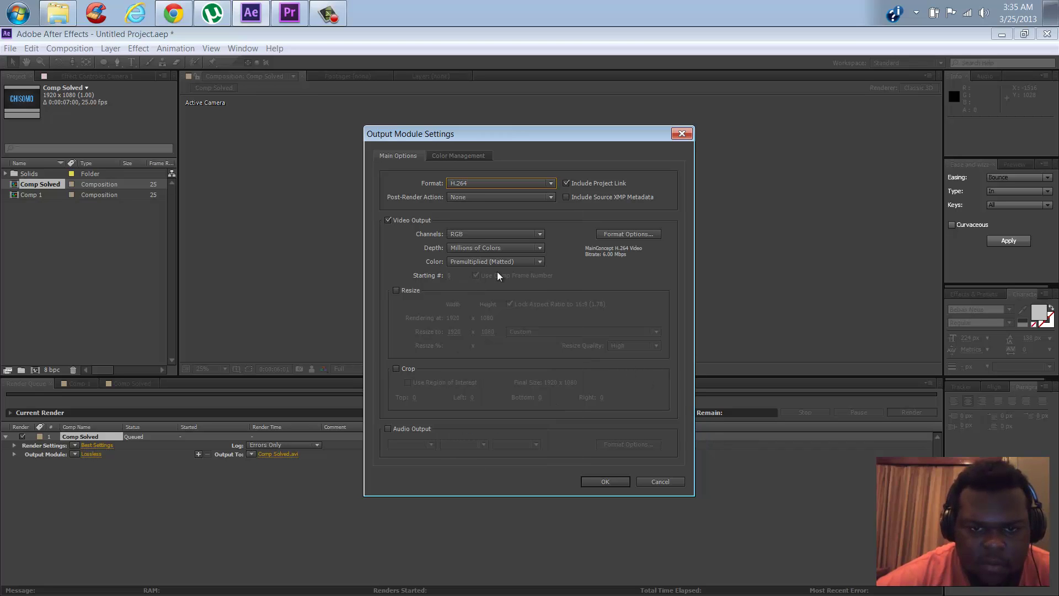
left_click(620, 483)
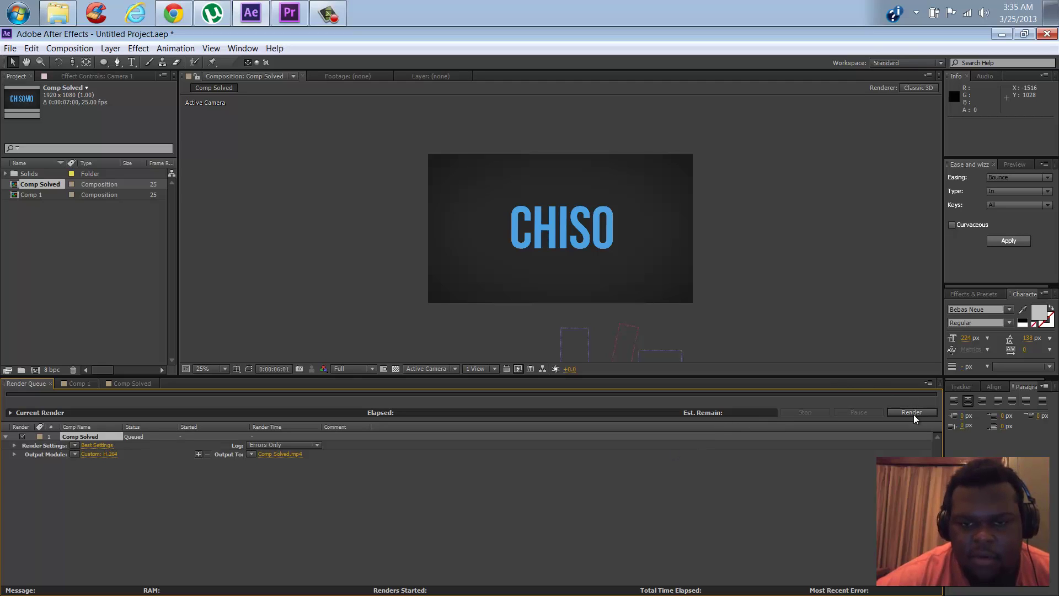
Review the available formats in Comp Solved's output module settings and keep H.264
left_click(107, 454)
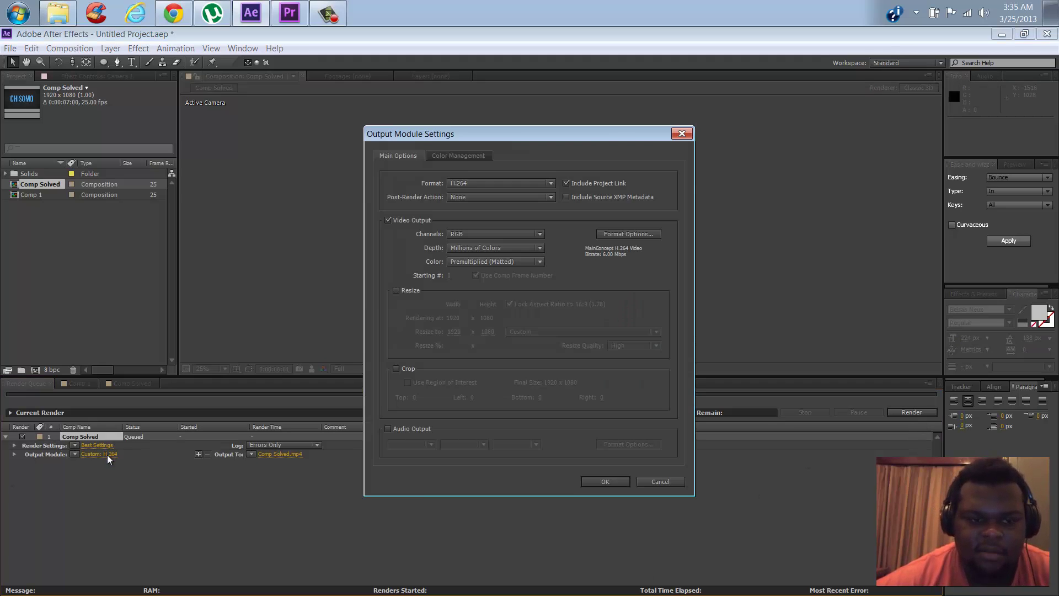
left_click(499, 182)
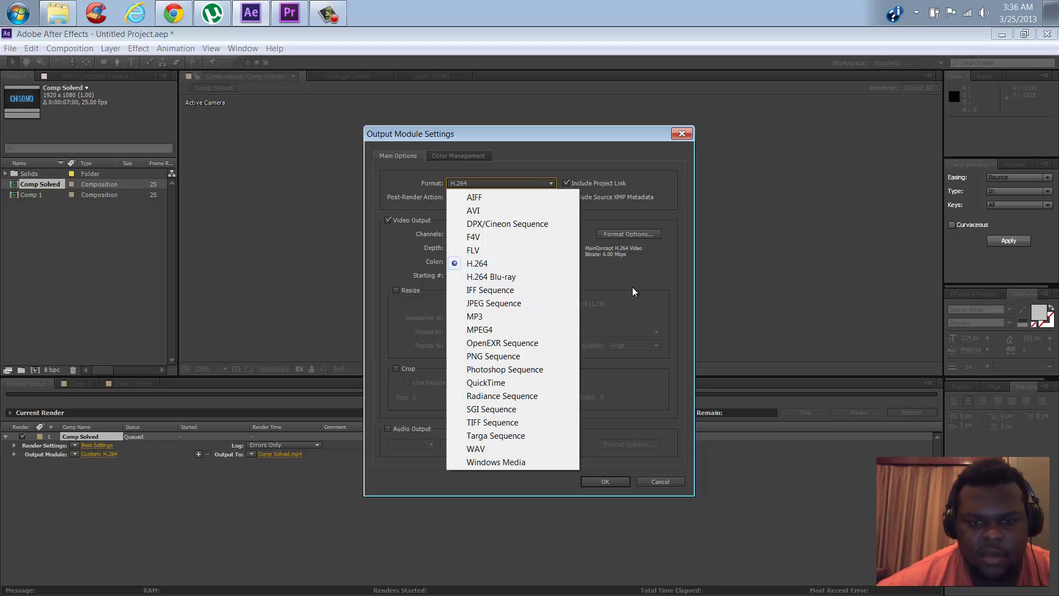
left_click(615, 479)
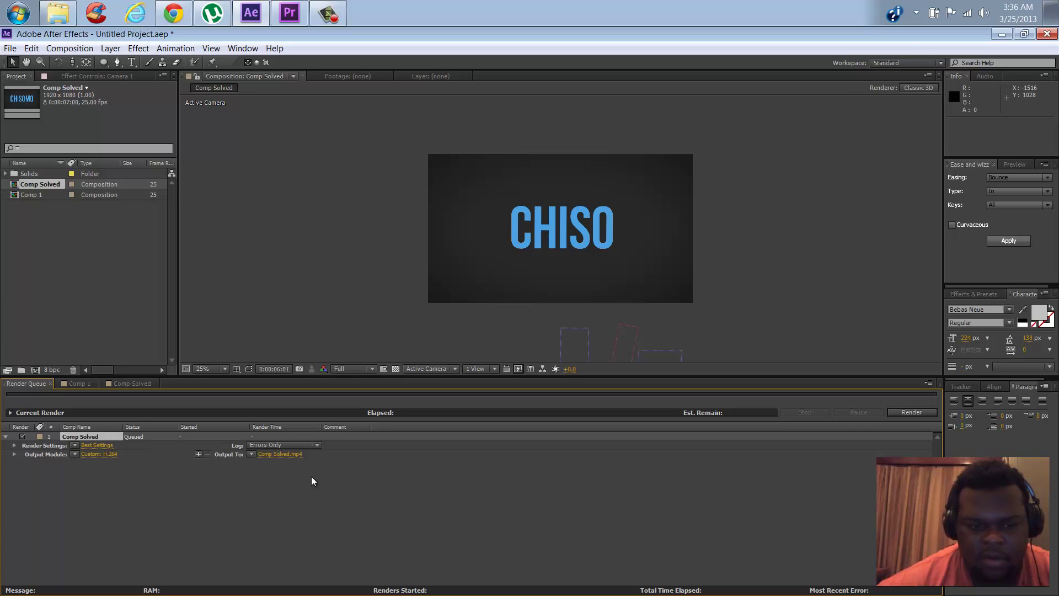
Set the output file to Comp Solved in the Personal Prjcts folder and render the queued composition
left_click(300, 455)
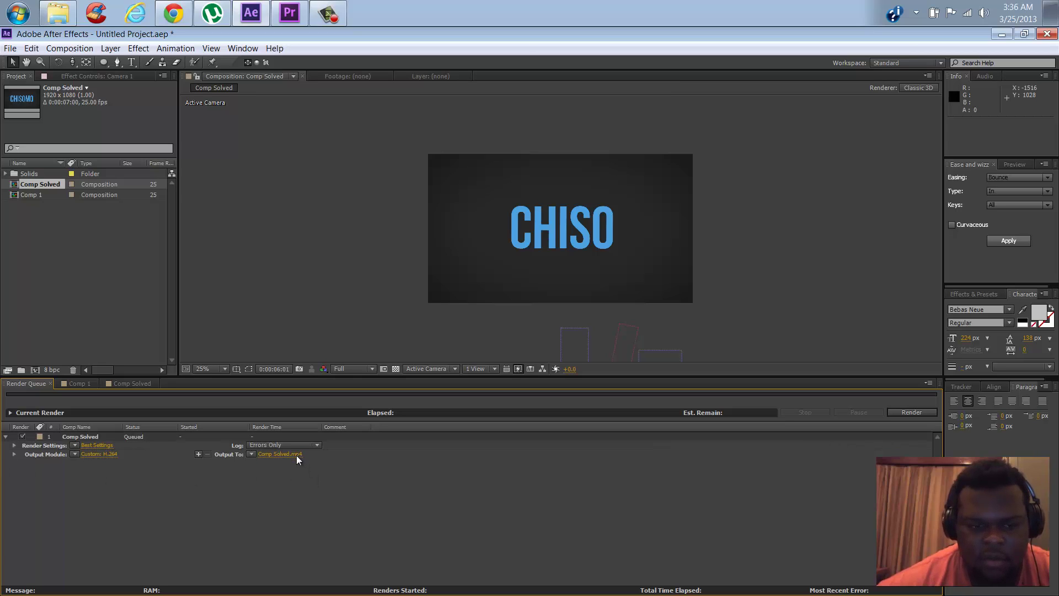
left_click(296, 455)
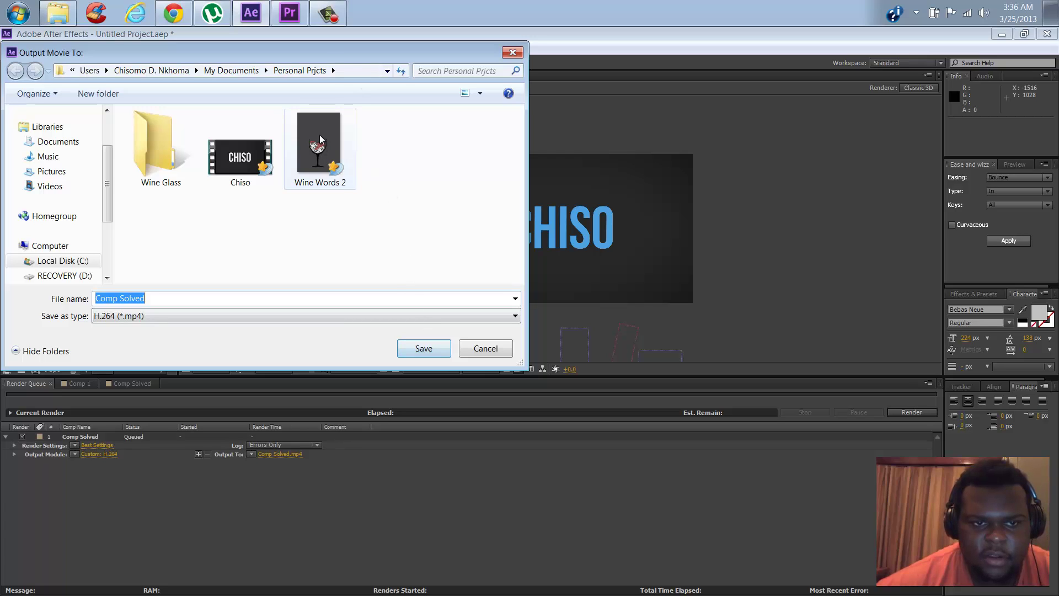
left_click(425, 350)
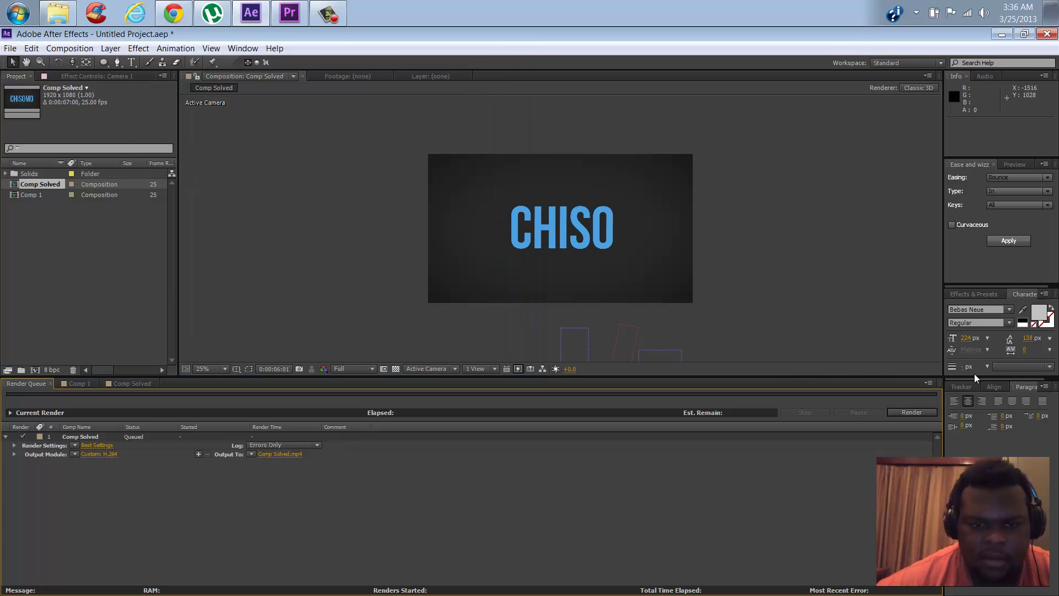
left_click(898, 412)
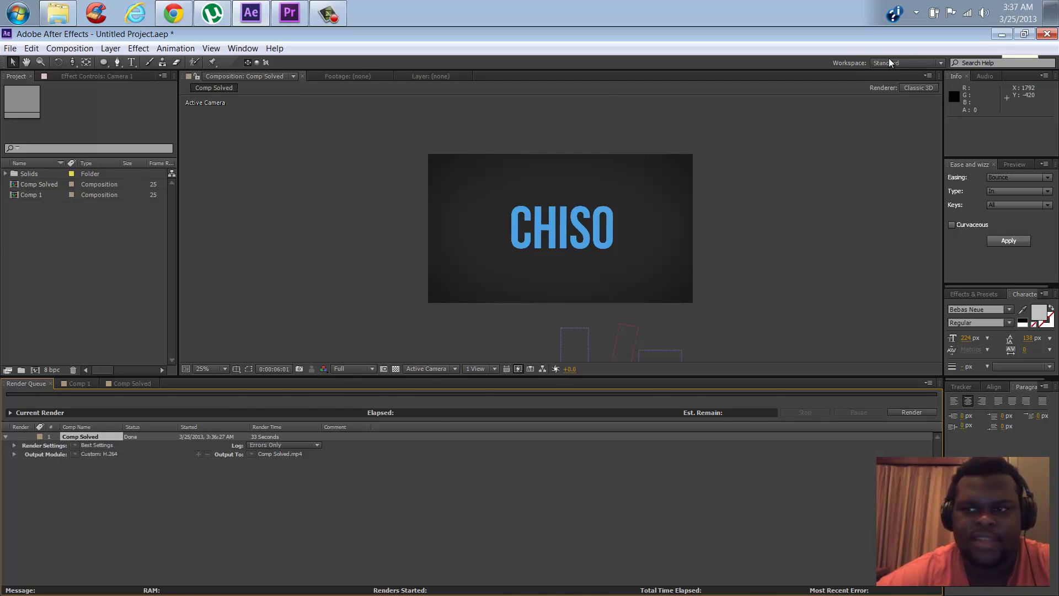
Switch to Windows Explorer and play the rendered Comp Solved video from the Personal Prjcts folder
left_click(1002, 36)
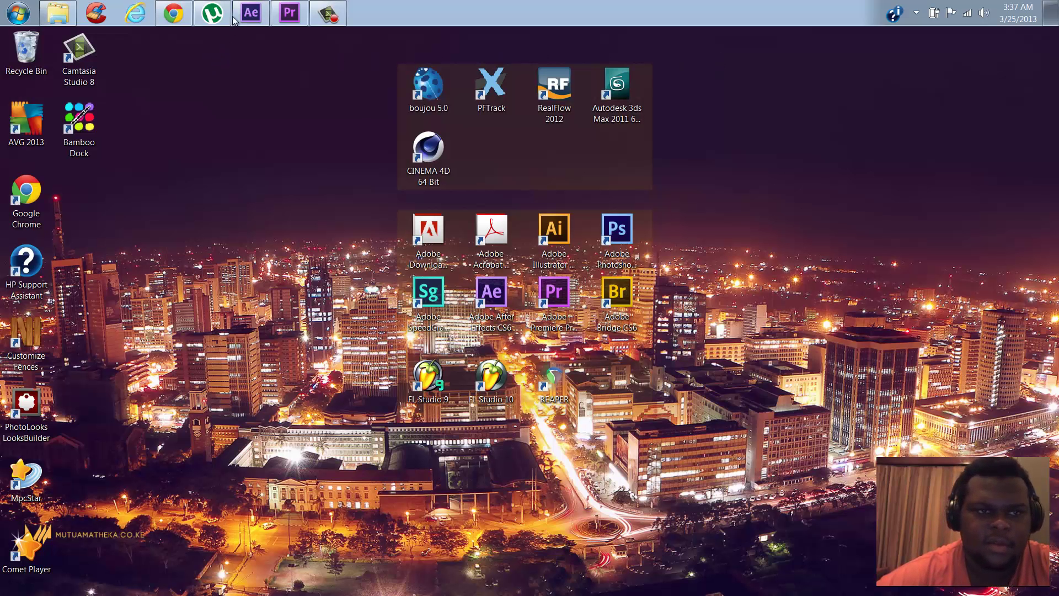
left_click(64, 16)
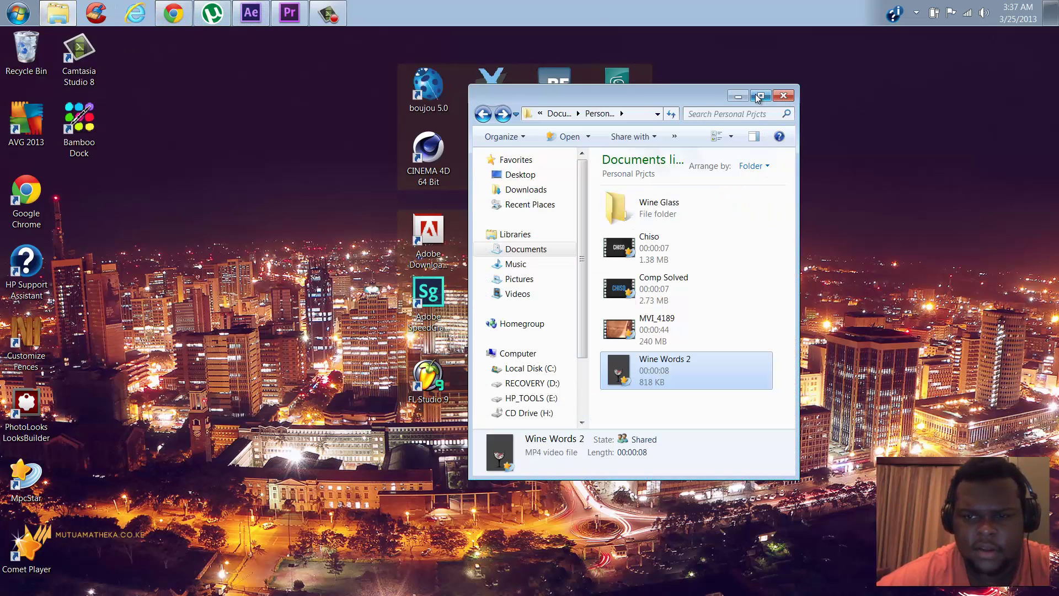
left_click(760, 95)
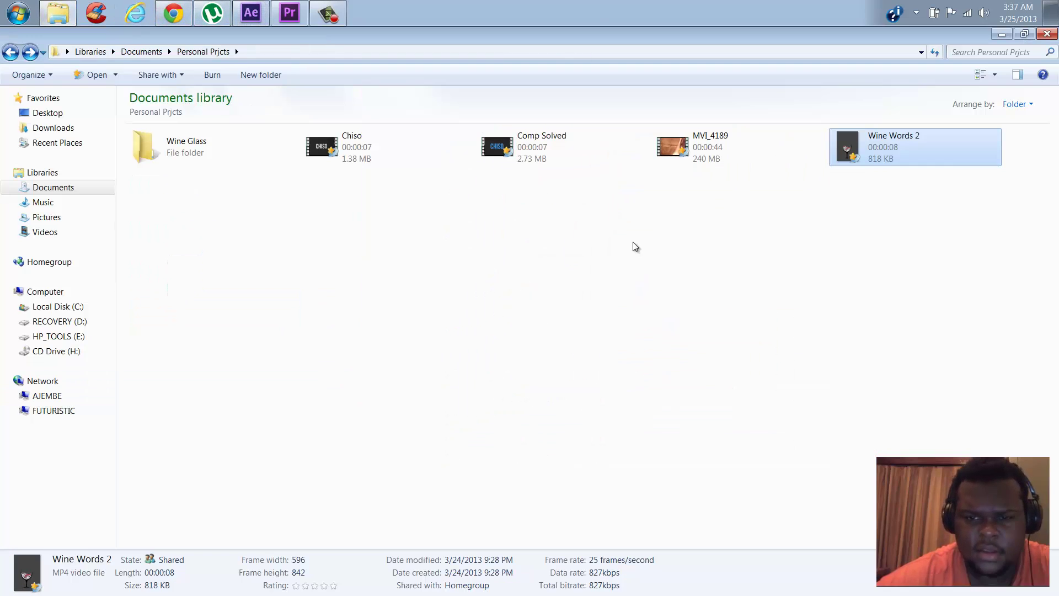
left_click(495, 155)
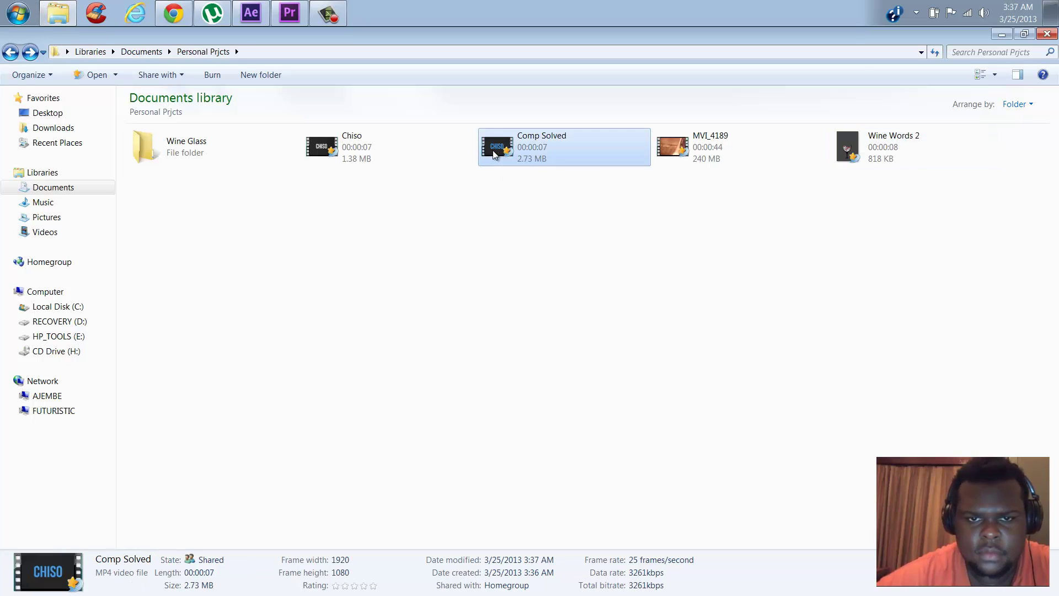
double_click(494, 152)
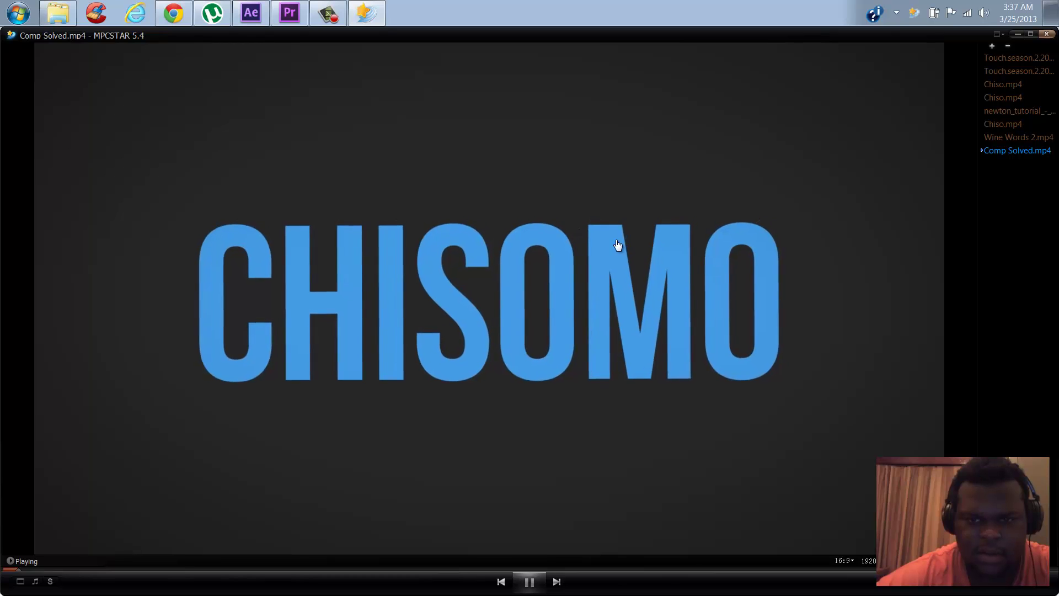
double_click(744, 293)
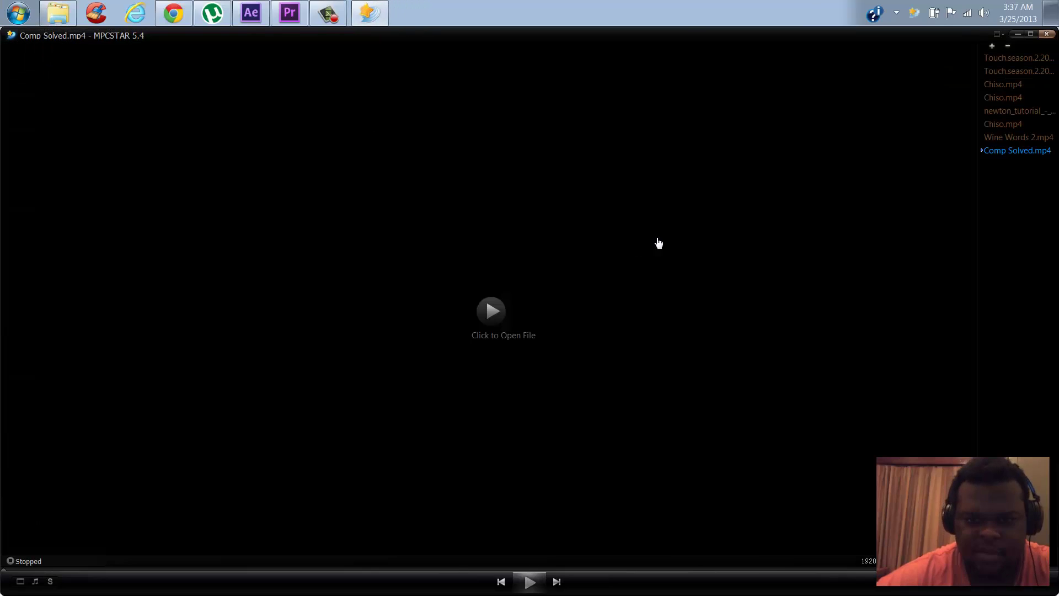
Play Chiso.mp4 and Wine Words 2.mp4 from the media player's playlist
double_click(1001, 125)
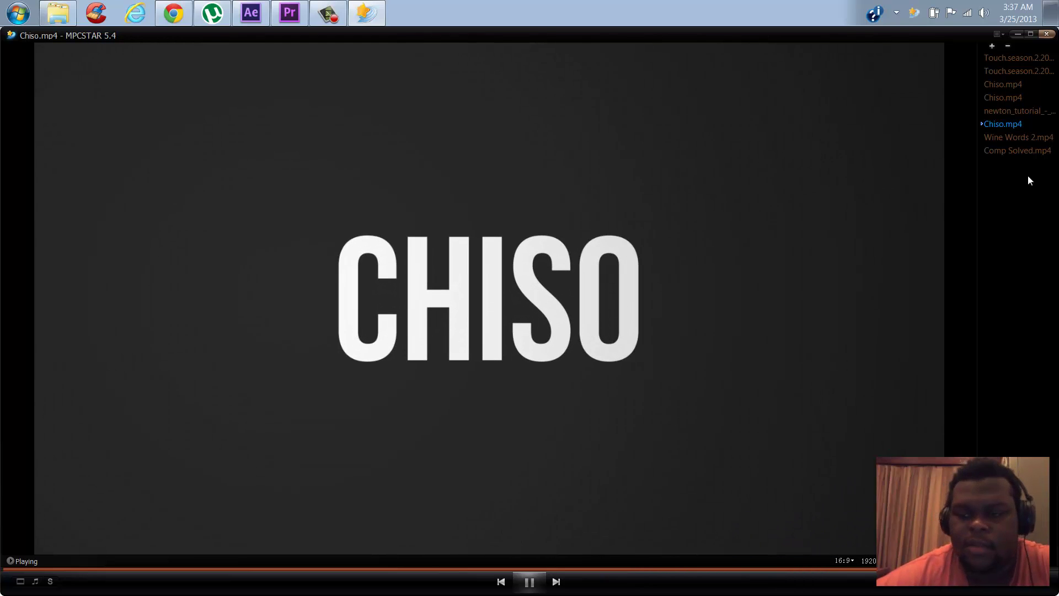
double_click(1019, 137)
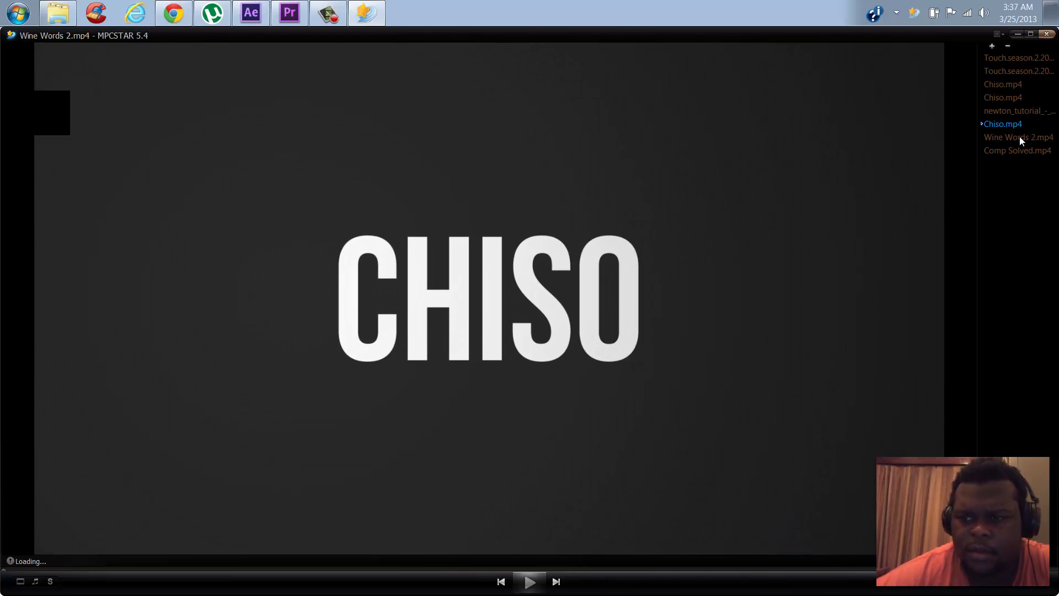